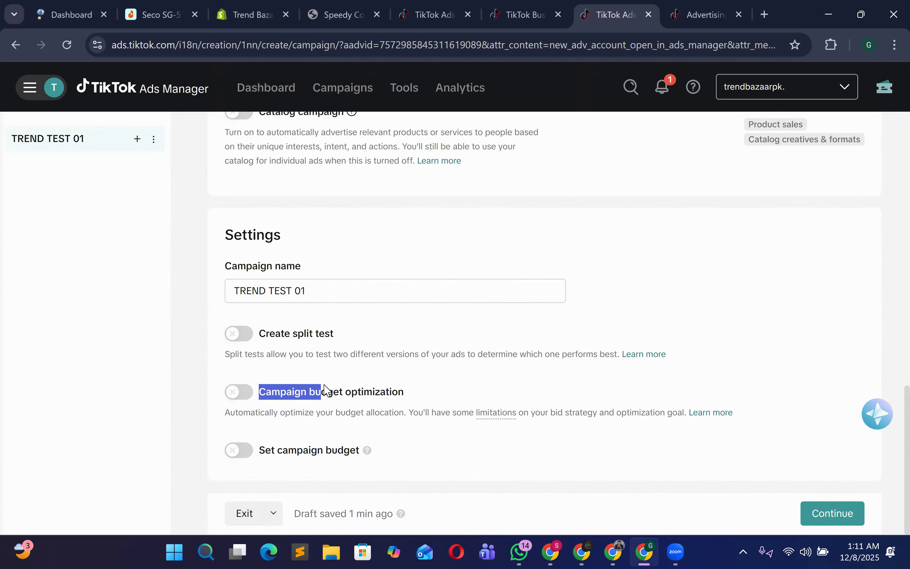
Step: Turn on campaign budget optimization to inspect its daily budget field, and switch it off again
drag(220, 424, 269, 451)
click(246, 400)
click(247, 393)
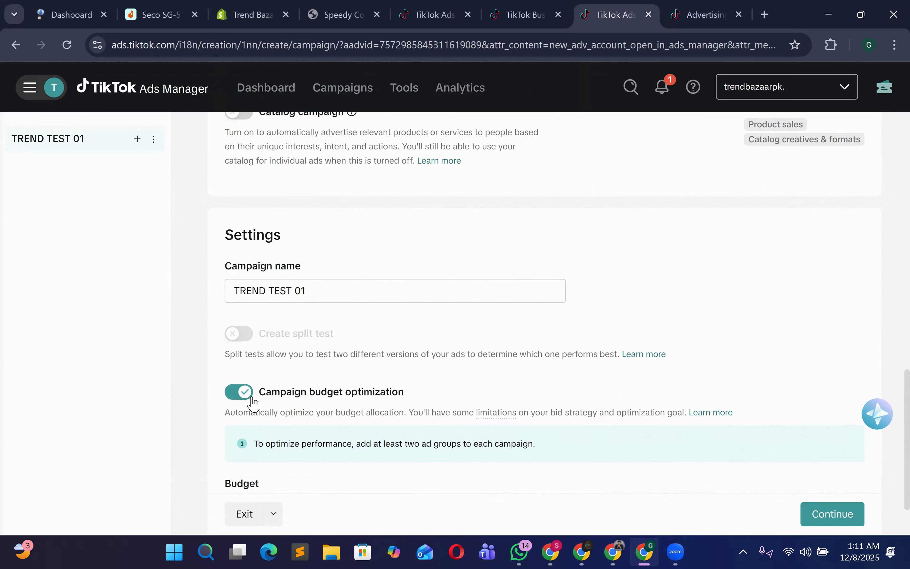
scroll(295, 386, down, 2)
click(350, 437)
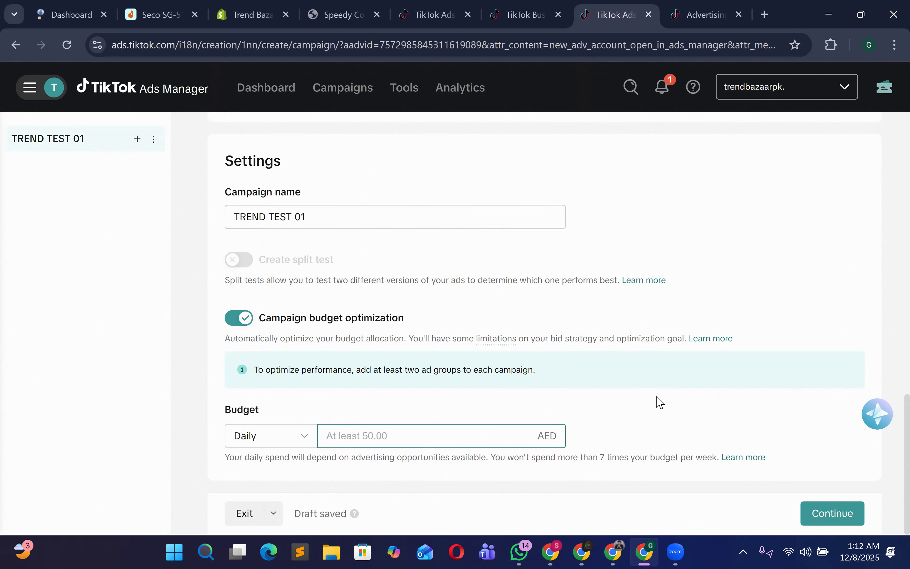
click(235, 321)
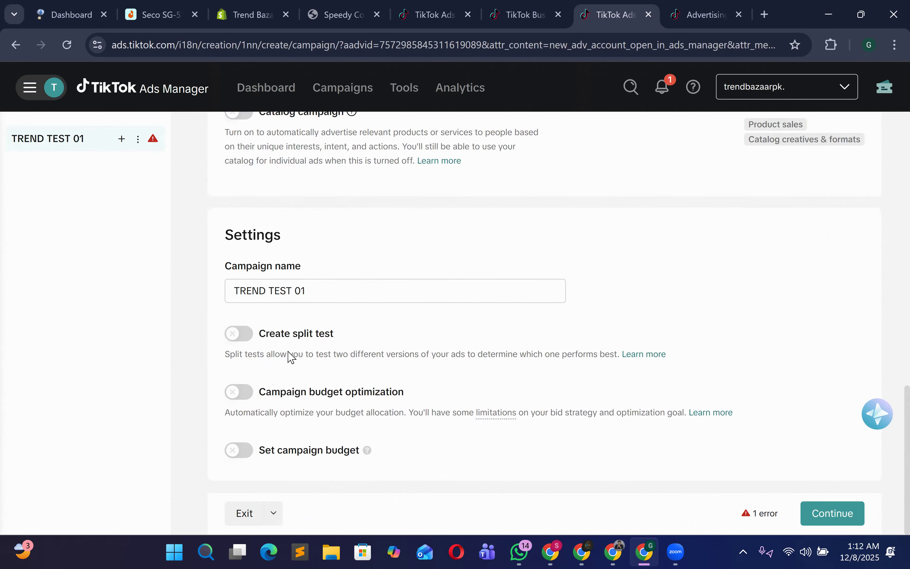
Step: Turn on the campaign budget setting to inspect its daily amount field, and switch it off again
click(240, 454)
scroll(414, 395, down, 1)
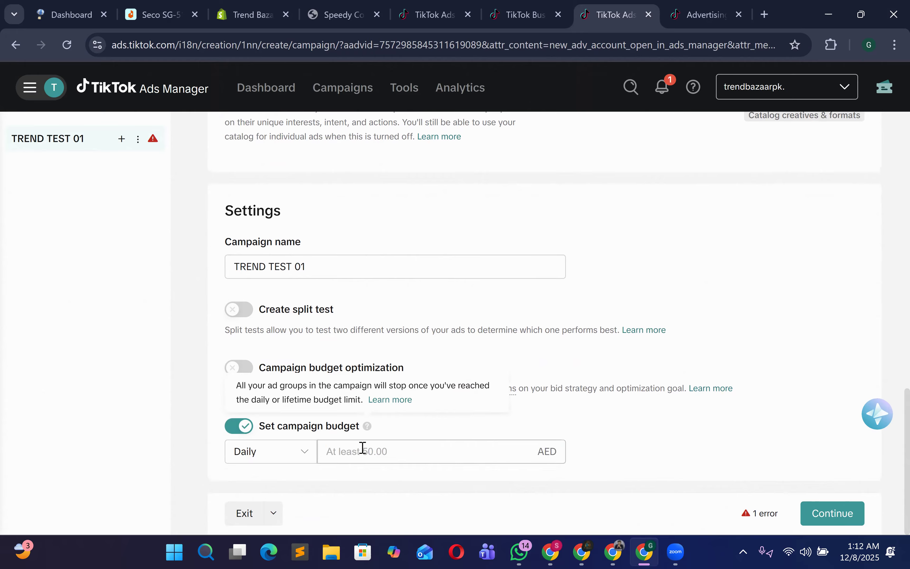
click(328, 446)
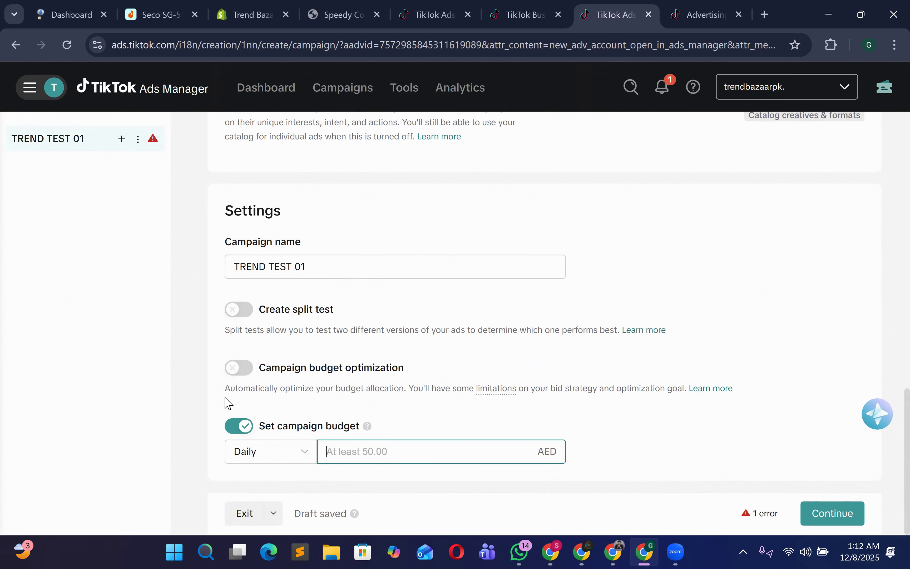
drag(224, 388, 717, 401)
click(717, 401)
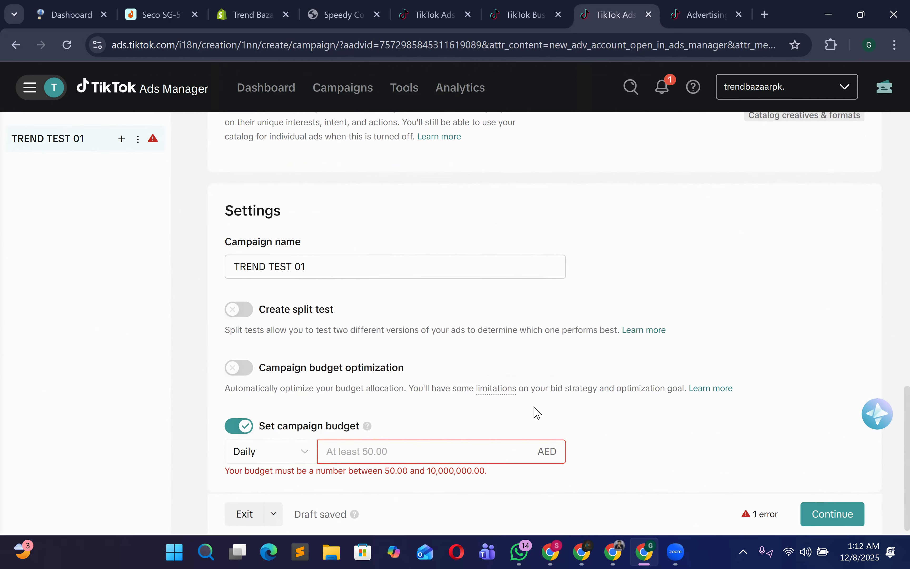
click(243, 426)
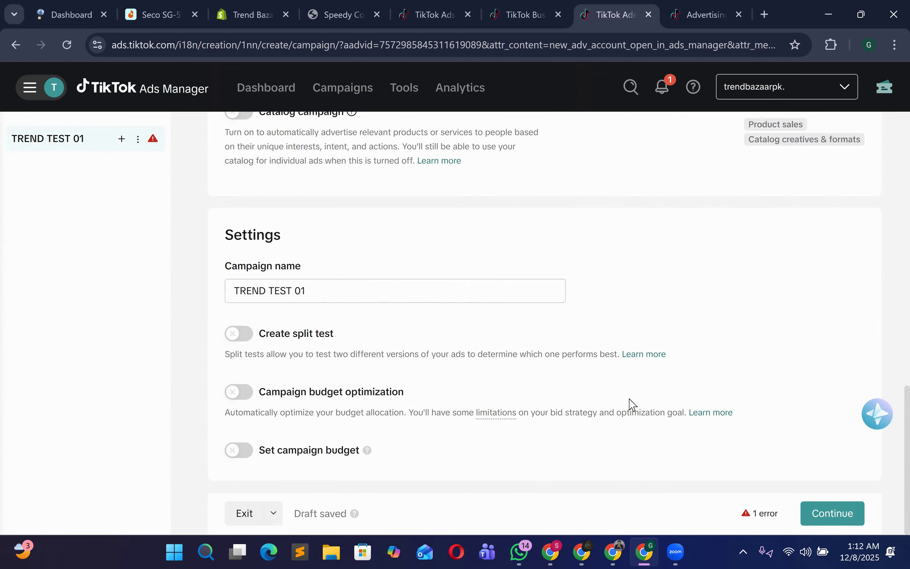
Step: Review the product source and campaign settings for TREND TEST 01, and continue to the ad group setup
drag(690, 414, 212, 390)
click(214, 389)
scroll(374, 263, up, 1)
scroll(374, 263, up, 10)
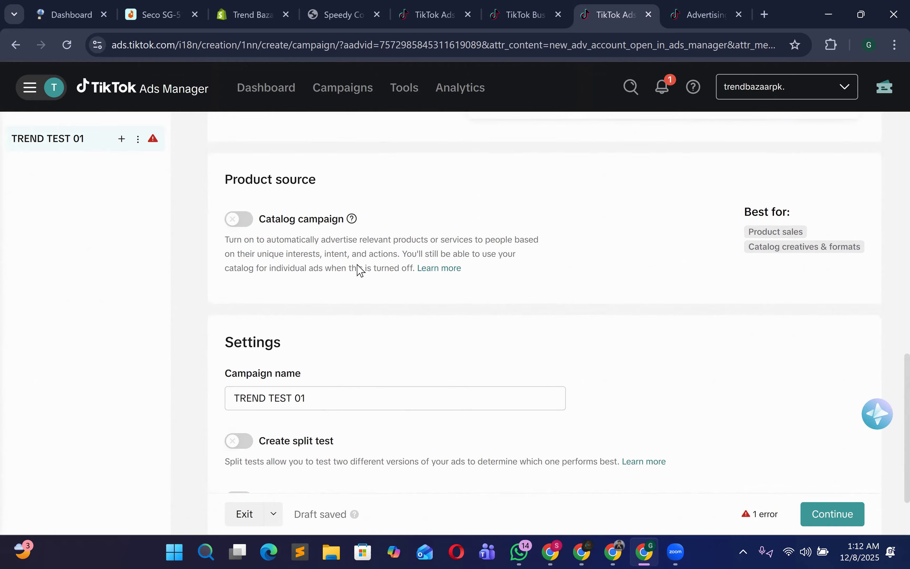
scroll(528, 314, down, 8)
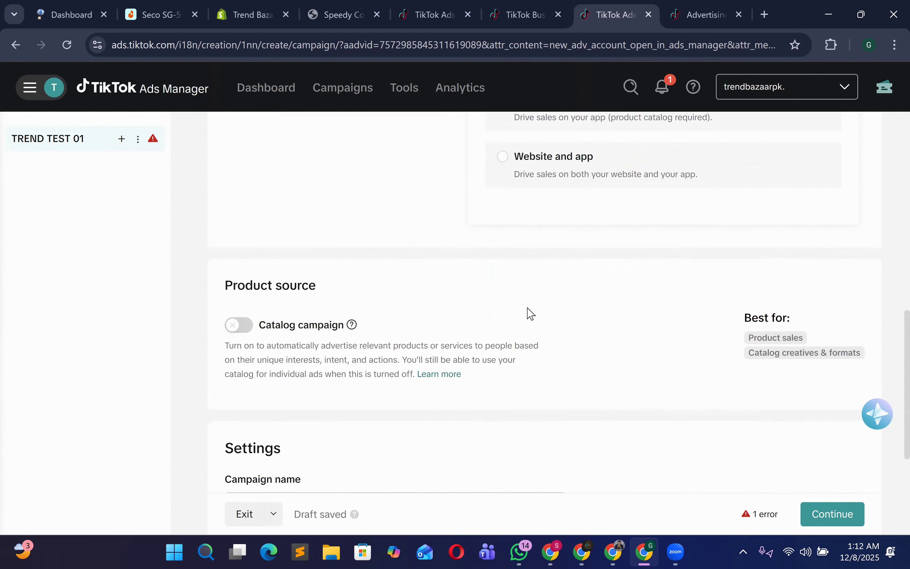
scroll(405, 297, down, 4)
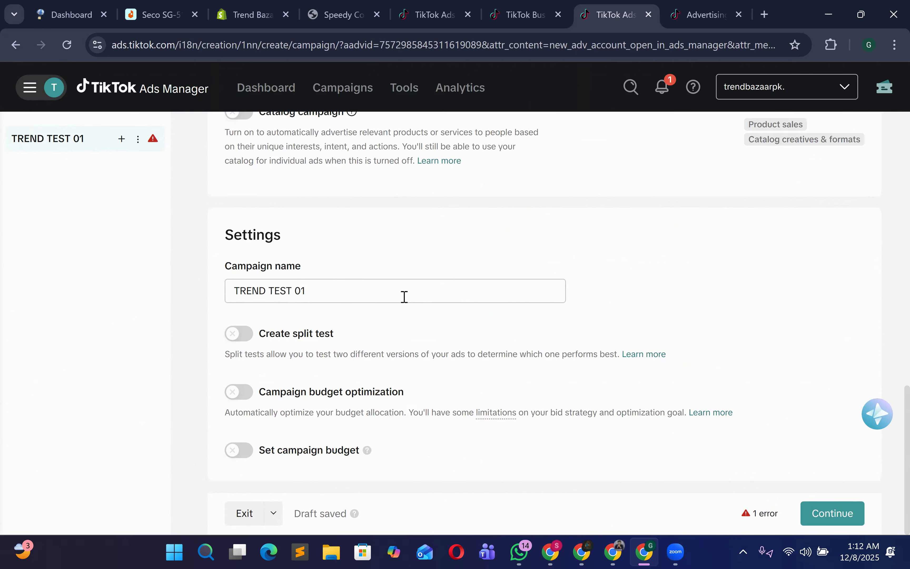
click(833, 523)
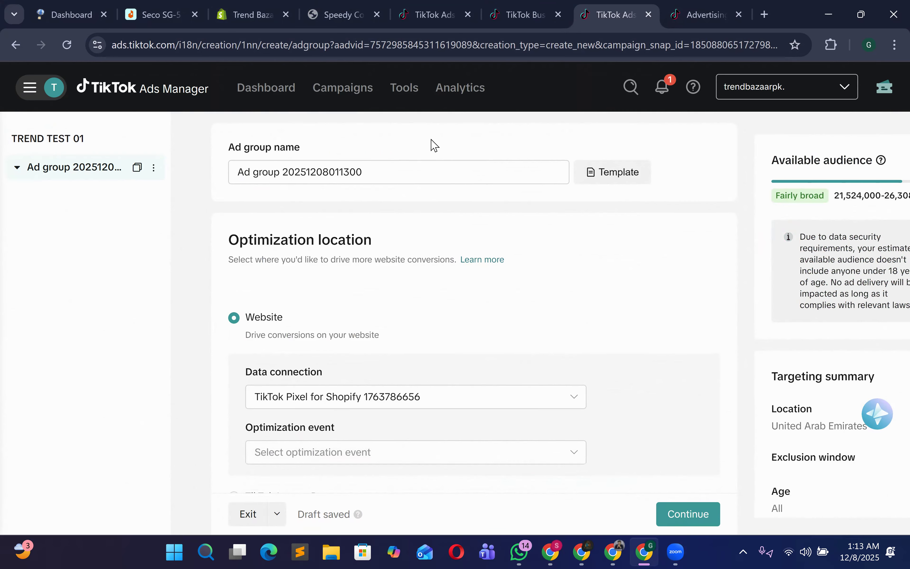
Step: Rename the ad group as TREND TEST 01 ADSET
mouse_move(404, 88)
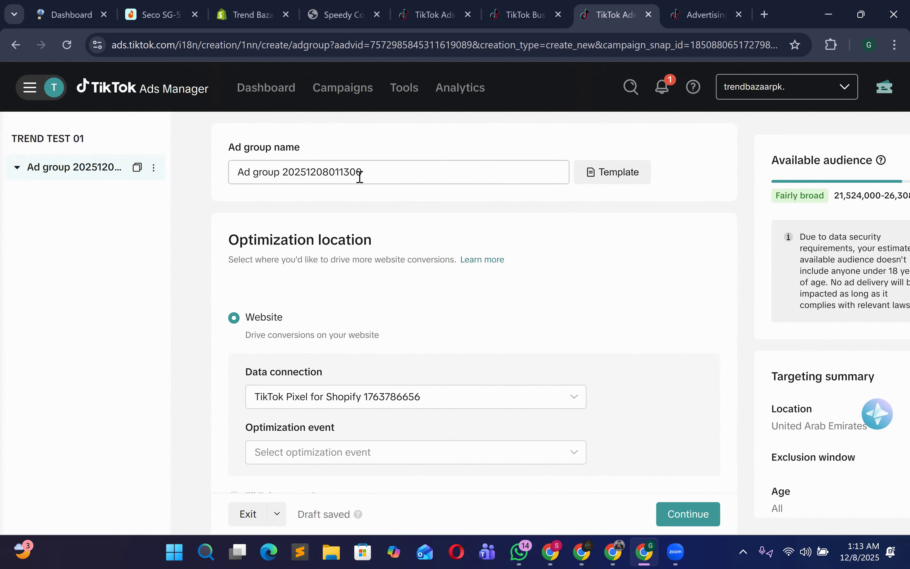
click(384, 173)
drag(385, 173, 118, 128)
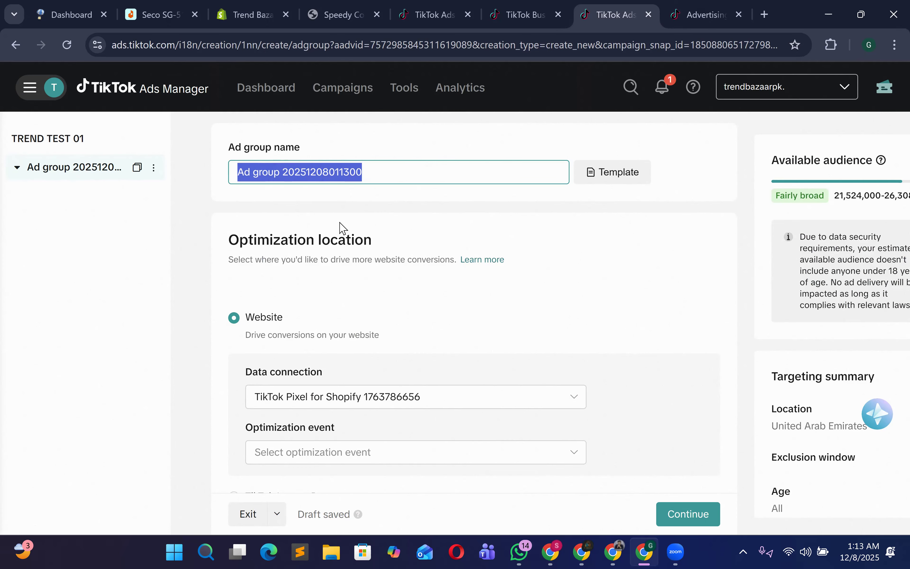
text(TREND )
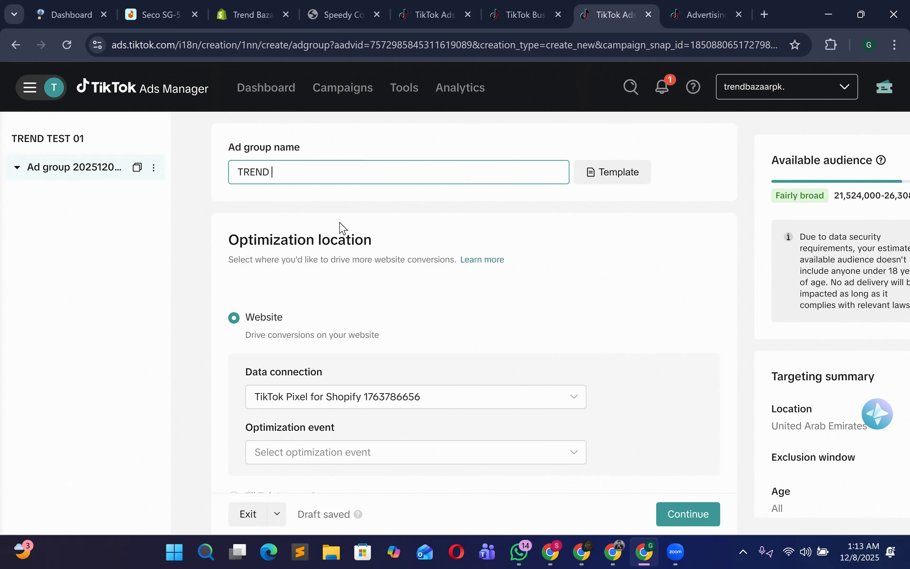
text(TEST 01 ADSET)
click(343, 205)
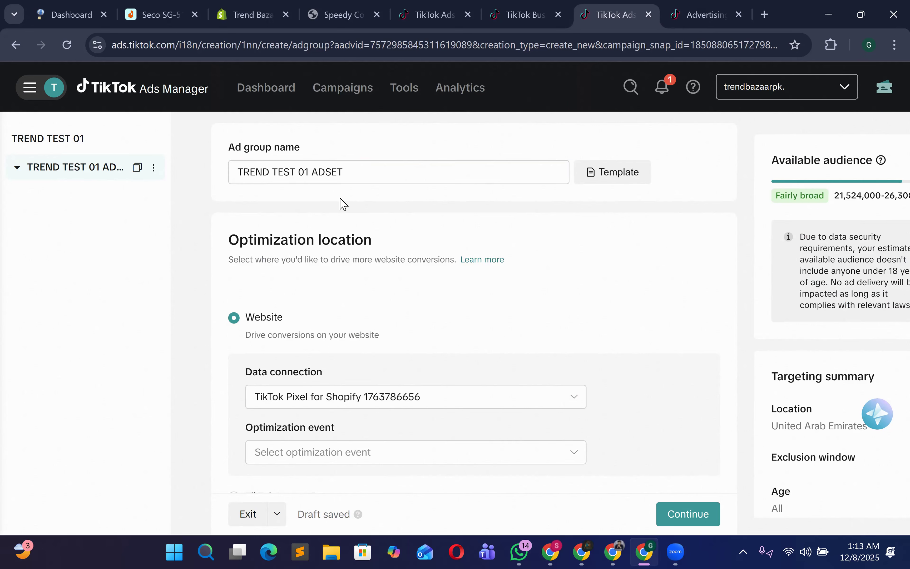
Step: Choose the TikTok Pixel for Shopify as the data connection for the Website optimization location
scroll(343, 205, down, 1)
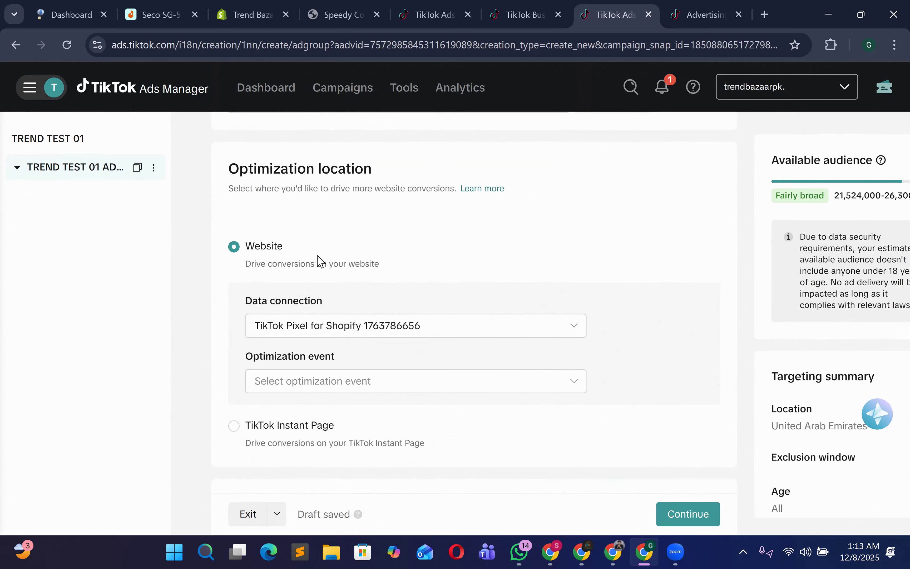
drag(228, 168, 372, 171)
click(372, 171)
drag(237, 279, 441, 252)
click(429, 290)
click(338, 328)
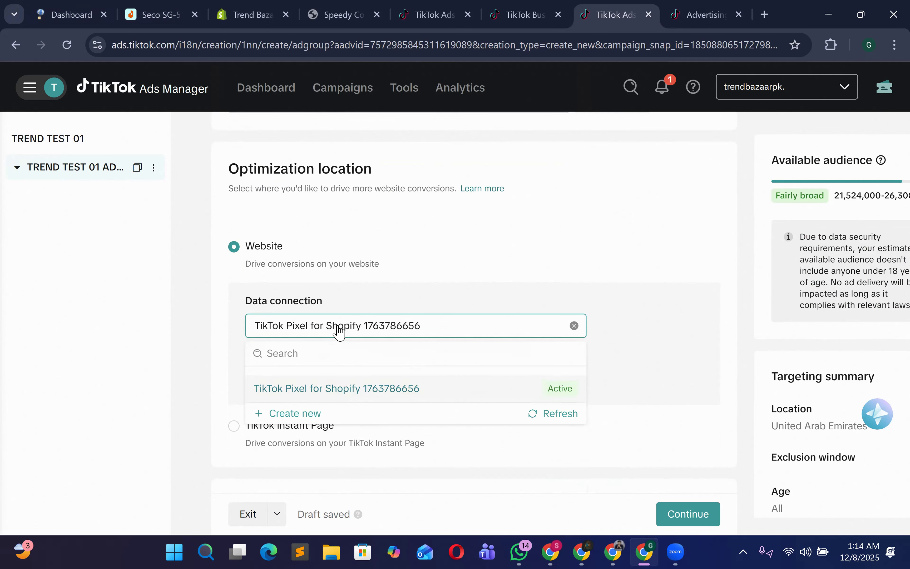
click(335, 327)
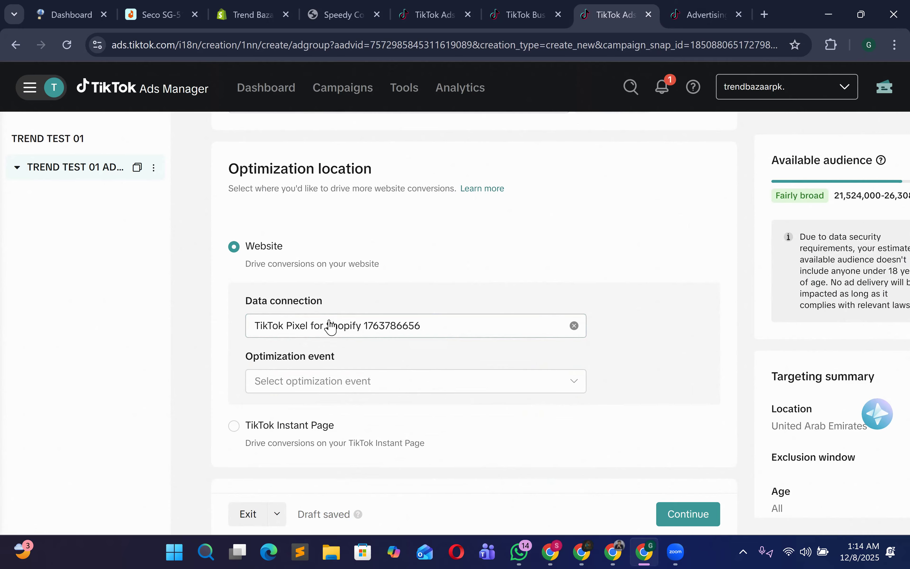
click(331, 326)
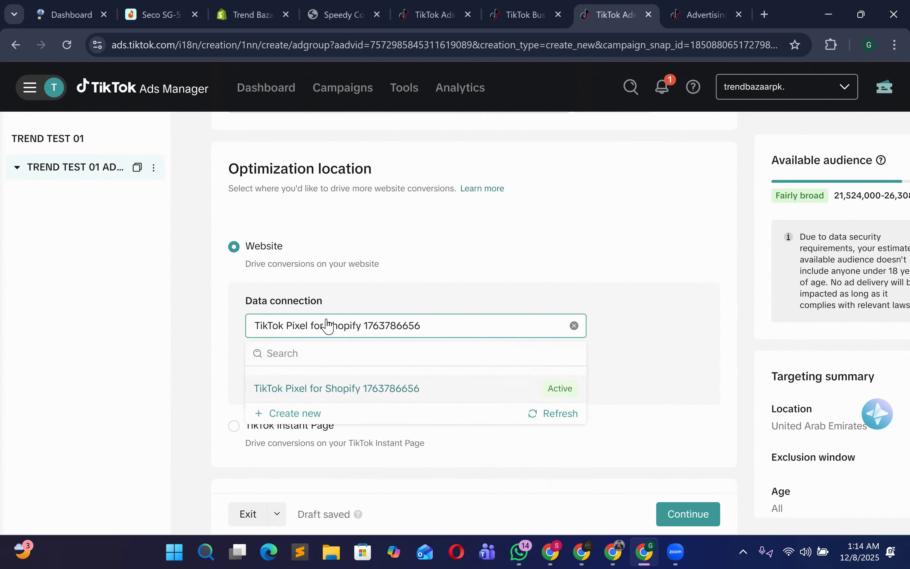
click(337, 391)
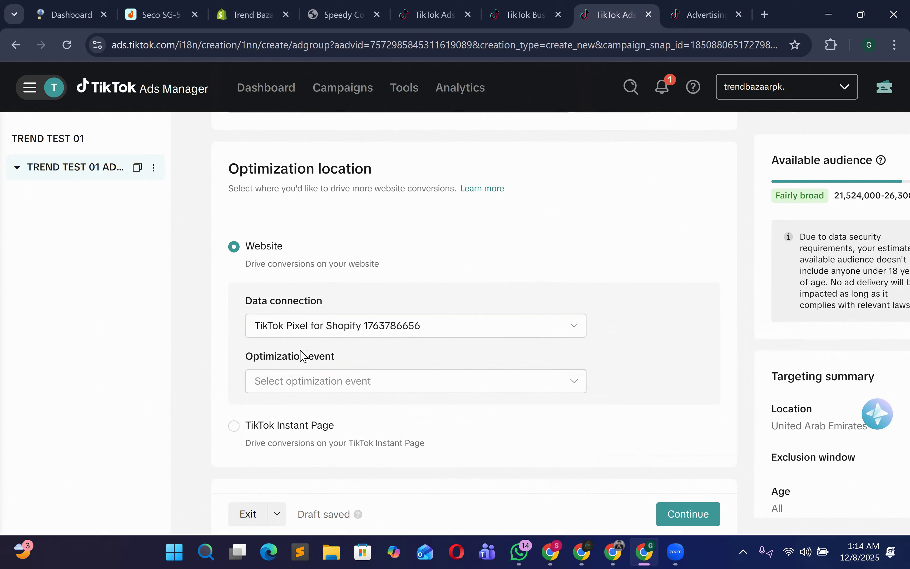
click(414, 330)
click(413, 290)
click(326, 327)
click(329, 387)
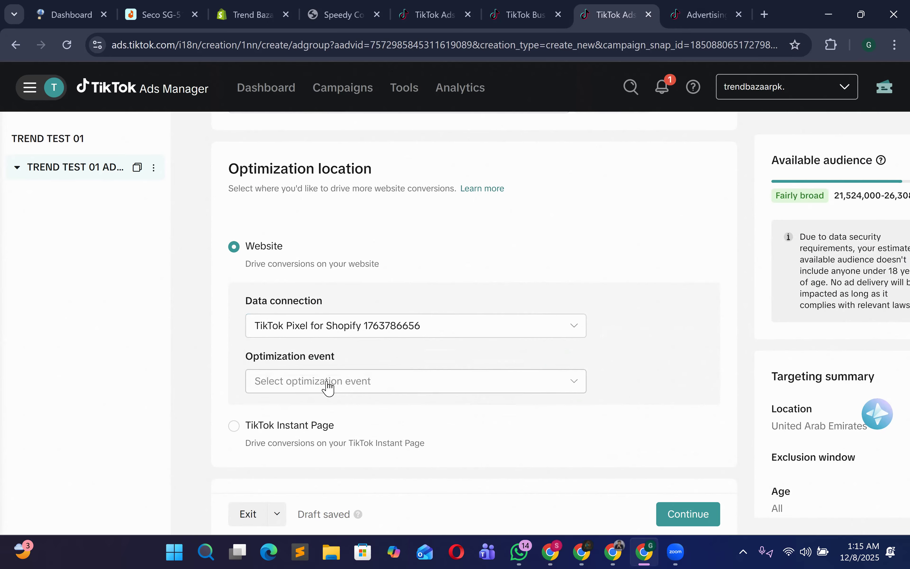
Step: Open the list of optimization events for the website data connection
drag(246, 359, 354, 370)
click(354, 364)
scroll(354, 358, down, 2)
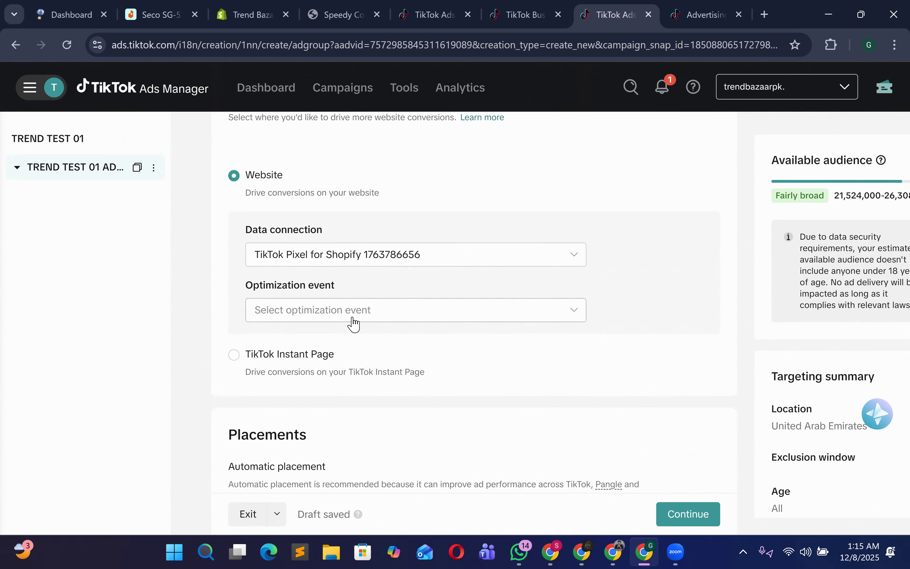
click(353, 324)
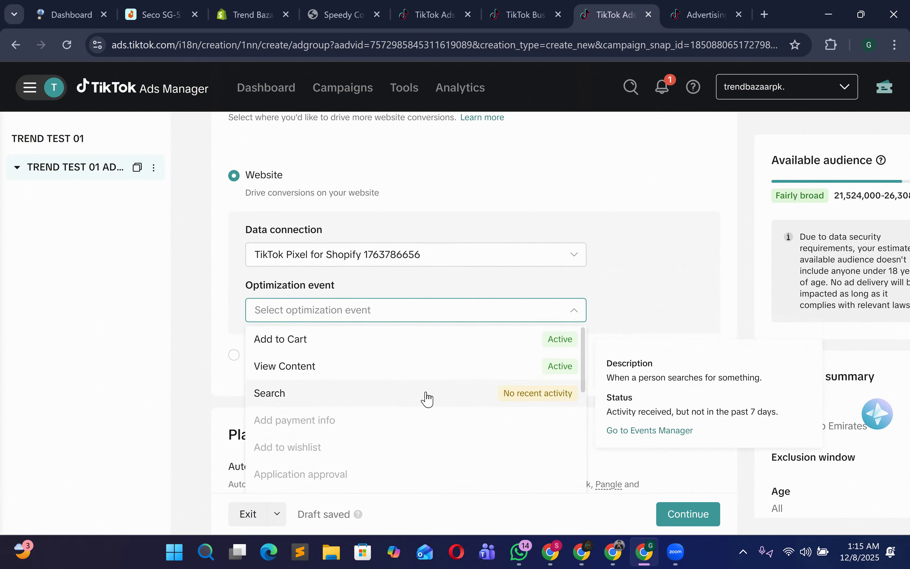
Step: Switch to the Daraz heater product page and examine its product photos, Buy Now and Add to Cart options
click(145, 7)
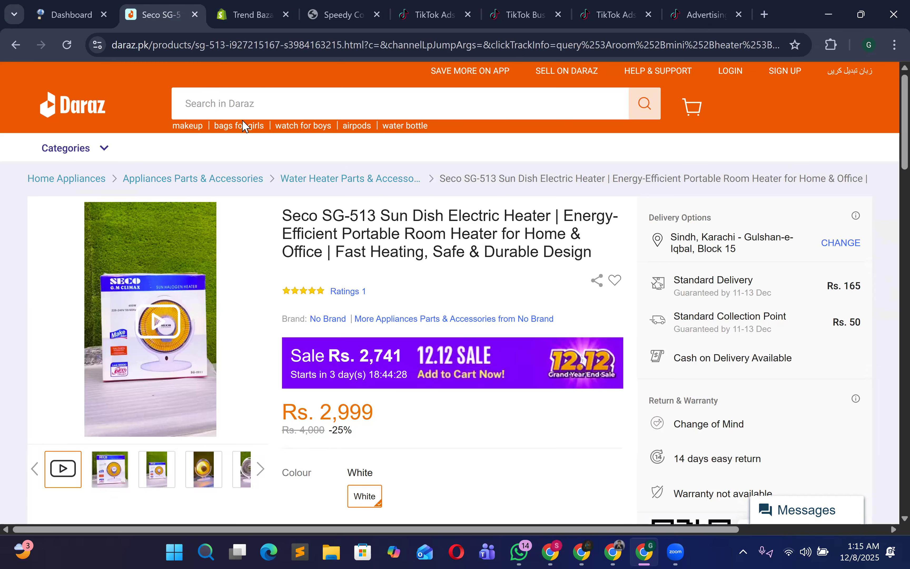
scroll(509, 403, down, 5)
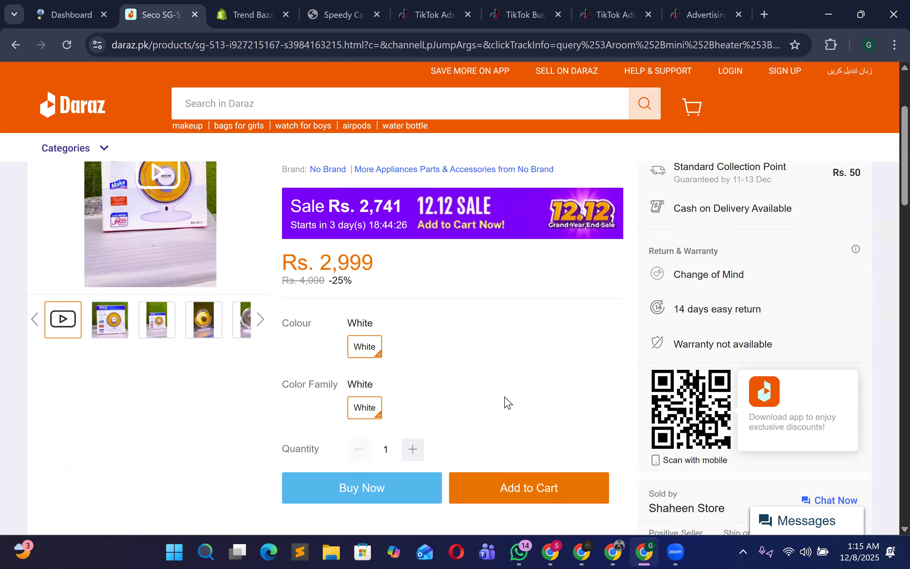
click(523, 368)
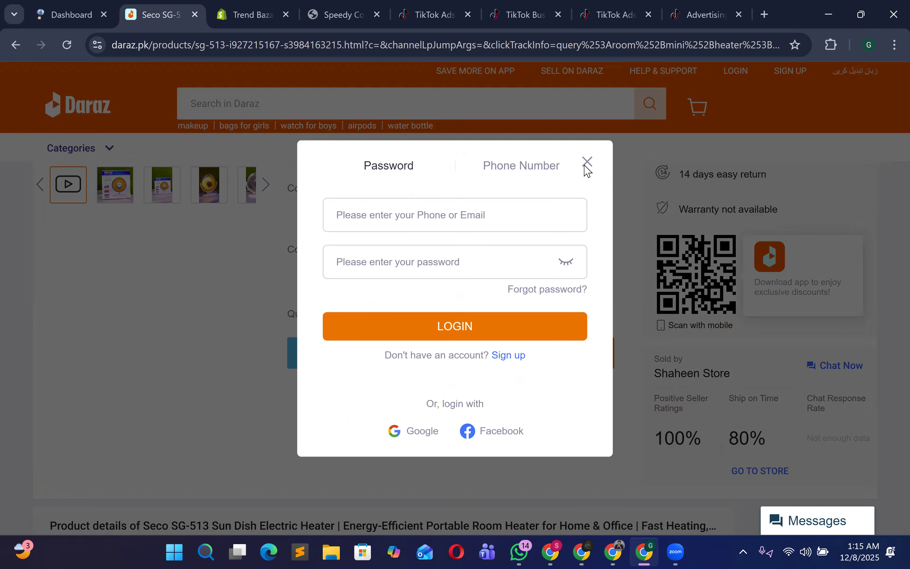
click(586, 160)
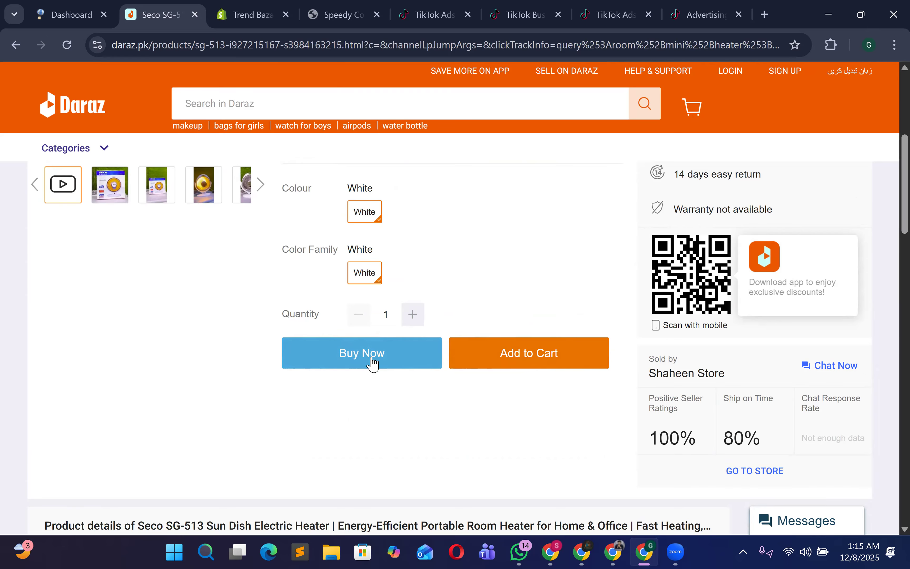
scroll(203, 134, up, 5)
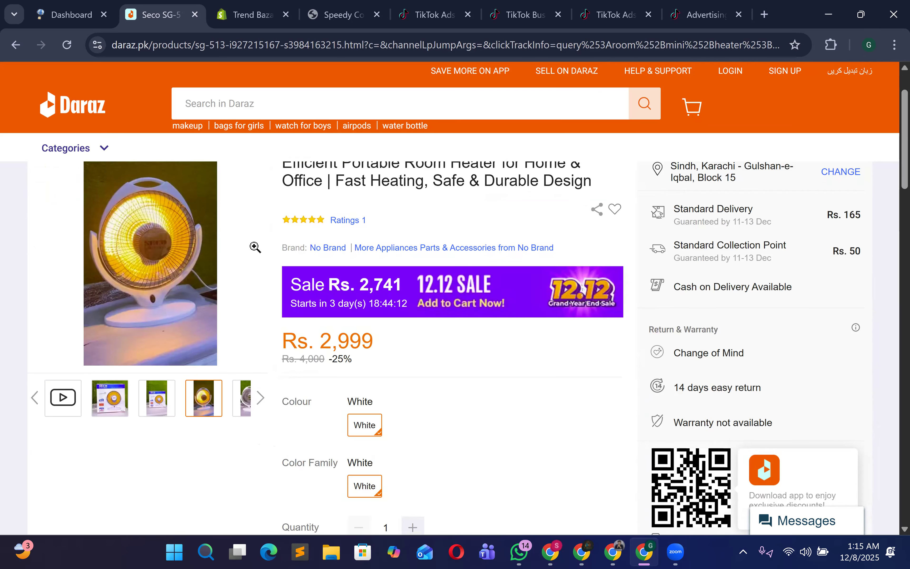
scroll(369, 408, down, 5)
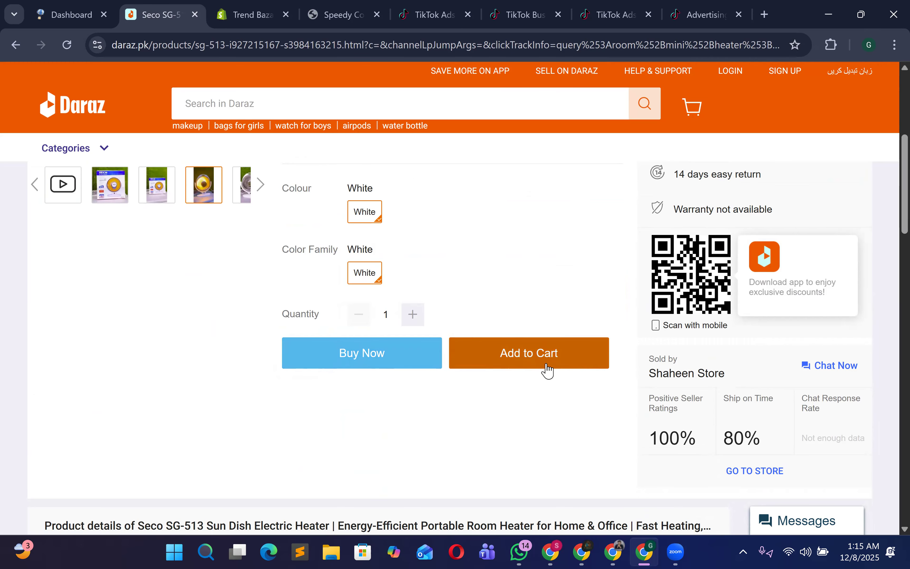
scroll(548, 370, down, 3)
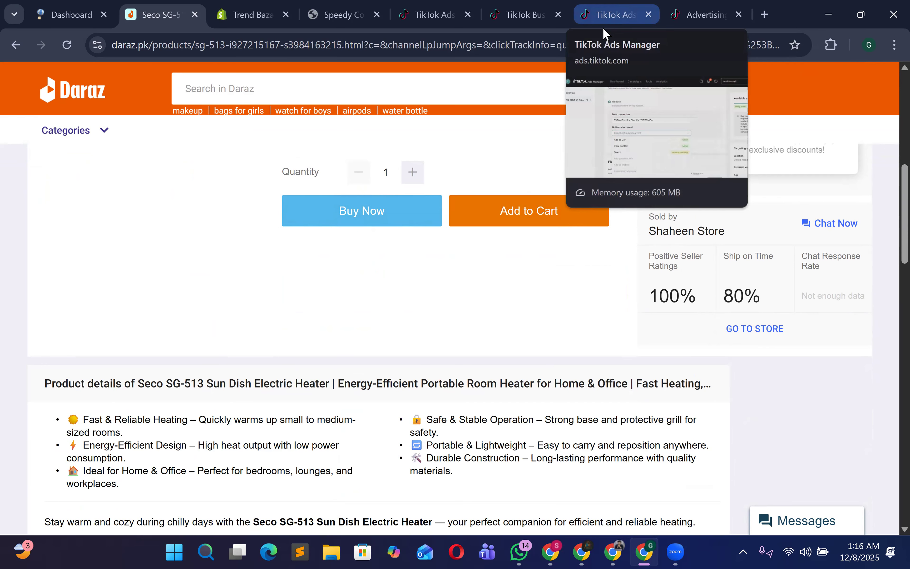
Step: Return to TikTok Ads Manager and examine the available optimization events, including Purchase and Search, with their activity statuses
click(603, 28)
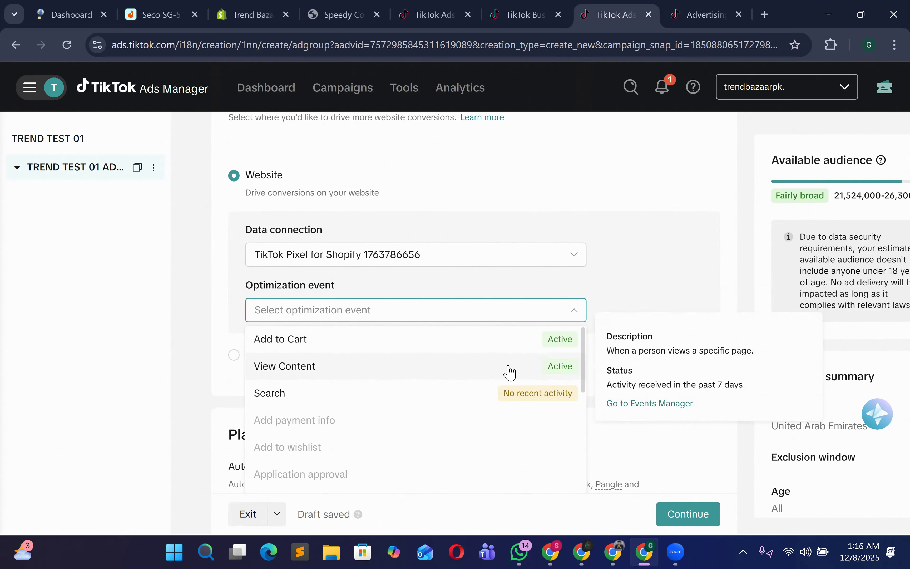
scroll(343, 396, down, 5)
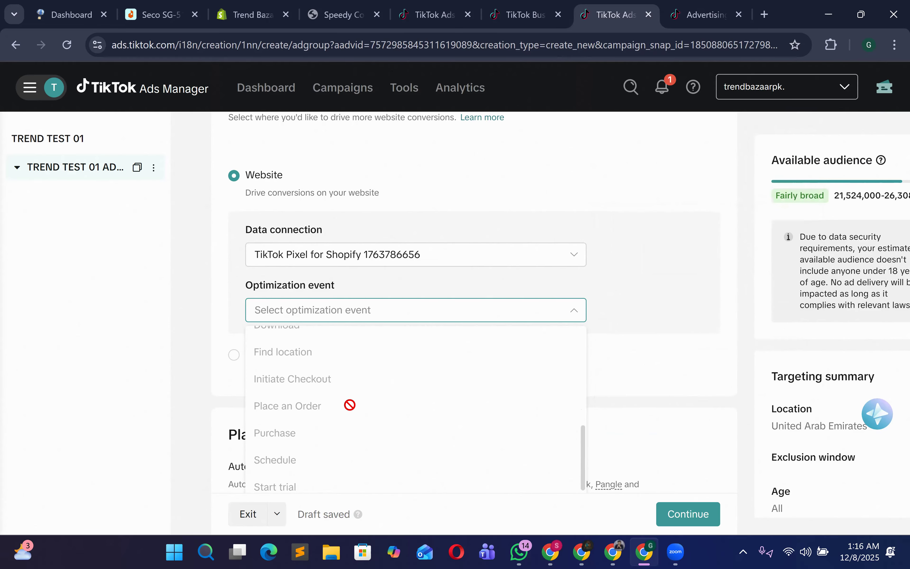
scroll(350, 405, down, 2)
scroll(307, 368, down, 2)
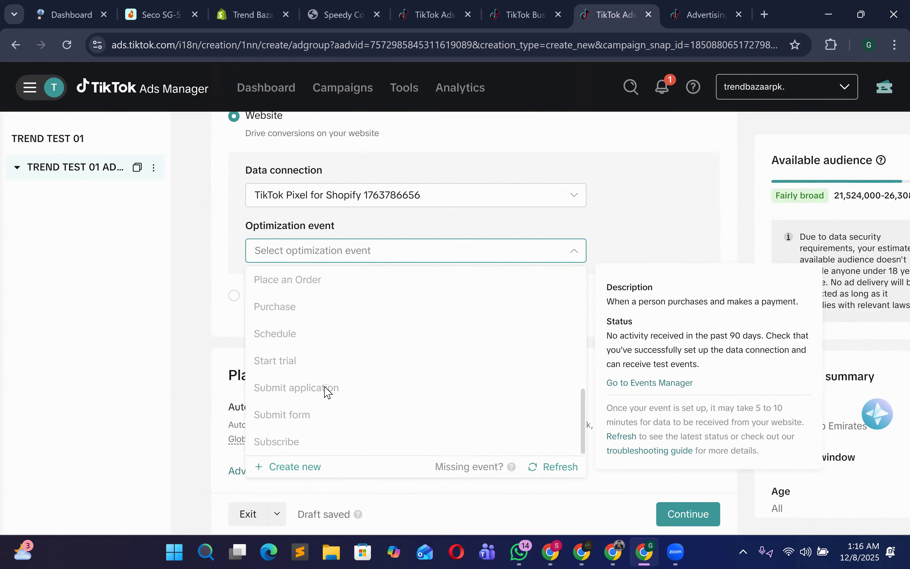
scroll(326, 392, down, 2)
scroll(356, 310, up, 2)
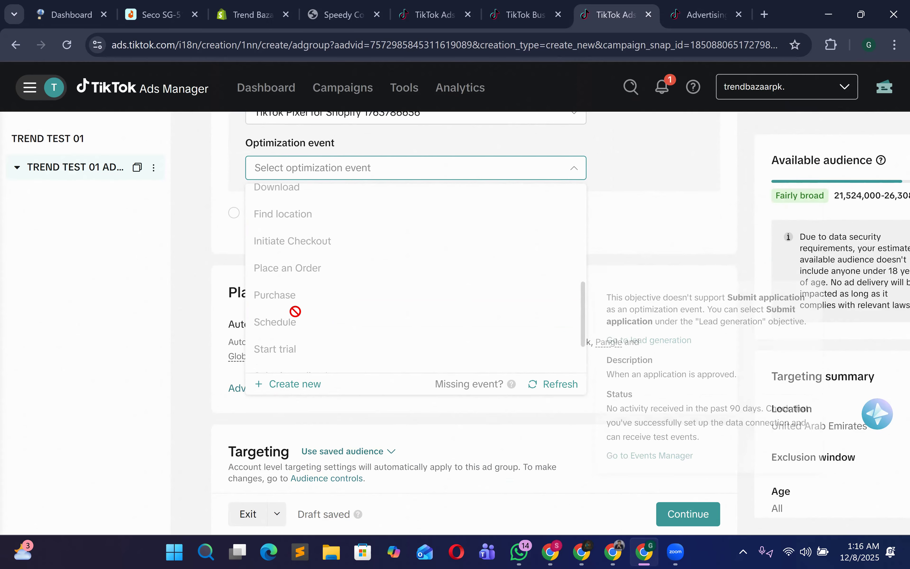
scroll(295, 311, up, 5)
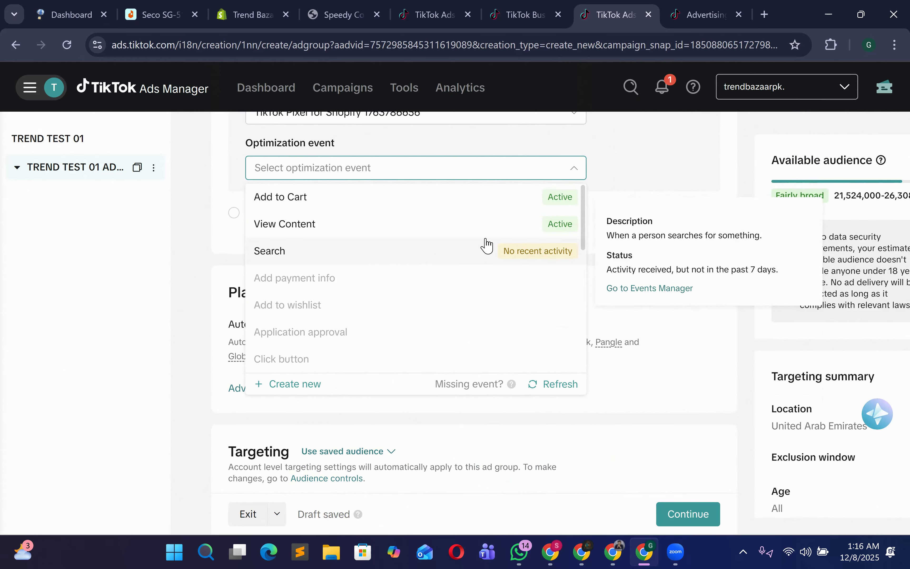
scroll(451, 259, up, 2)
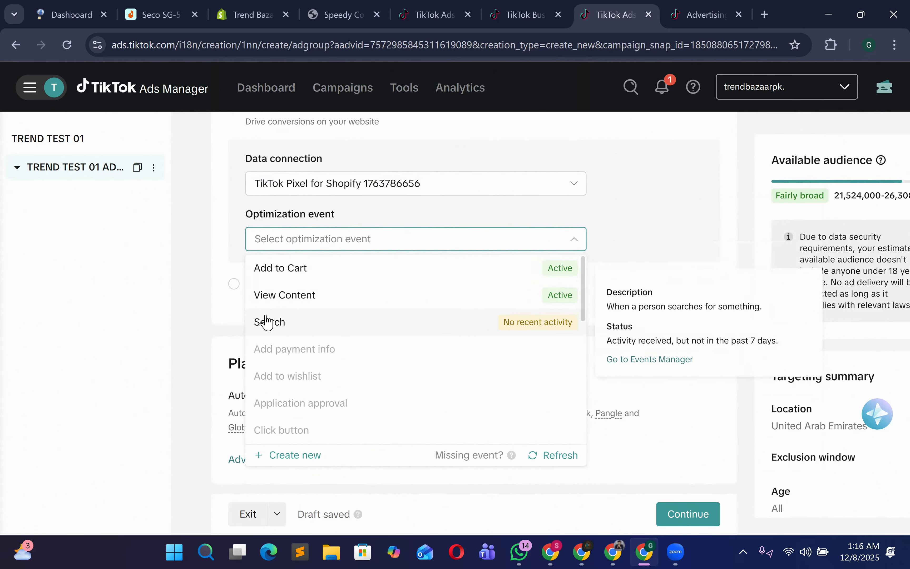
Step: Switch to the Trend Bazaar storefront and review the Speedy Copper Original product page
click(338, 3)
scroll(223, 126, down, 5)
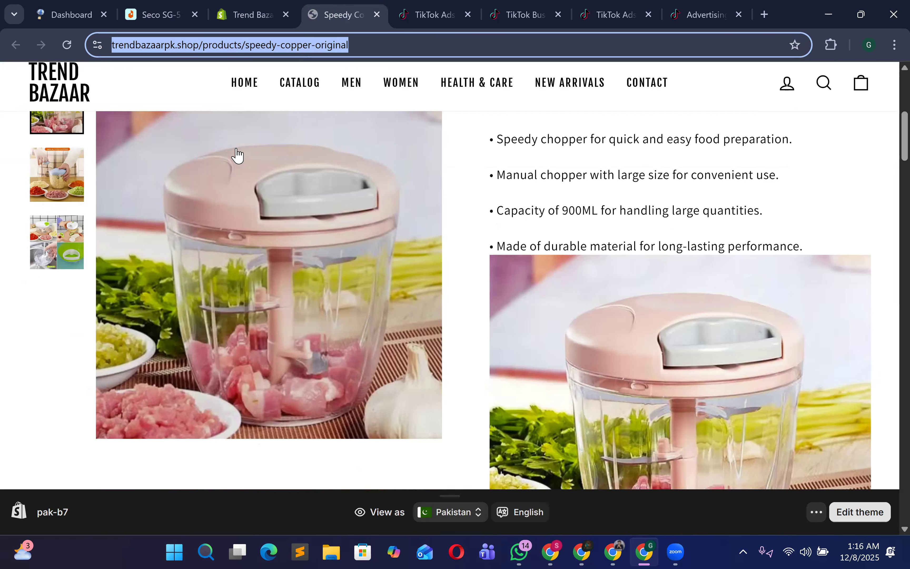
scroll(241, 153, up, 5)
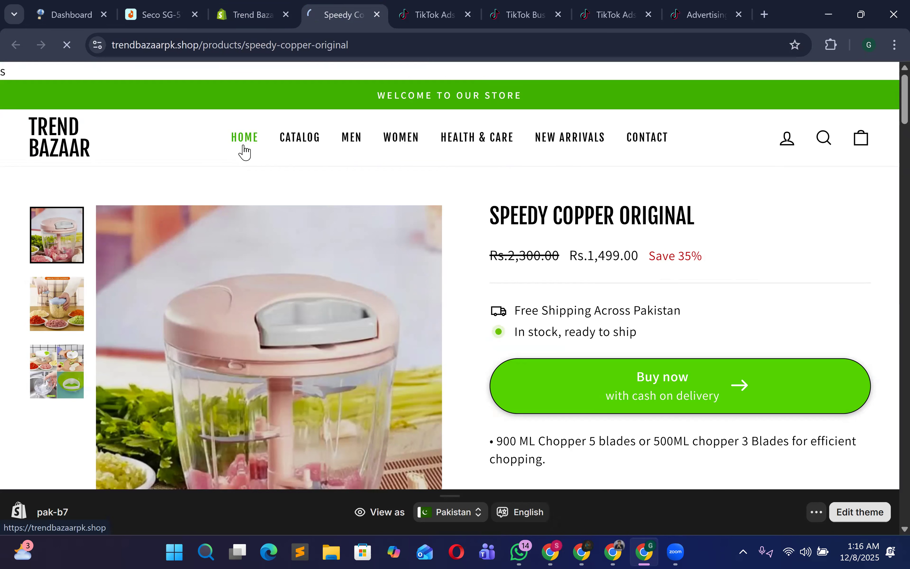
Step: Open the Trend Bazaar home page and examine its banners, categories, trending products and featured product sections
click(244, 150)
scroll(375, 225, down, 15)
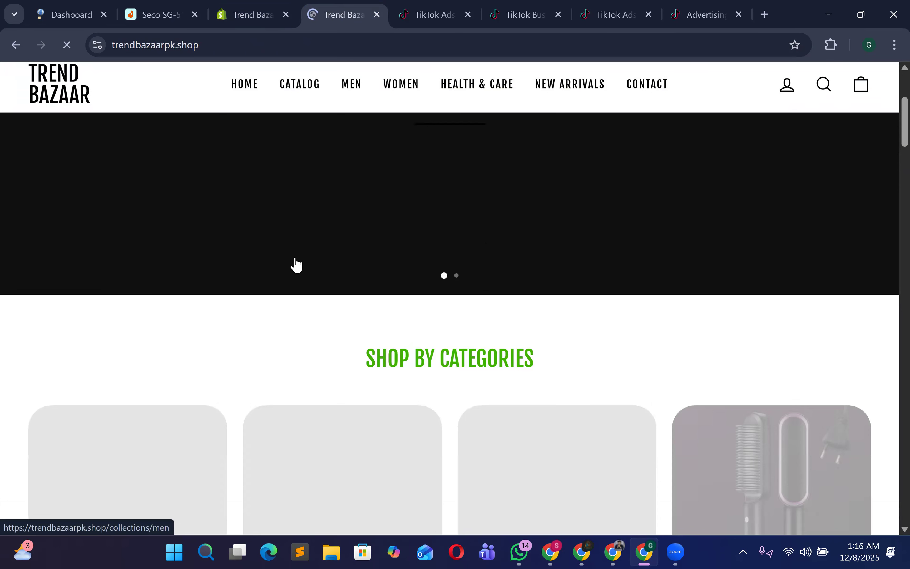
scroll(444, 285, down, 5)
scroll(423, 278, up, 10)
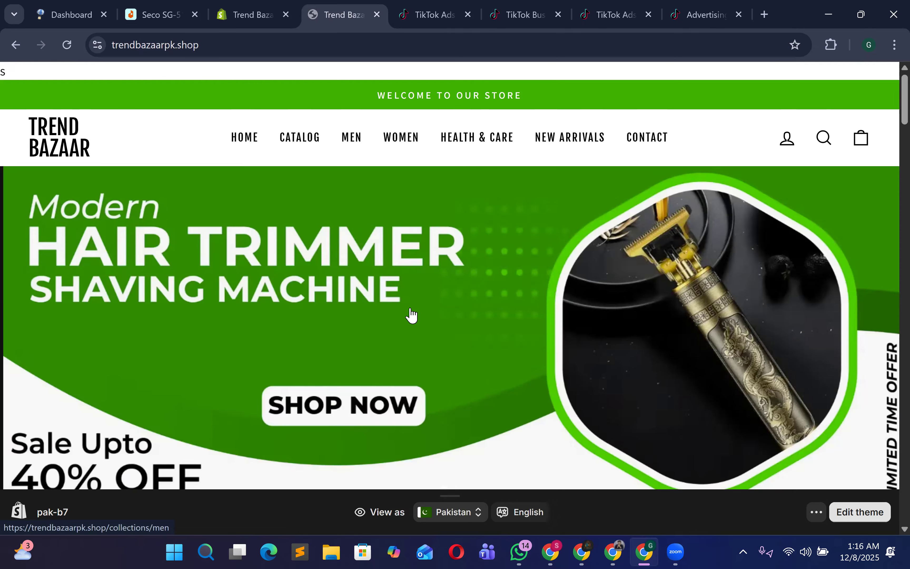
scroll(422, 318, down, 8)
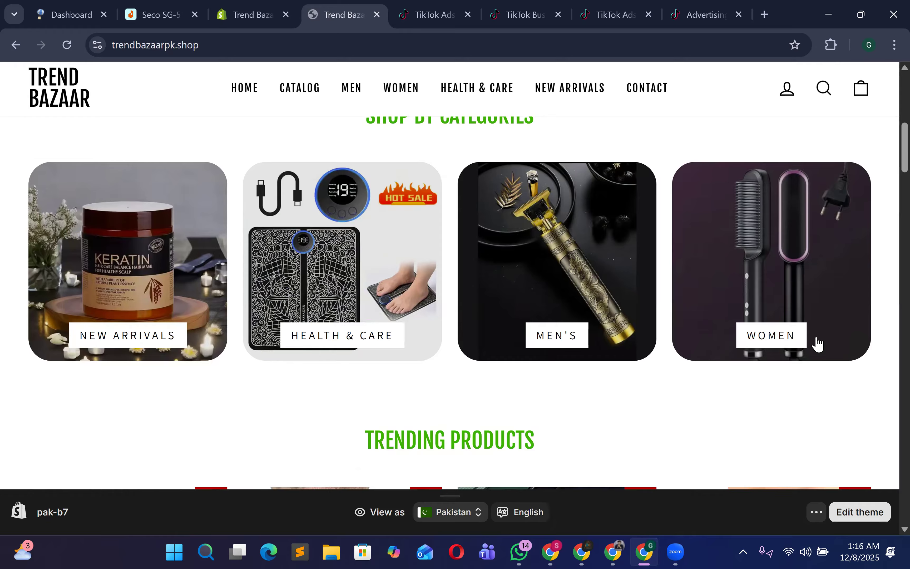
scroll(414, 263, down, 8)
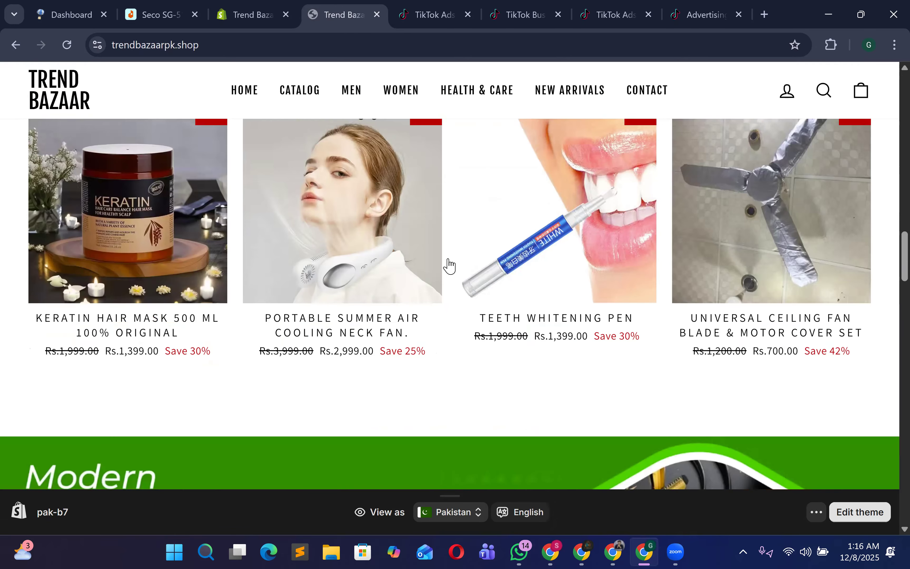
scroll(322, 350, down, 8)
scroll(328, 333, down, 15)
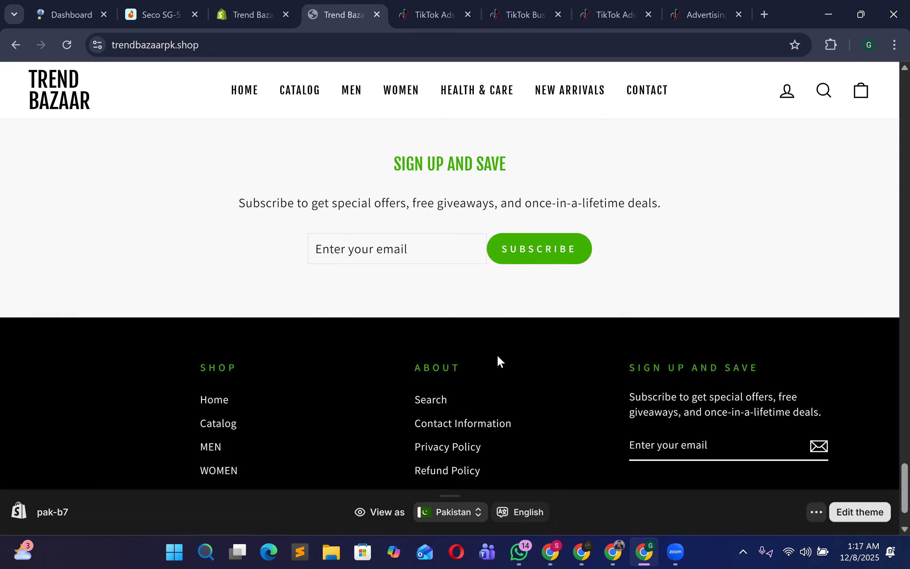
scroll(495, 339, up, 7)
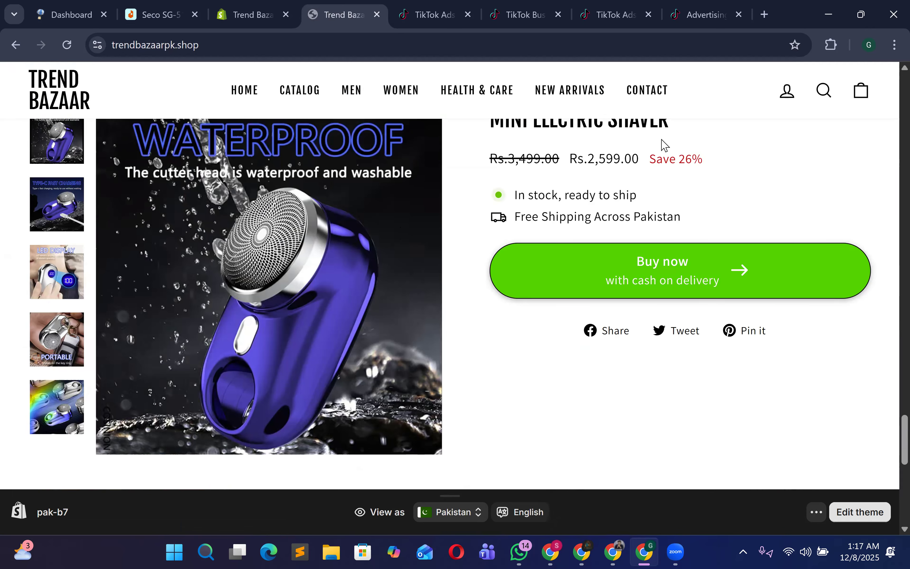
scroll(571, 266, up, 5)
scroll(615, 297, up, 5)
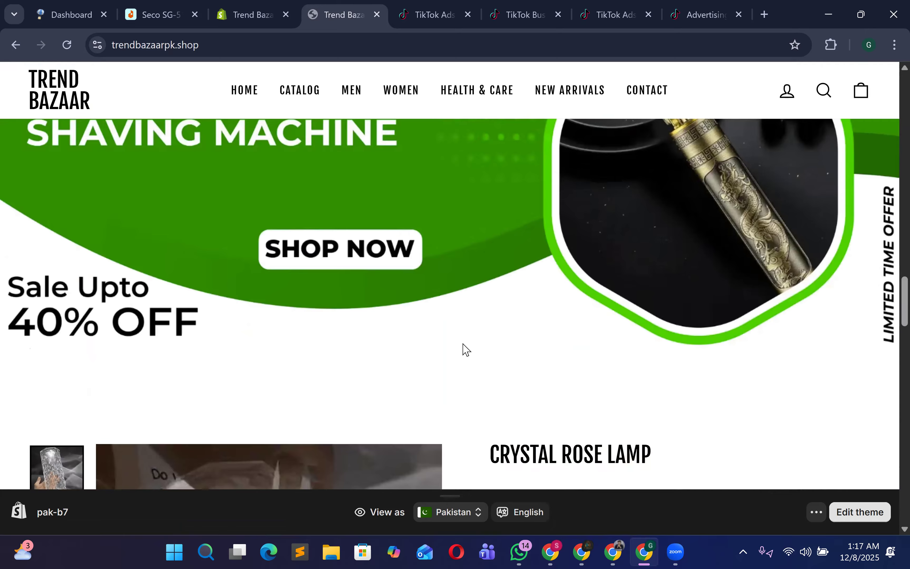
scroll(564, 376, down, 5)
scroll(538, 200, up, 8)
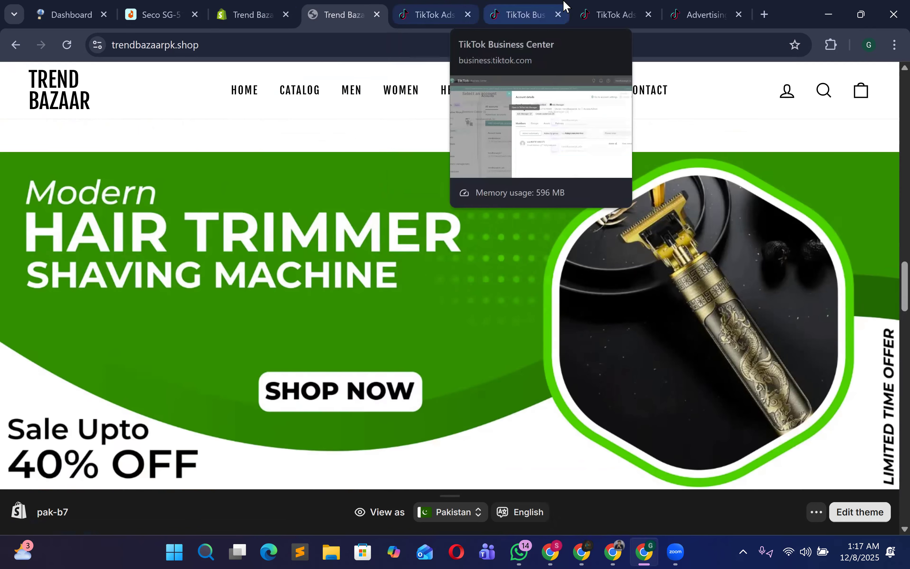
Step: Return to TikTok Ads Manager and refresh the list of optimization events
click(620, 14)
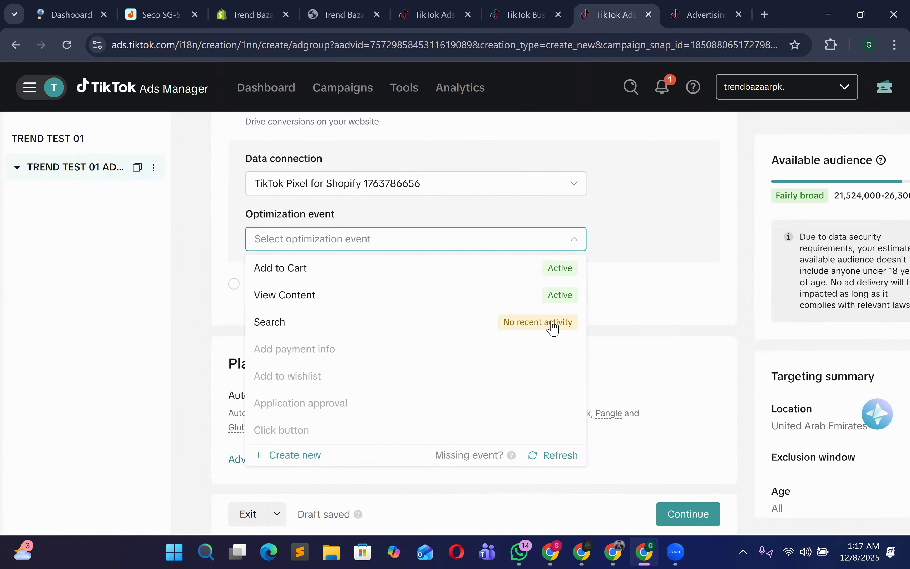
mouse_move(536, 324)
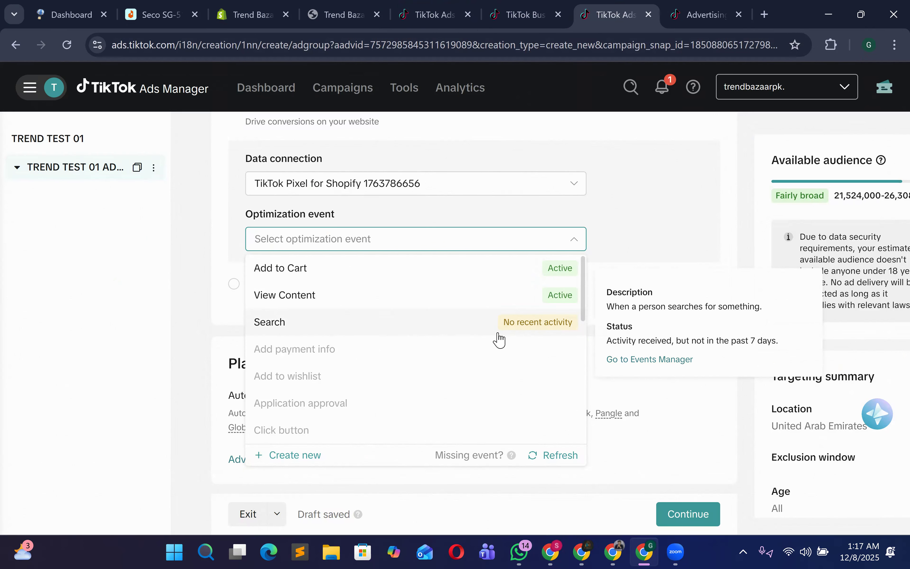
click(559, 456)
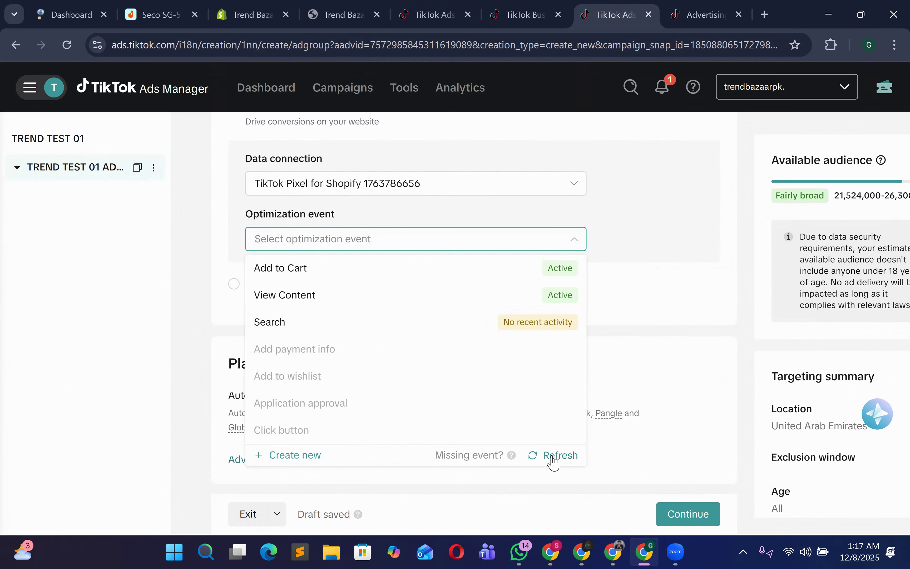
click(553, 456)
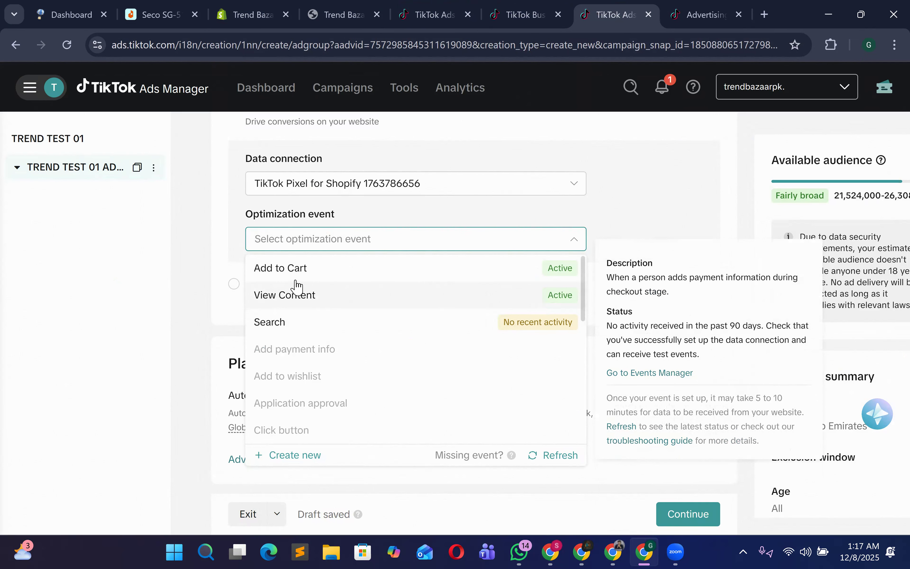
Step: Examine the descriptions and statuses of the Place an Order and Purchase optimization events, then close the list
scroll(340, 330, down, 6)
scroll(341, 336, down, 5)
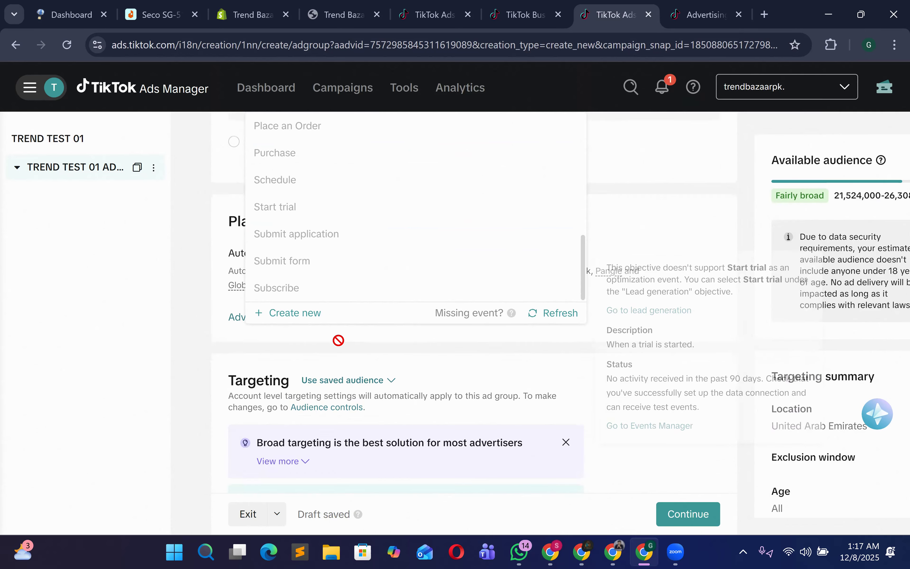
scroll(355, 304, up, 2)
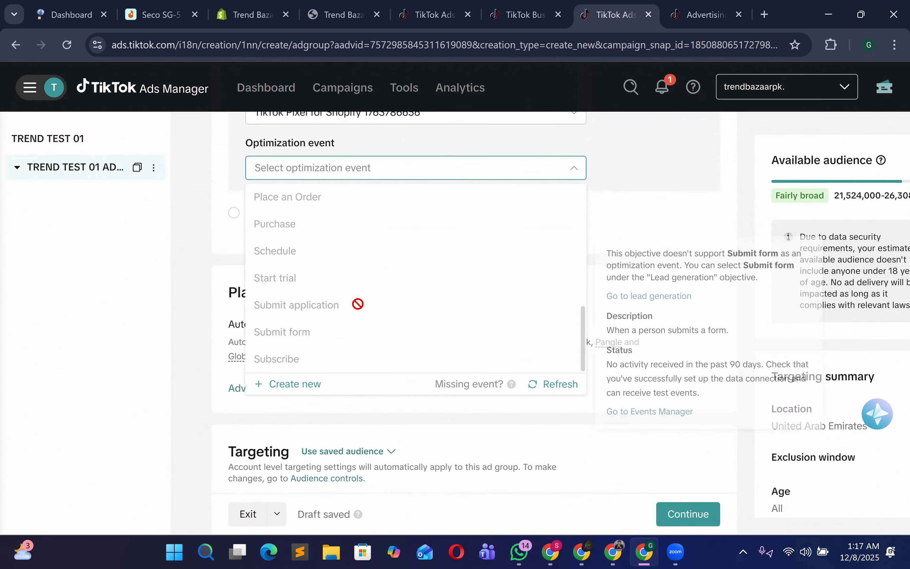
scroll(291, 309, up, 3)
mouse_move(408, 298)
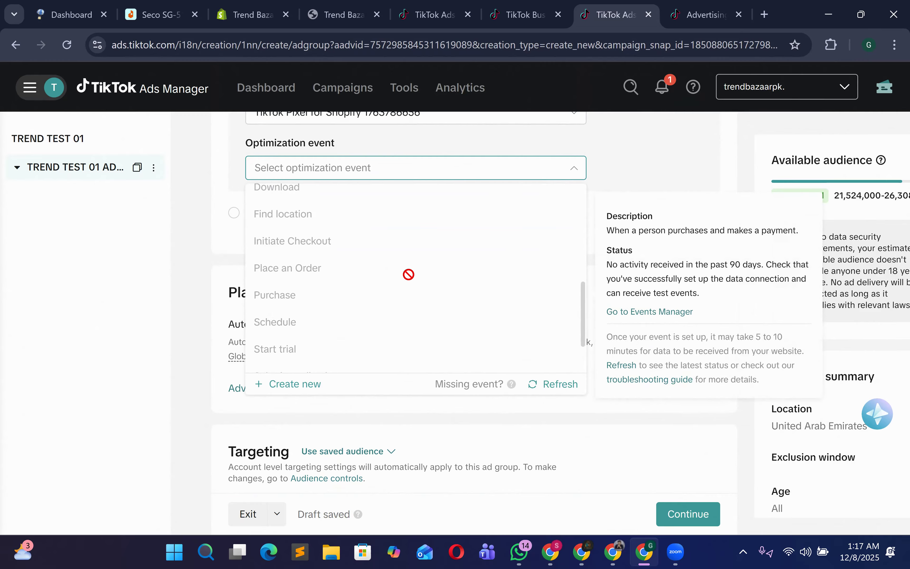
mouse_move(409, 270)
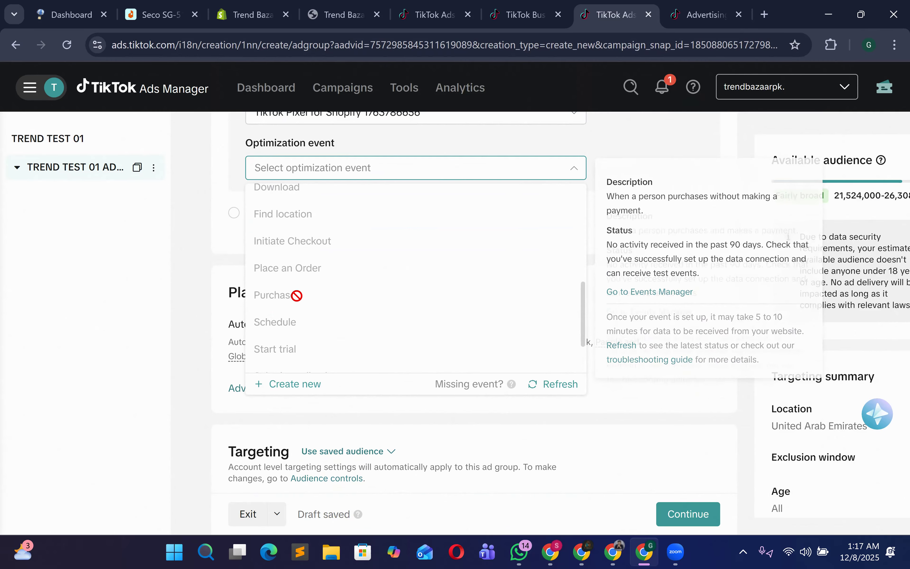
mouse_move(296, 291)
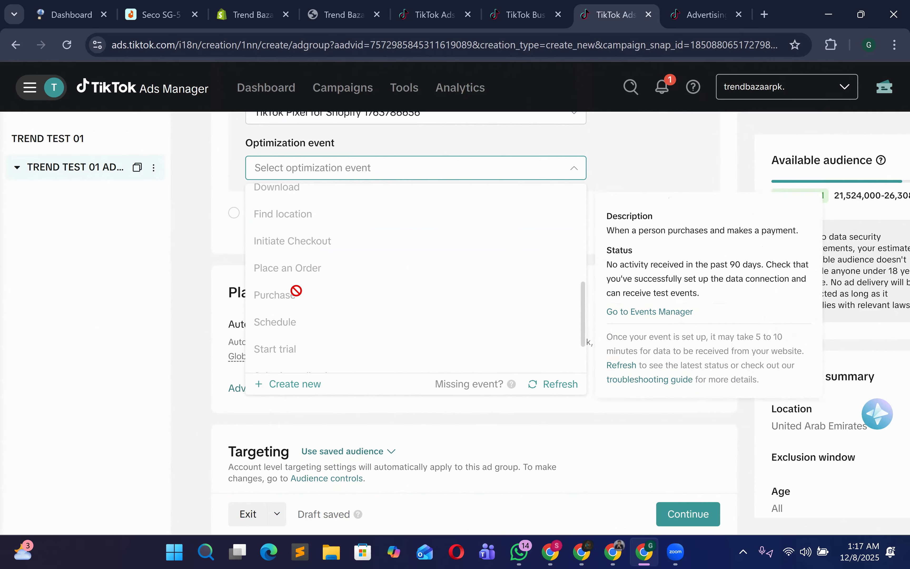
click(204, 282)
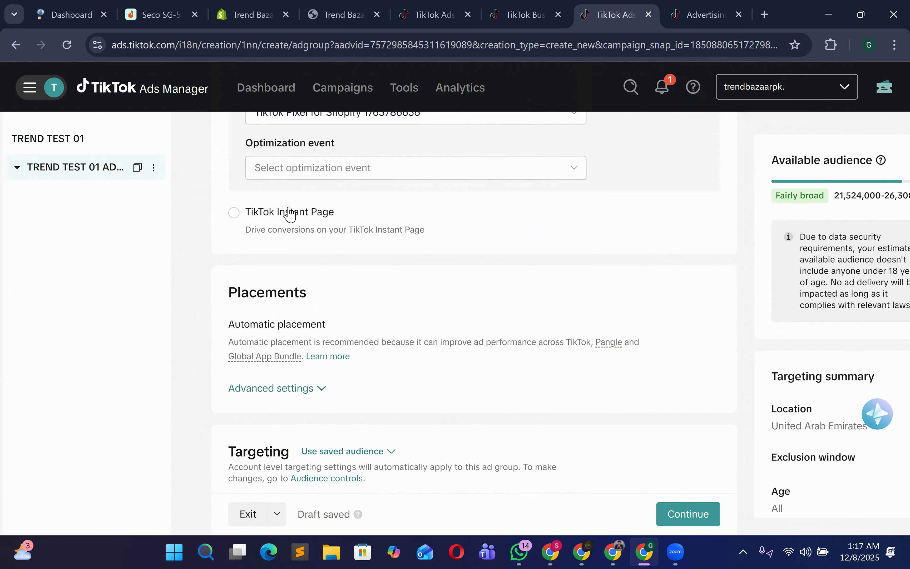
Step: Set the optimization event for the website data connection to View Content
click(315, 175)
mouse_move(300, 260)
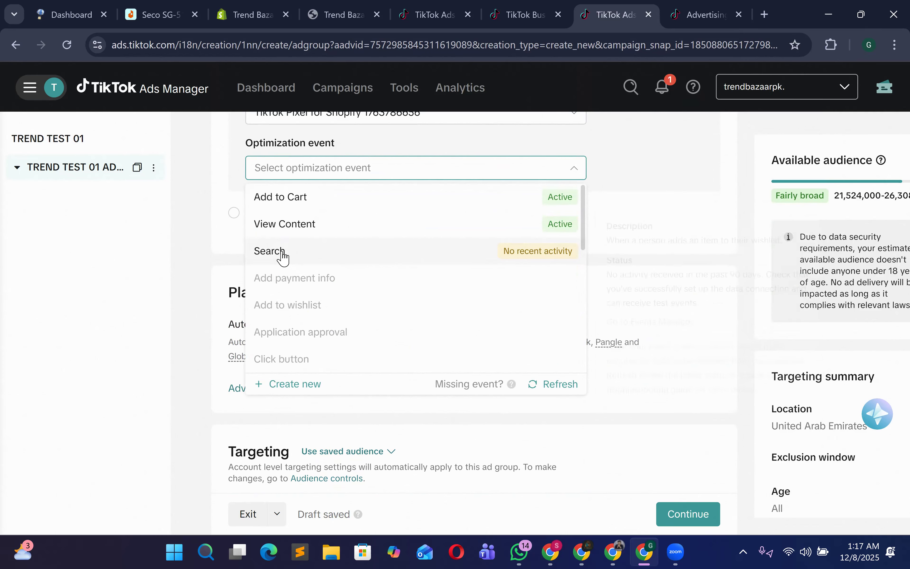
click(306, 234)
scroll(307, 246, up, 1)
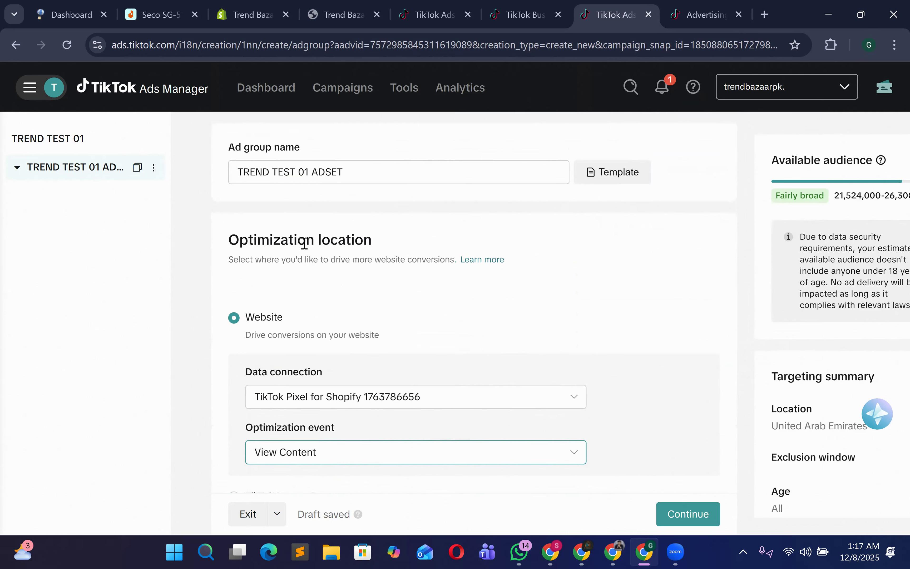
scroll(305, 252, down, 3)
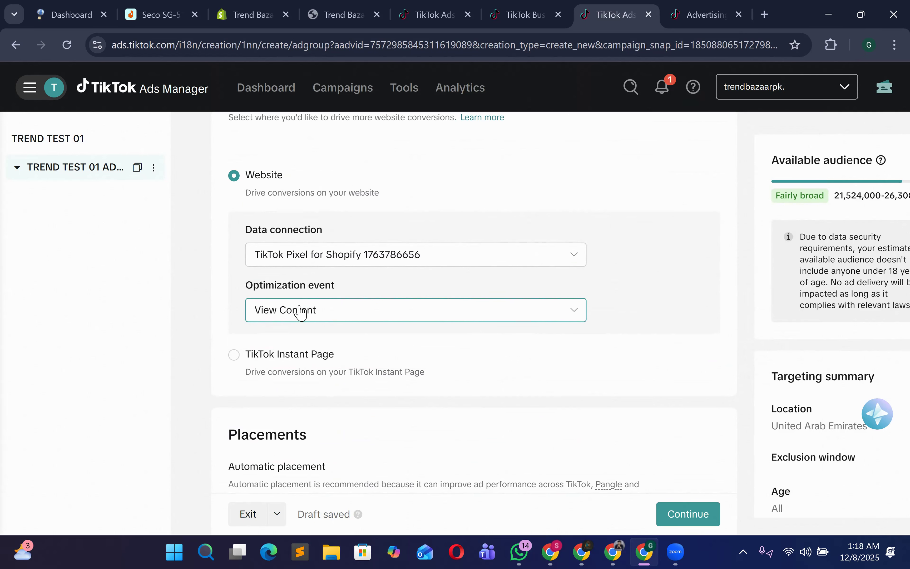
Step: Expand the advanced settings of the ad group's Placements section
scroll(300, 310, down, 4)
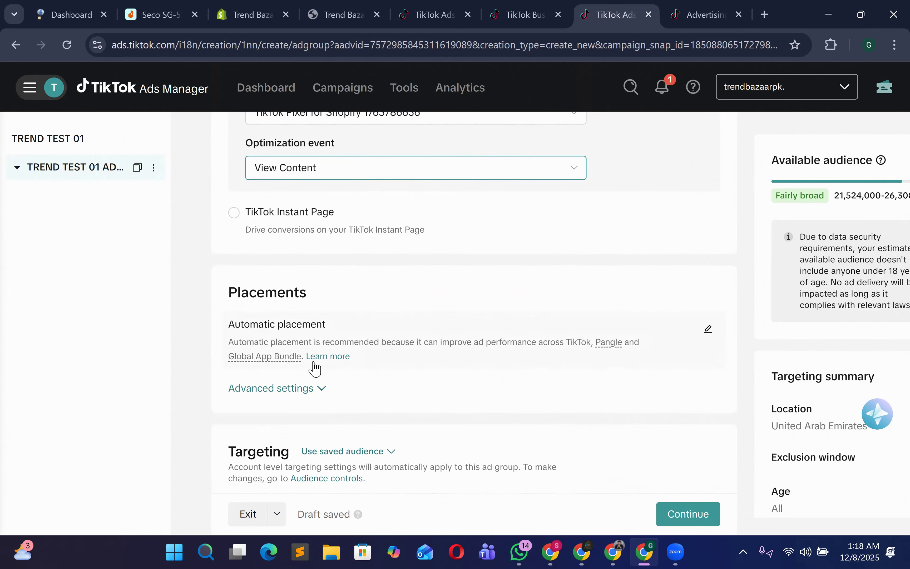
click(318, 386)
drag(221, 294, 77, 305)
click(429, 290)
drag(221, 298, 304, 294)
click(313, 298)
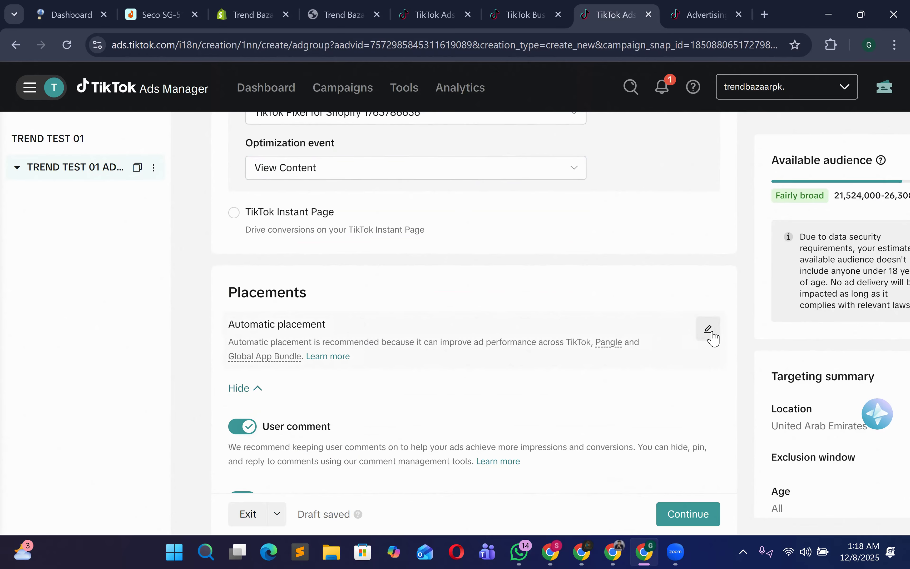
Step: Change the ad group from automatic placement to Select placement and exclude Pangle from the placements
click(712, 333)
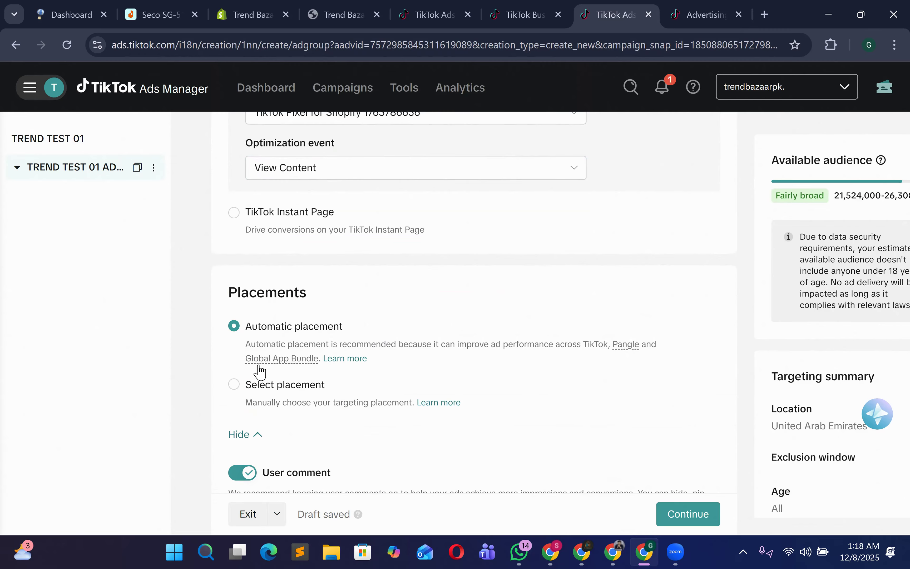
drag(224, 299, 307, 302)
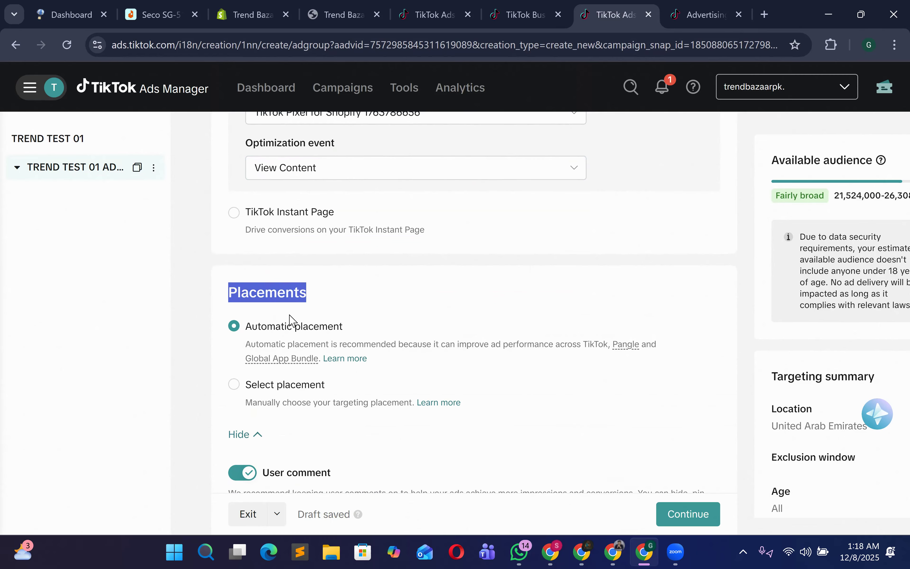
click(276, 387)
scroll(296, 247, down, 4)
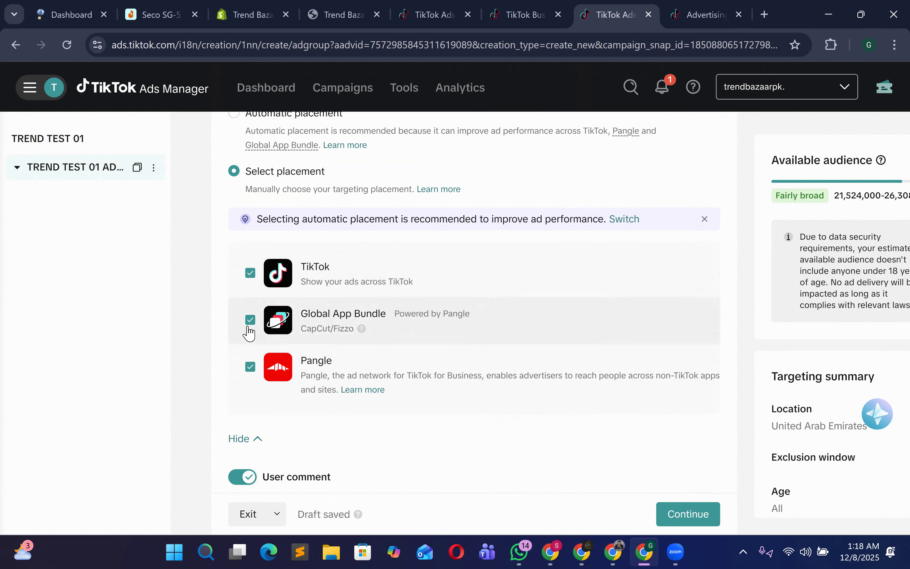
click(257, 381)
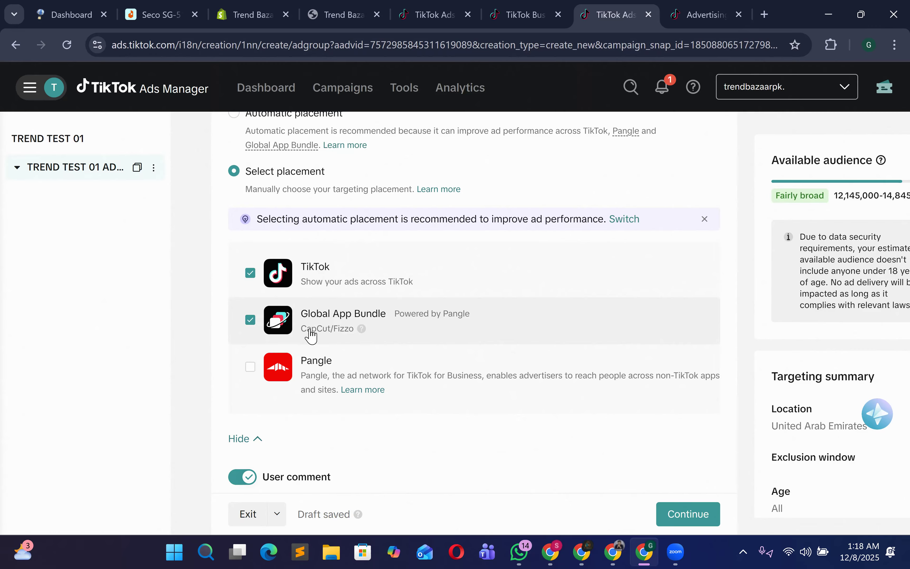
Step: Exclude Global App Bundle from the ad group's placements so only TikTok stays selected
click(311, 333)
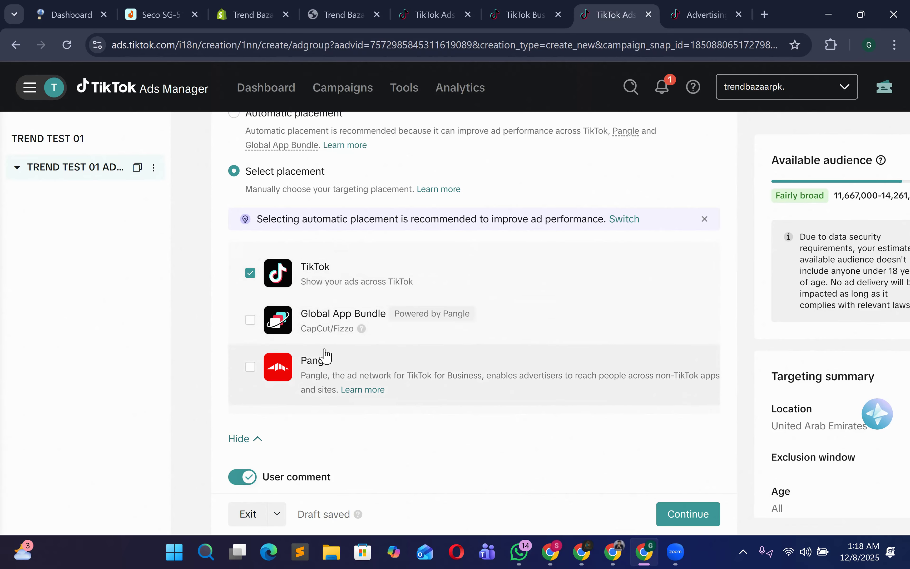
scroll(364, 361, down, 3)
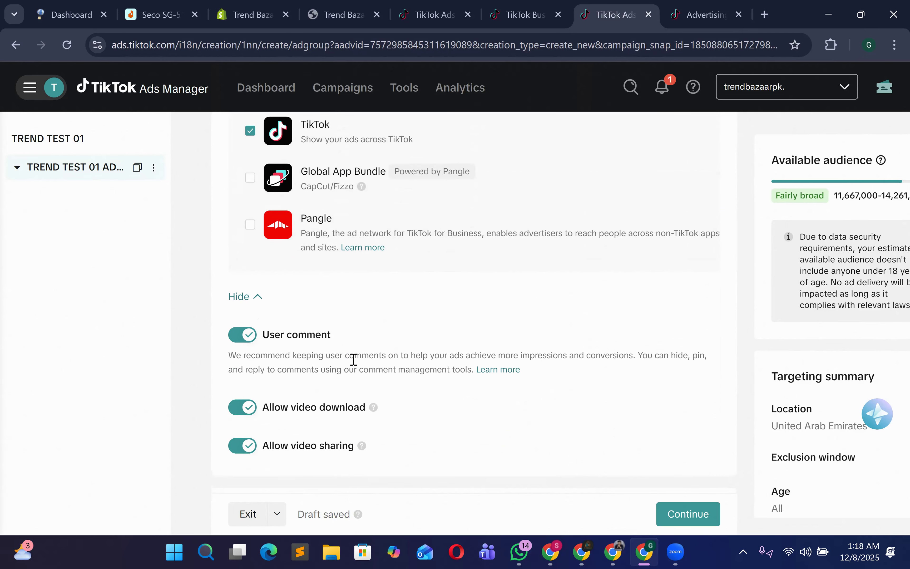
scroll(339, 341, down, 2)
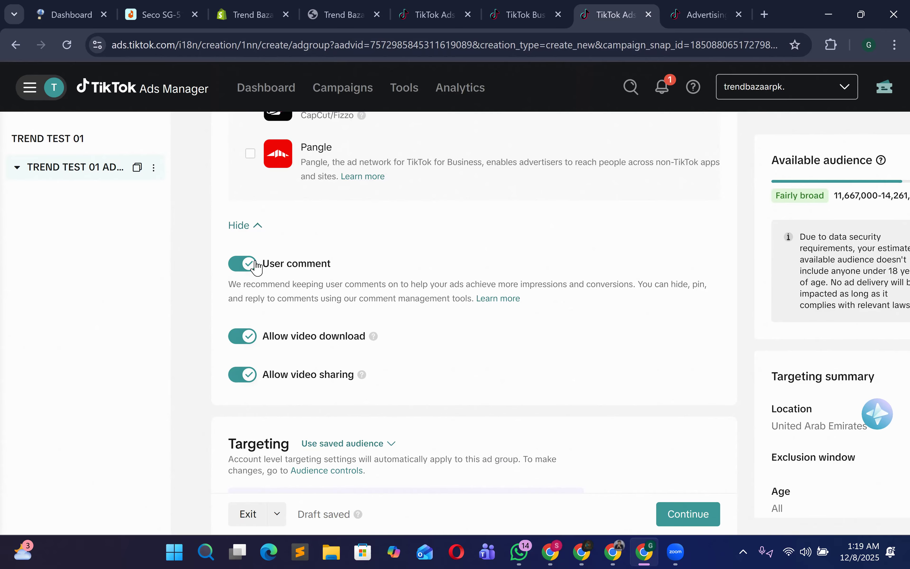
Step: Examine the ad group's Targeting section and its Demographics options for location, age, gender, languages and spending power
scroll(316, 242, down, 7)
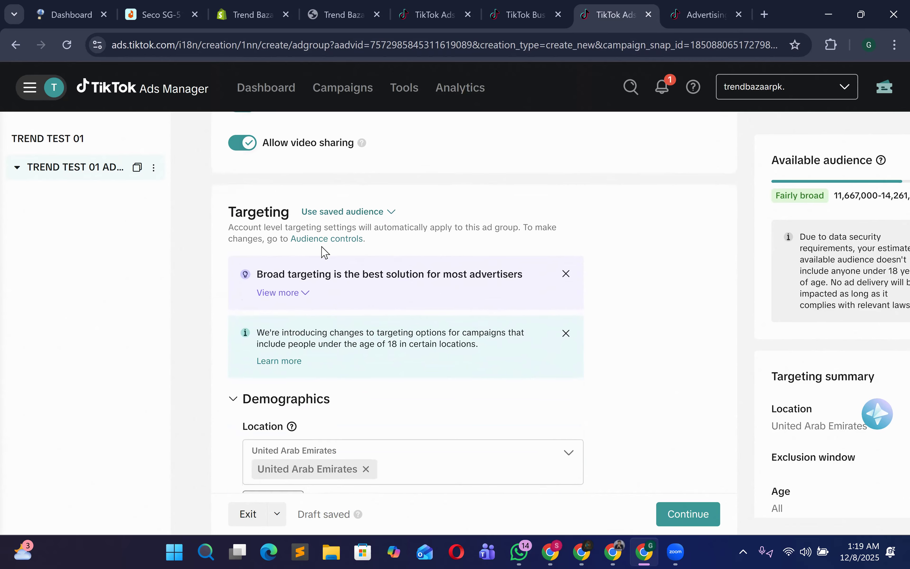
scroll(322, 235, up, 3)
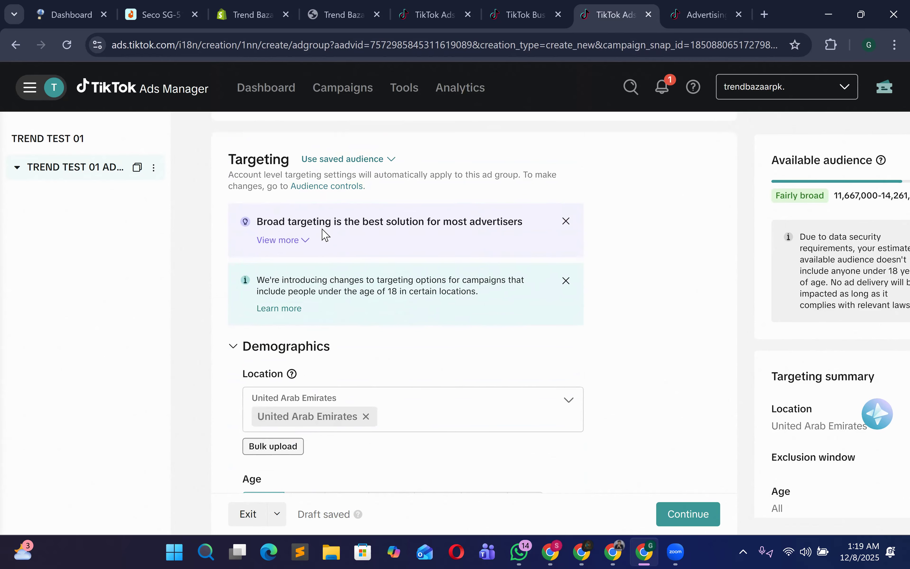
scroll(322, 234, down, 2)
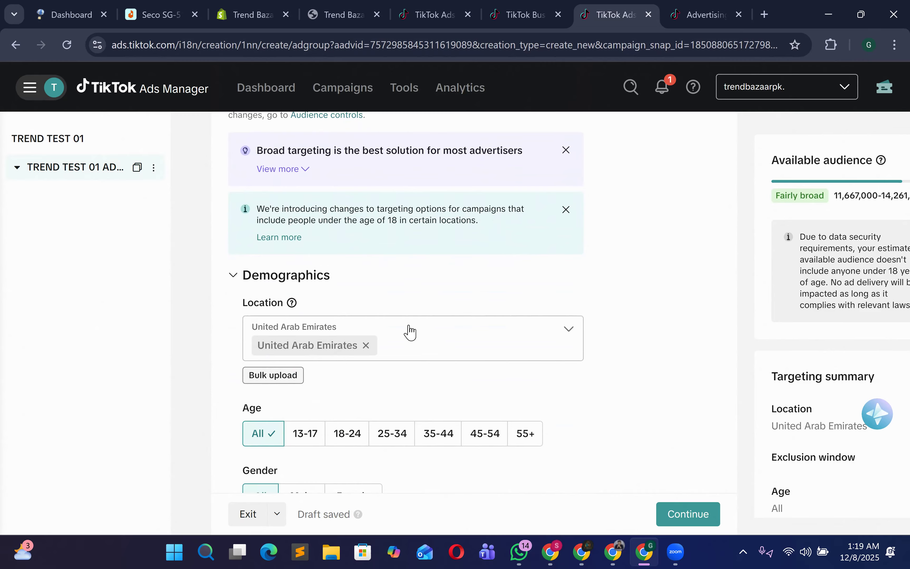
drag(361, 284, 248, 284)
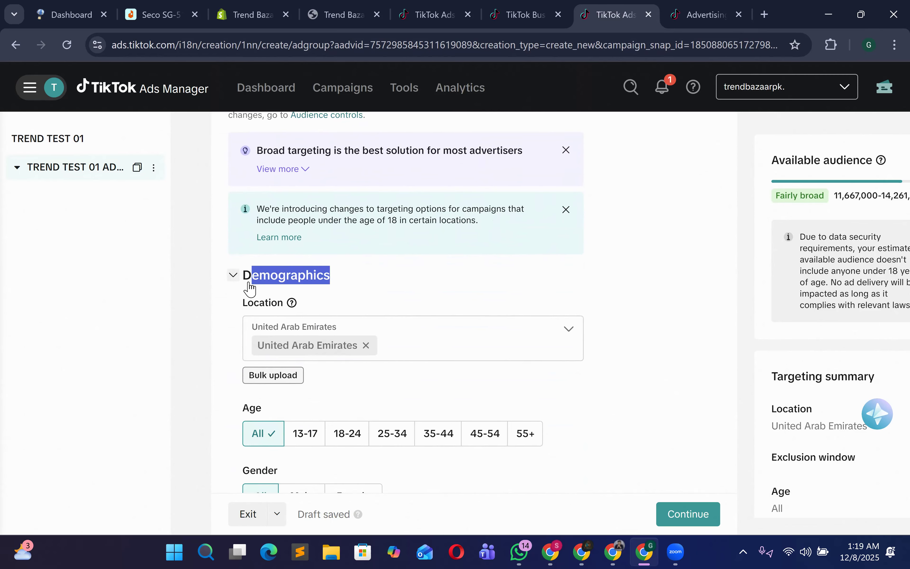
click(234, 281)
click(233, 281)
click(234, 281)
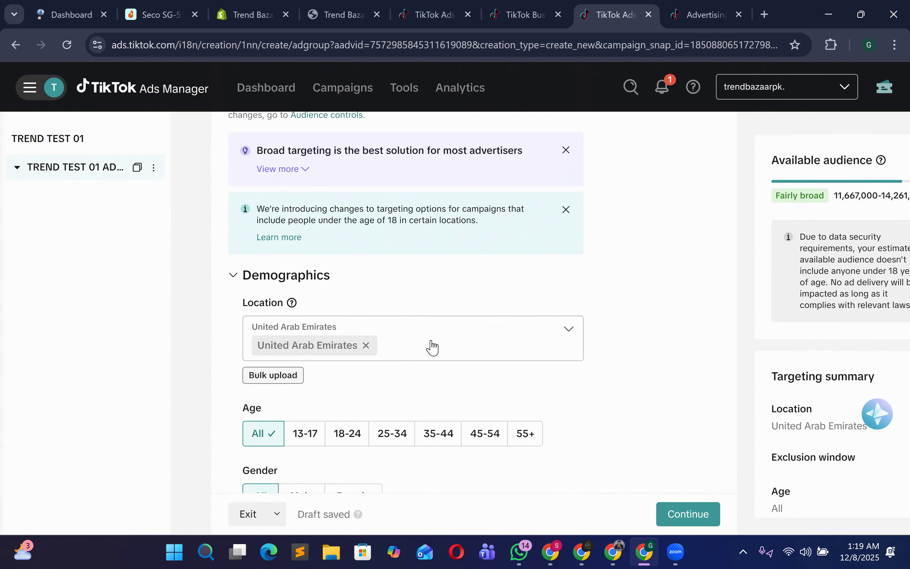
scroll(432, 347, down, 3)
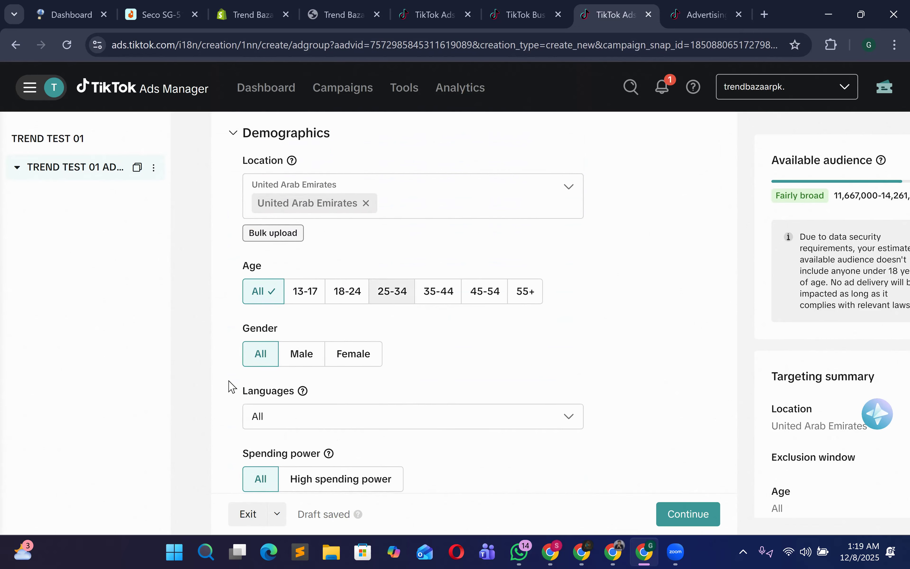
scroll(392, 319, up, 3)
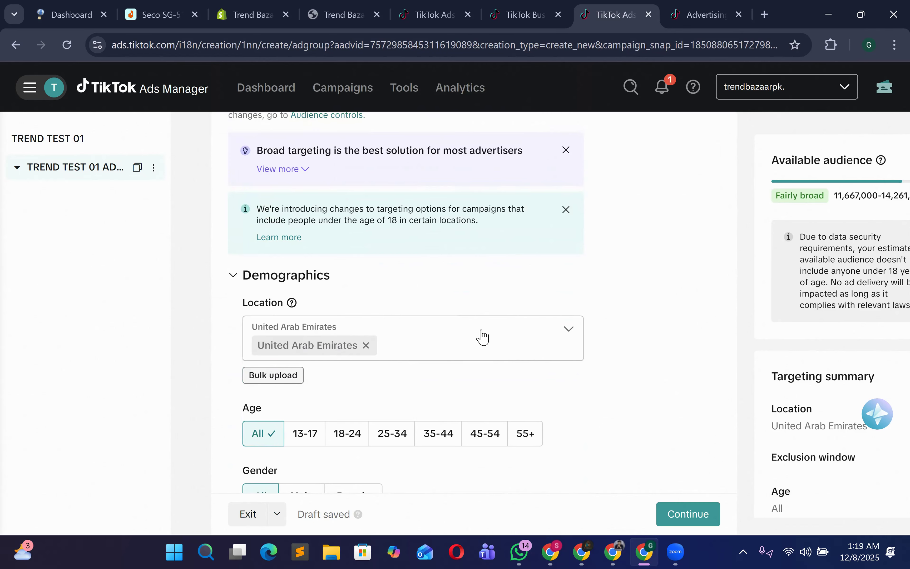
Step: Add Pakistan as a target location and remove United Arab Emirates
click(484, 336)
text(PAKISTAN)
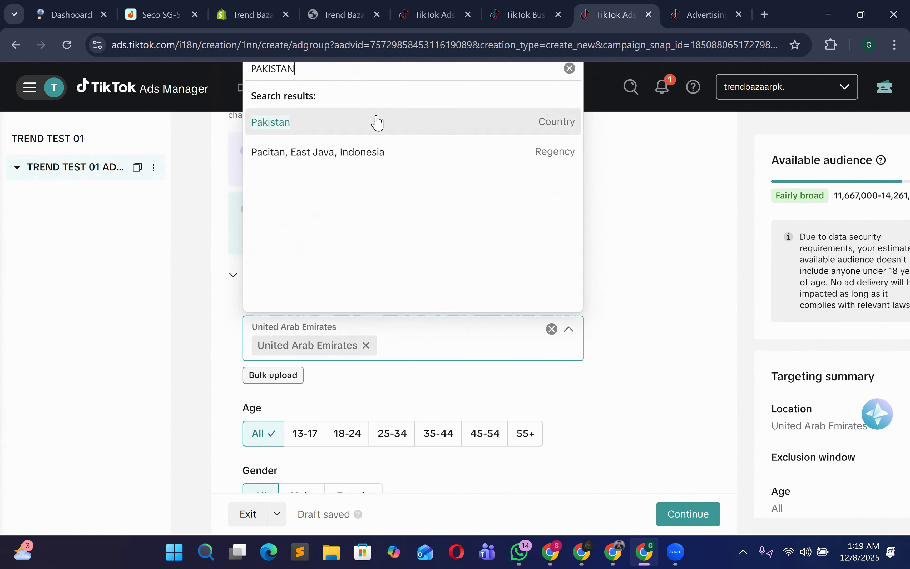
key(Return)
click(206, 348)
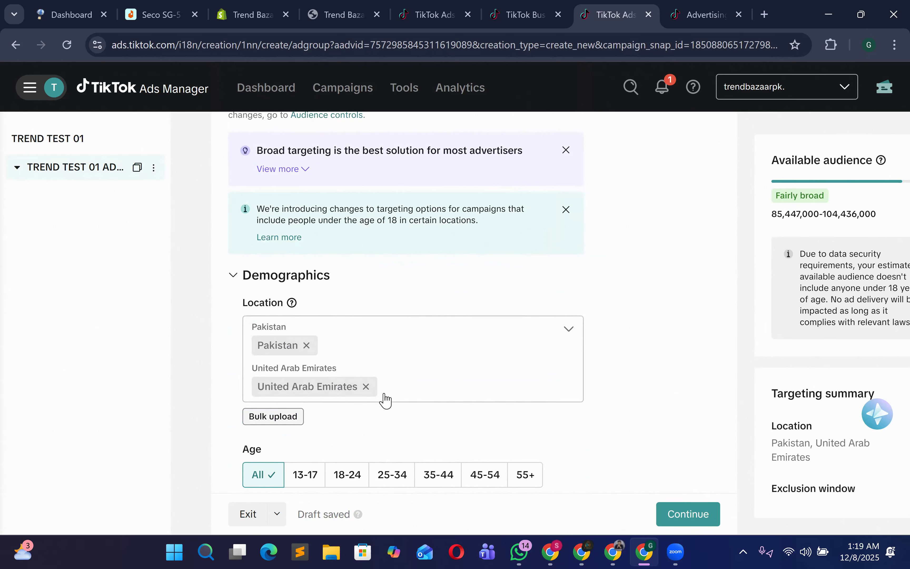
click(366, 387)
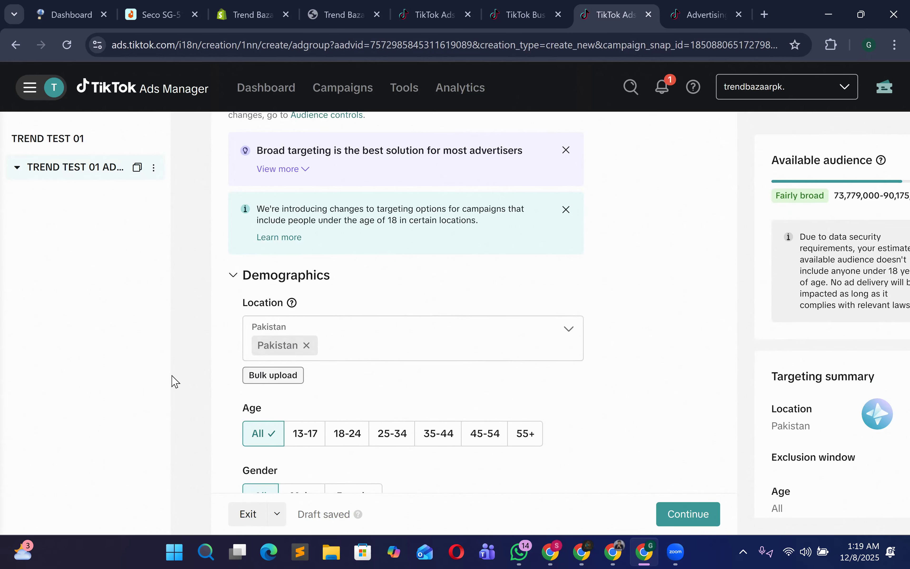
Step: Search the target locations for Pakistan and for Islamabad, then close the list without selecting anything
click(354, 340)
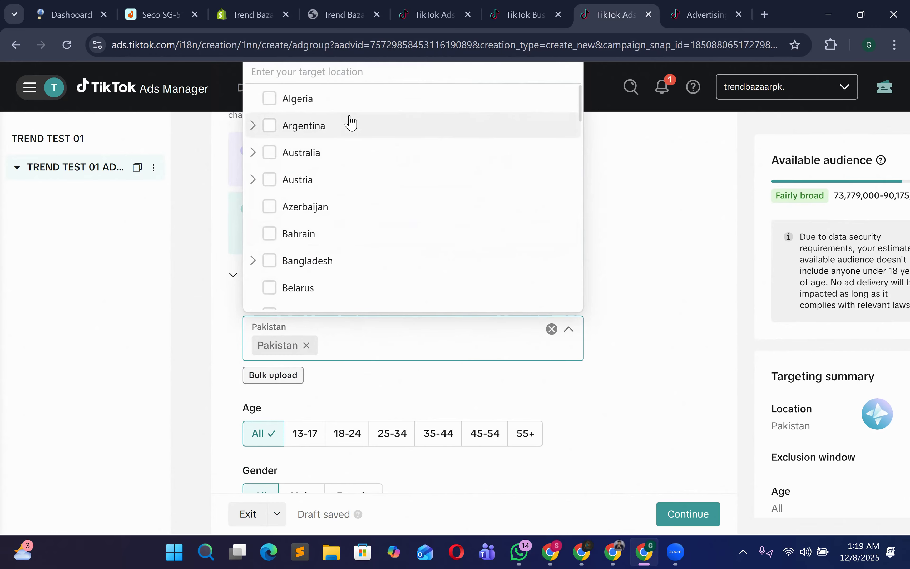
text(PAKISTAN)
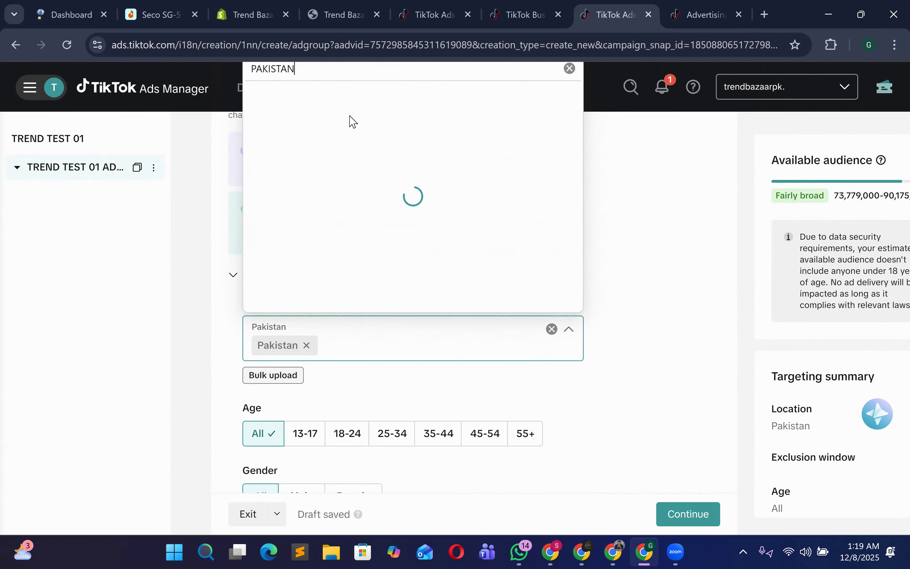
key(BackSpace)
key(BackSpace)
key(BackSpace)
key(BackSpace)
key(BackSpace)
key(BackSpace)
key(BackSpace)
key(BackSpace)
text(ISLAMABAD)
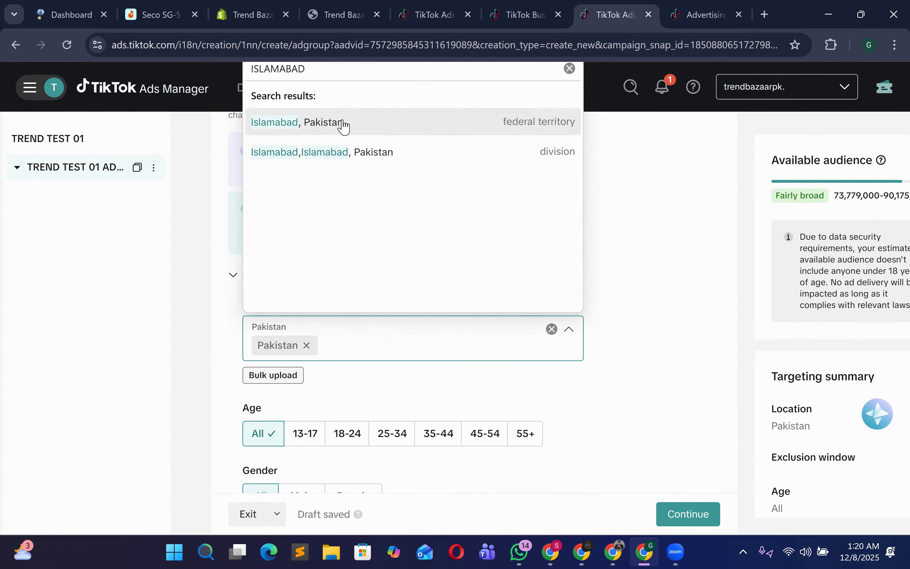
drag(382, 82, 311, 89)
key(ctrl+a)
click(391, 72)
key(BackSpace)
key(BackSpace)
key(BackSpace)
key(BackSpace)
key(BackSpace)
key(BackSpace)
key(BackSpace)
key(BackSpace)
key(BackSpace)
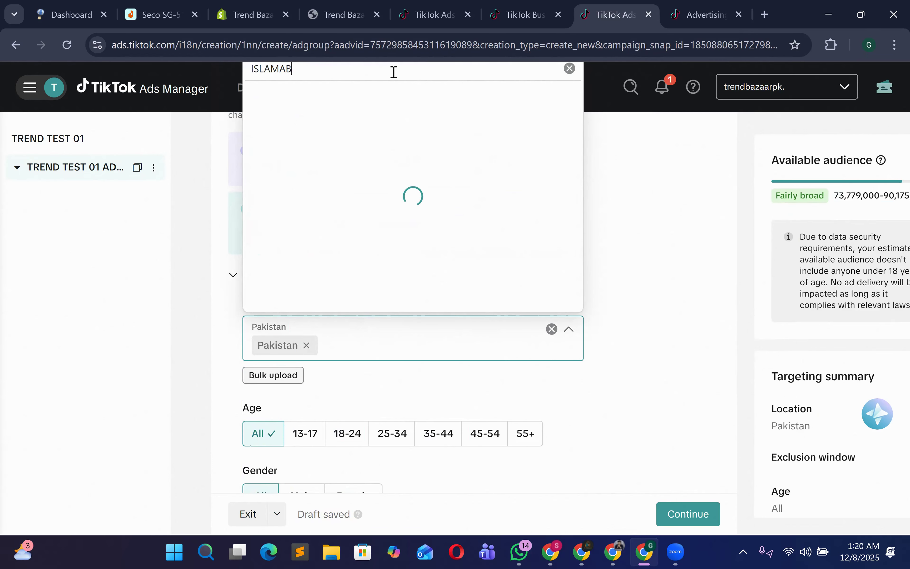
click(214, 235)
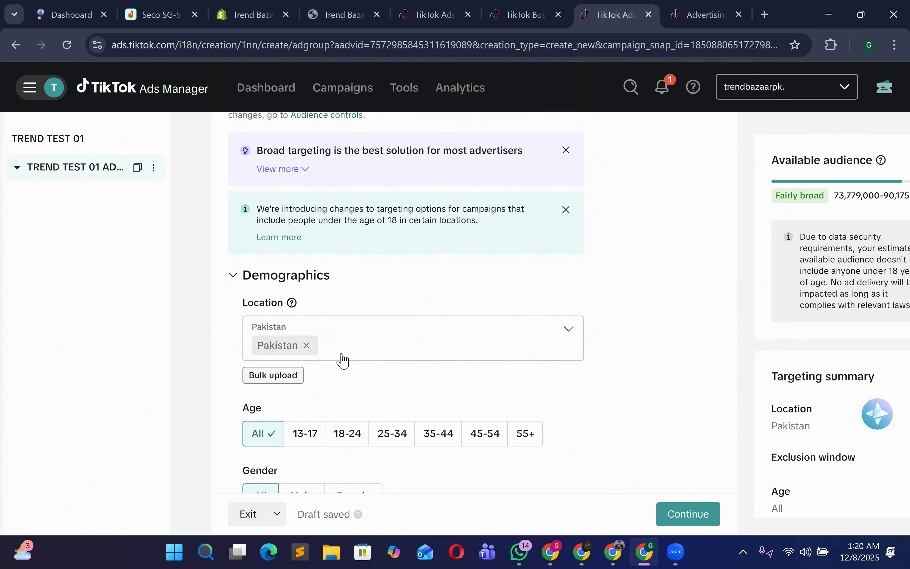
Step: Switch to the Trend Bazaar storefront, look through its featured products, and return to the ad group in TikTok Ads Manager
scroll(290, 362, down, 2)
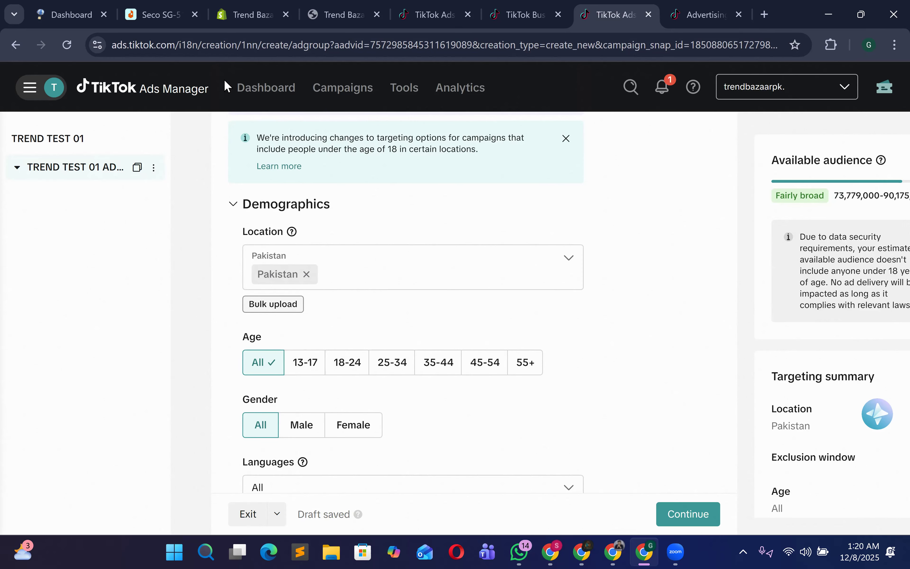
click(350, 15)
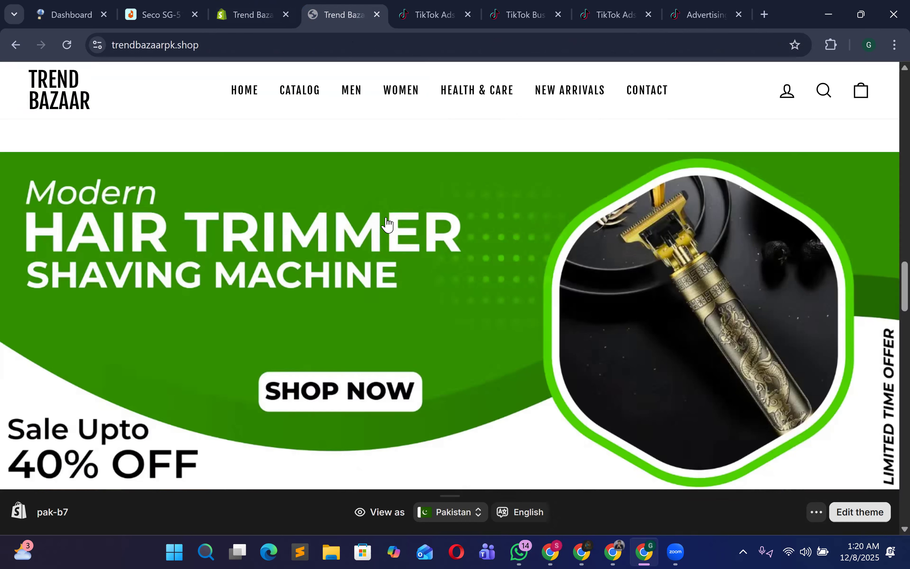
scroll(433, 358, down, 8)
scroll(460, 361, down, 5)
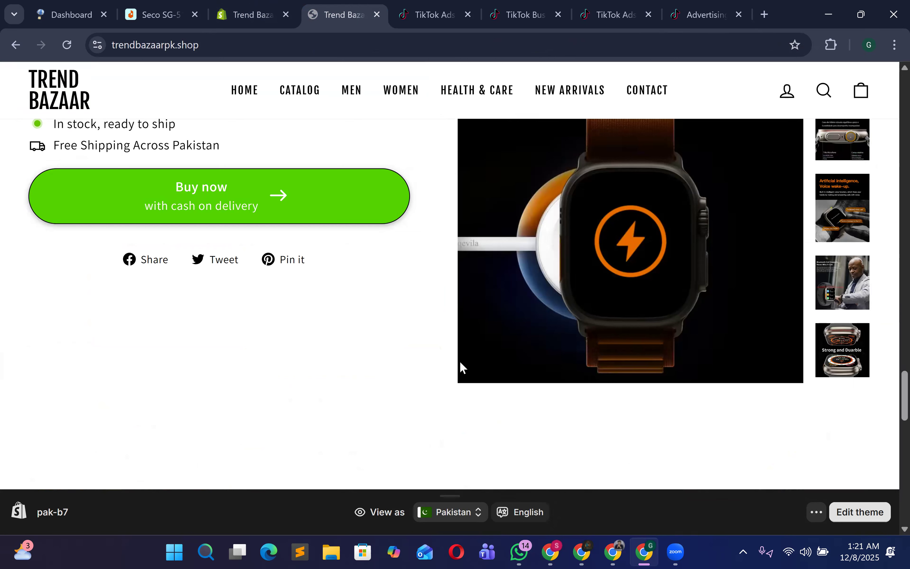
scroll(460, 361, down, 5)
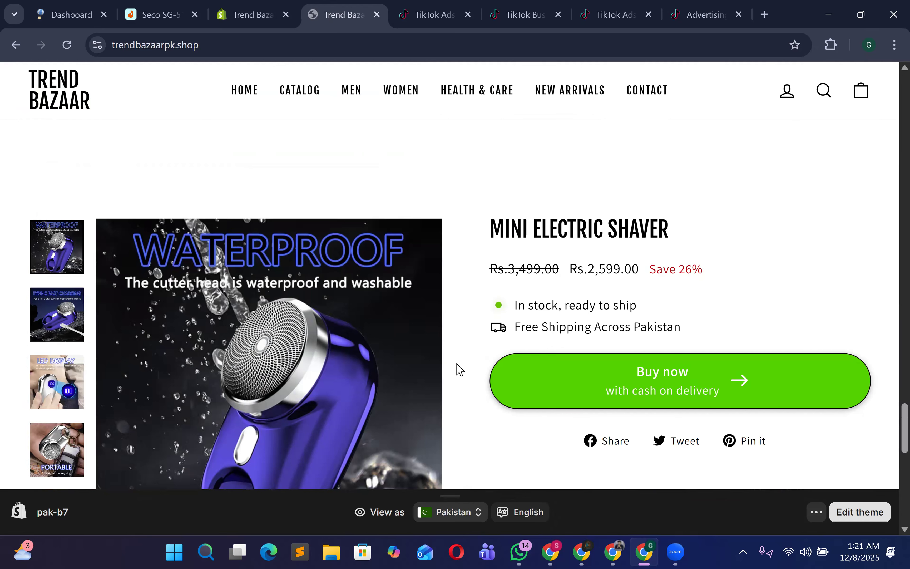
scroll(460, 369, down, 5)
scroll(459, 370, up, 10)
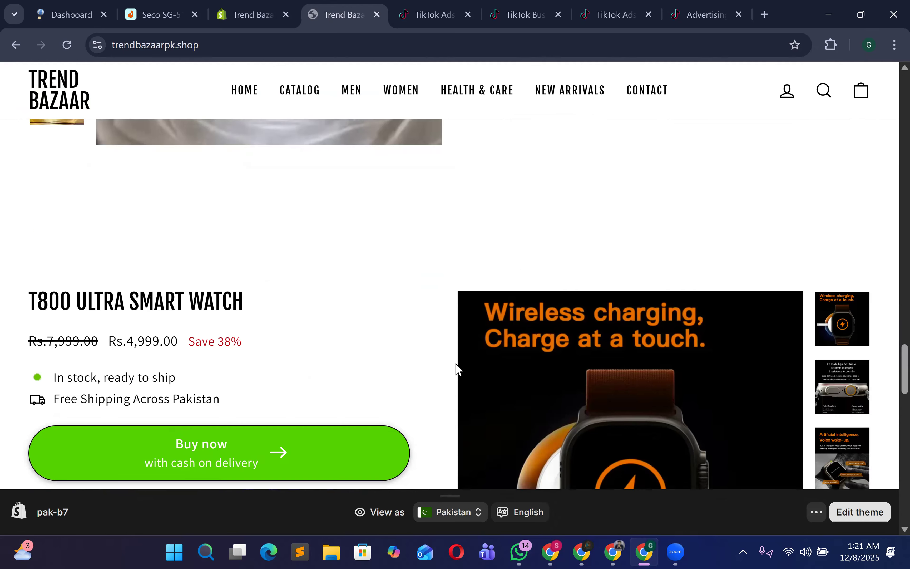
scroll(457, 368, up, 10)
click(617, 5)
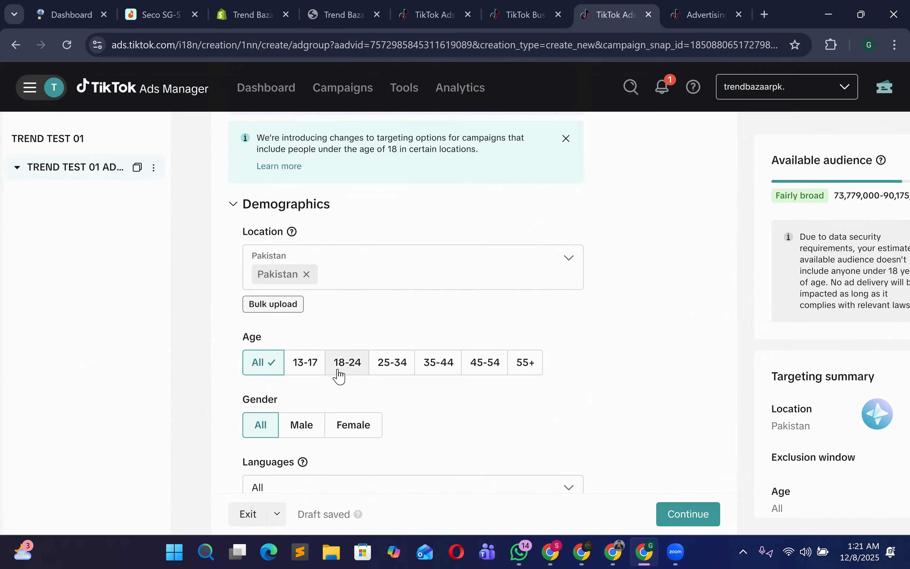
Step: Restrict the ad group's age targeting to 18-24, 25-34 and 35-44
click(339, 375)
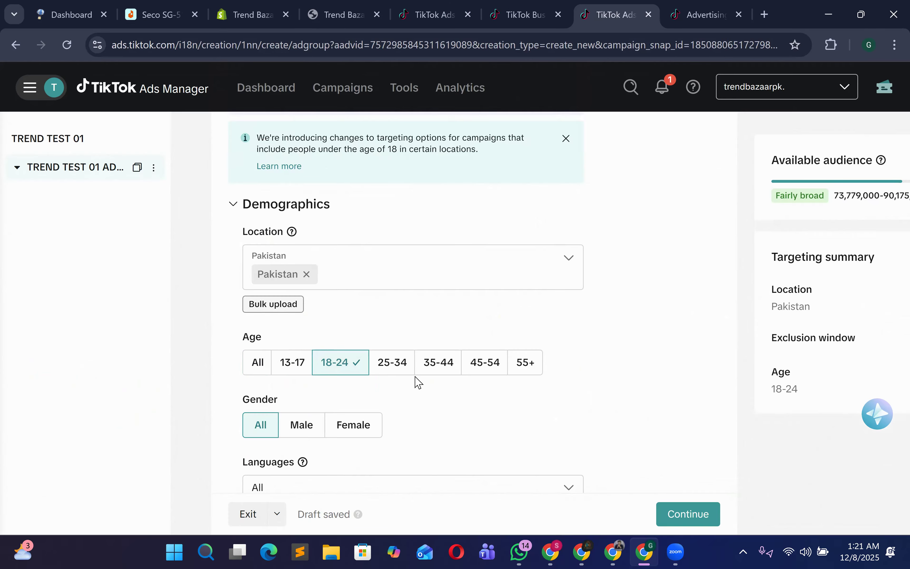
click(392, 367)
click(439, 364)
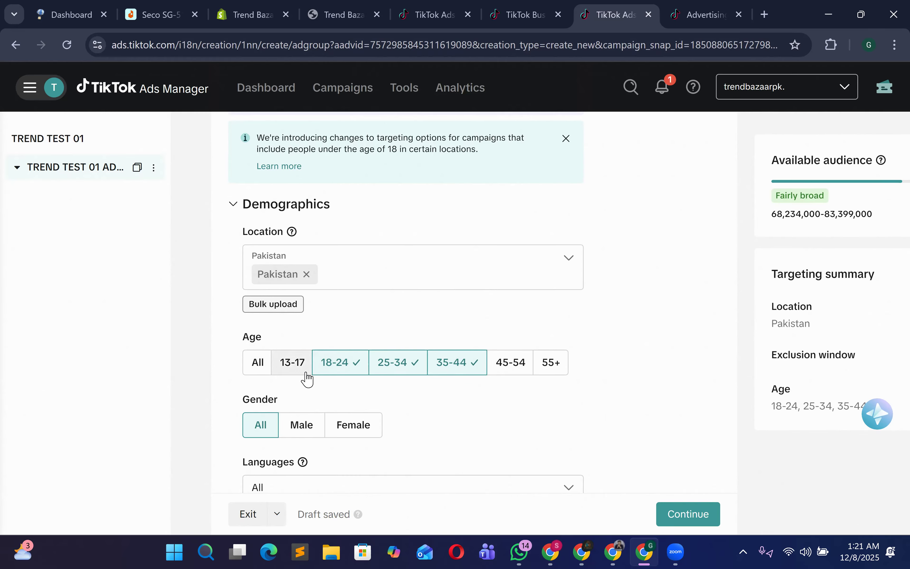
Step: Try adding the 13-17 age group, read the available audience note about under-18 users, and deselect that age group
click(292, 362)
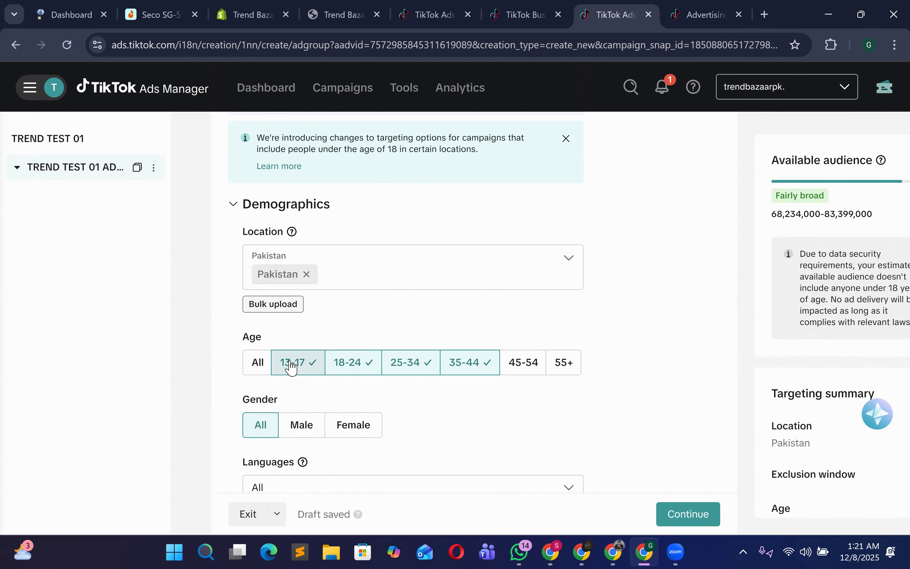
drag(796, 258, 892, 352)
click(300, 366)
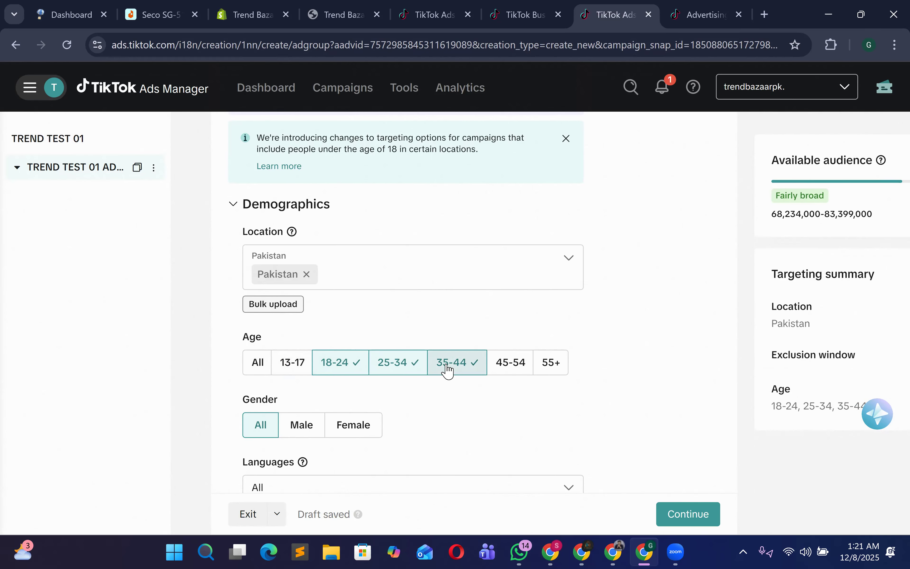
Step: Check the gender options and the list of targetable languages, then close the list with All kept
scroll(299, 388, down, 2)
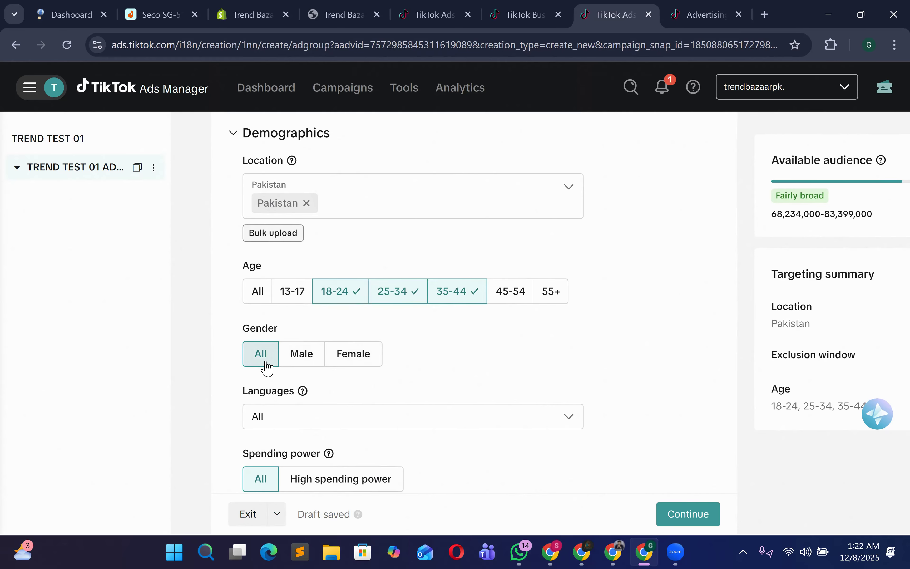
scroll(267, 368, down, 2)
click(285, 354)
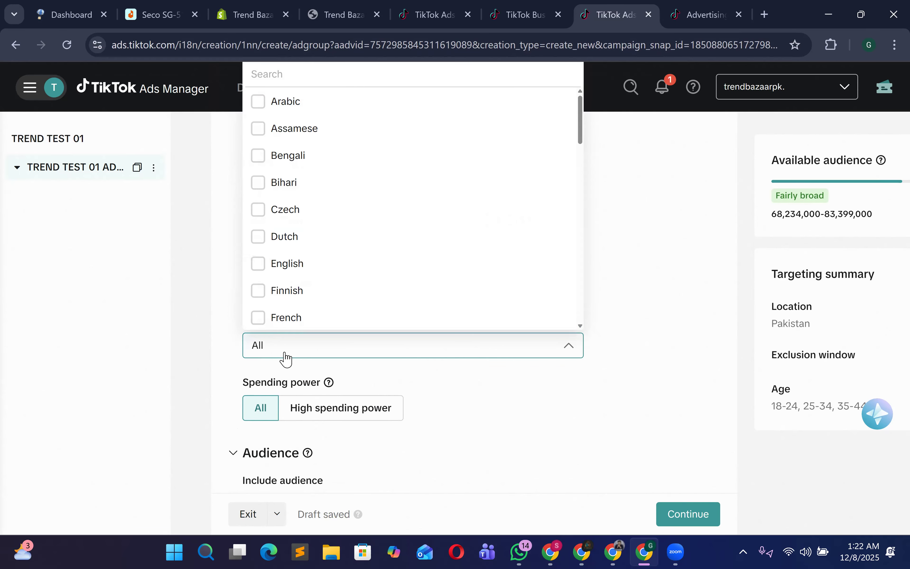
click(286, 357)
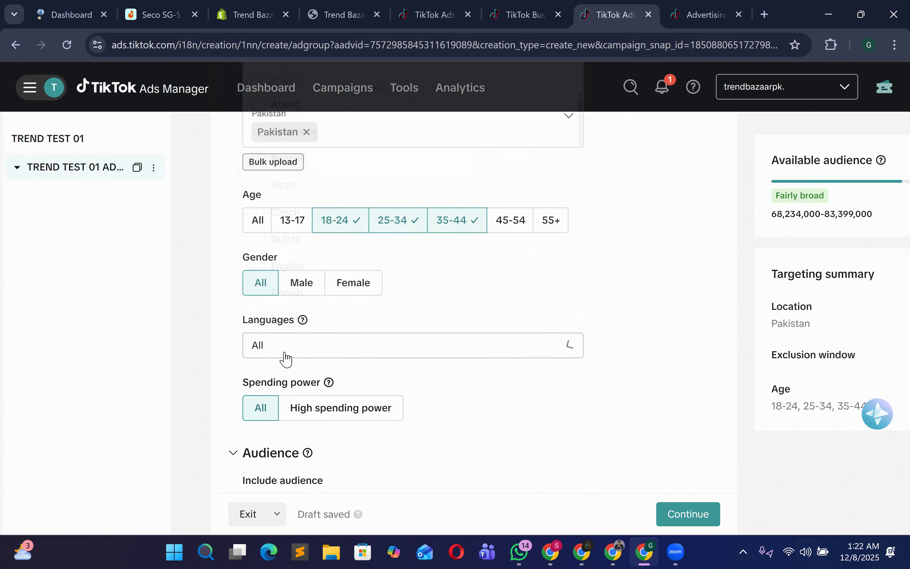
Step: Check which audiences are available to include in or exclude from the ad group, leaving both selections empty
scroll(275, 341, down, 8)
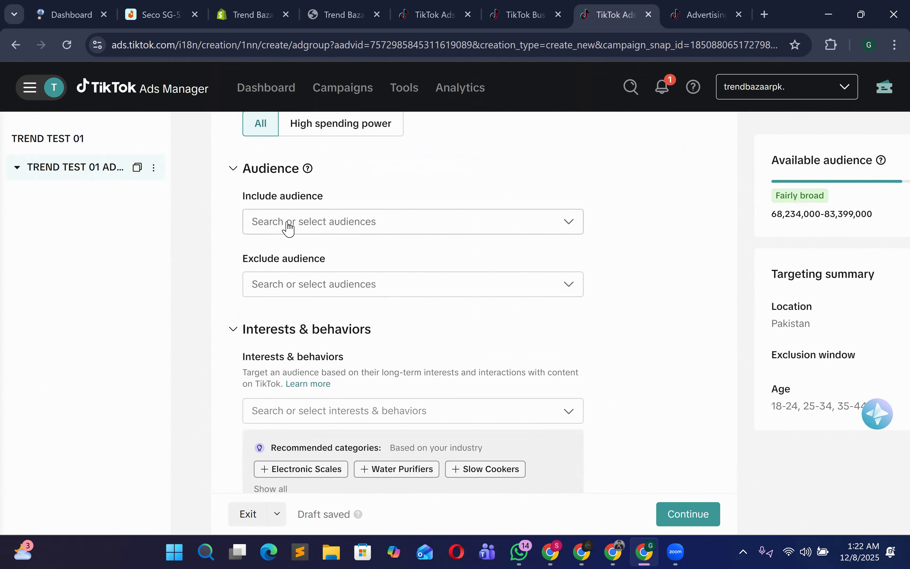
click(288, 228)
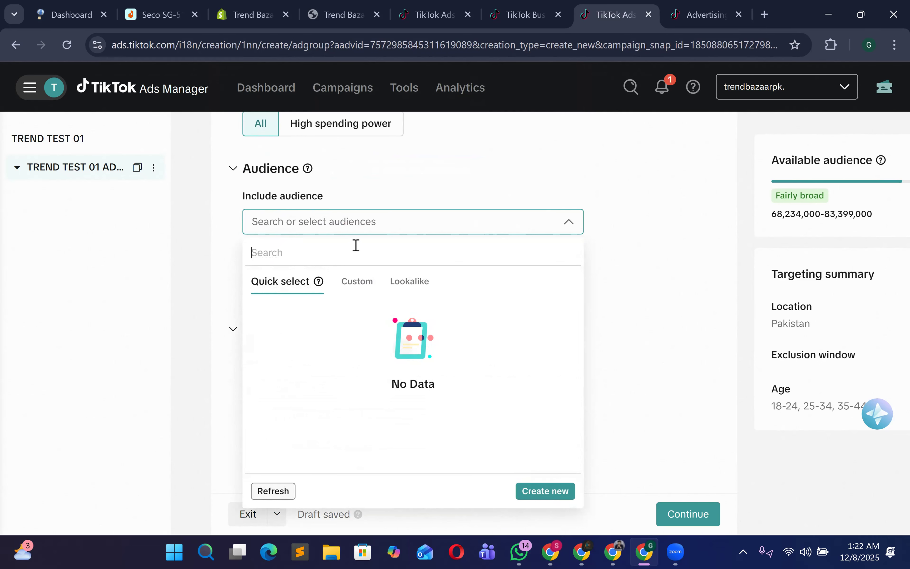
click(359, 228)
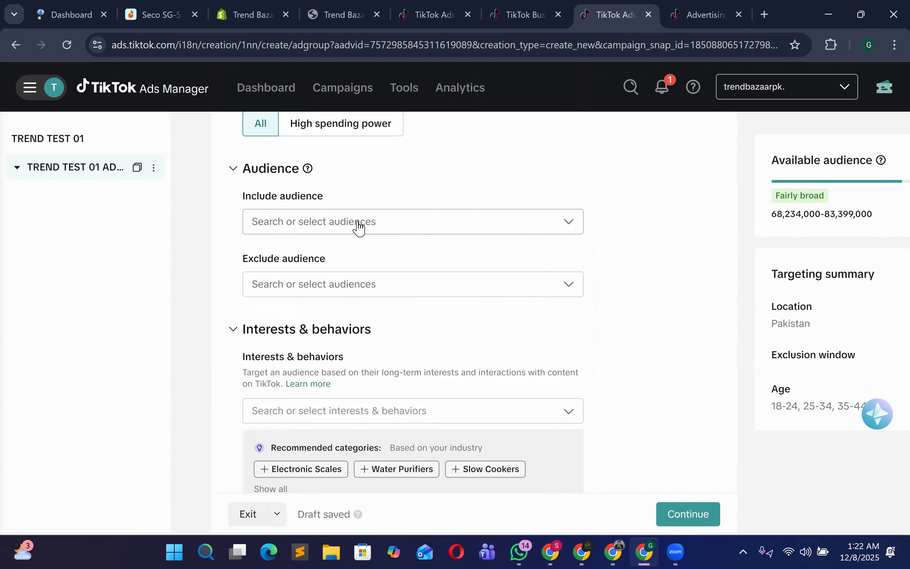
click(301, 296)
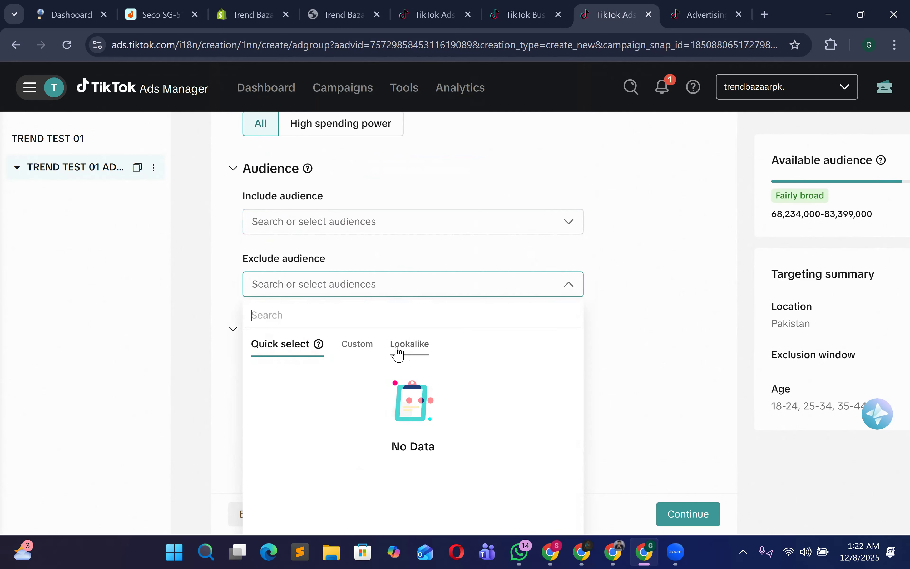
click(361, 354)
click(635, 330)
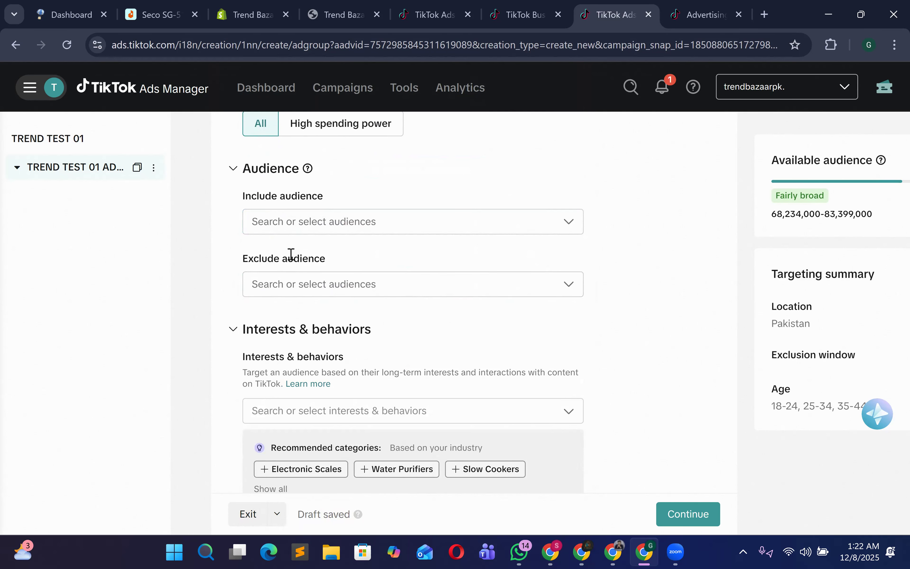
drag(224, 207, 355, 293)
click(367, 262)
Step: Review the ad group's targeting sections from the demographics through the audience settings to interests and behaviors
scroll(362, 272, down, 4)
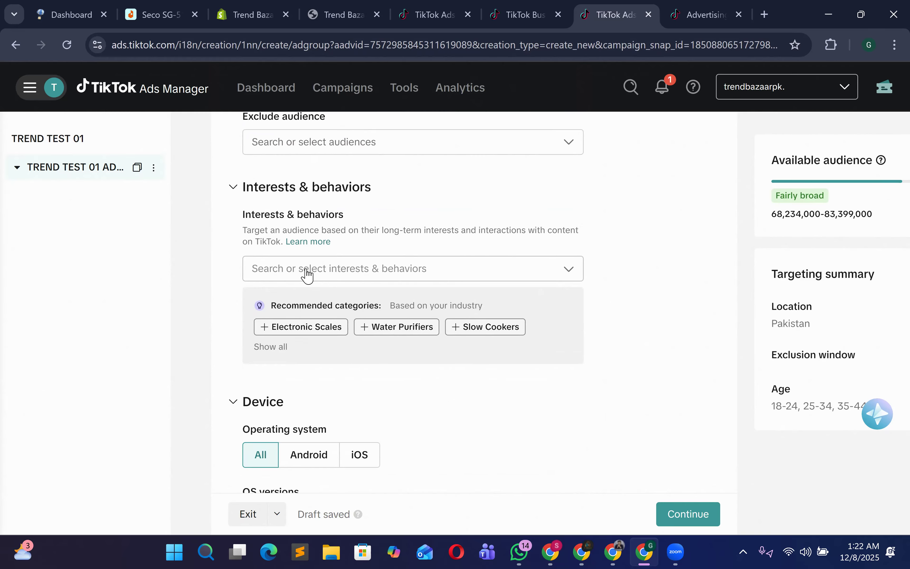
scroll(307, 275, up, 10)
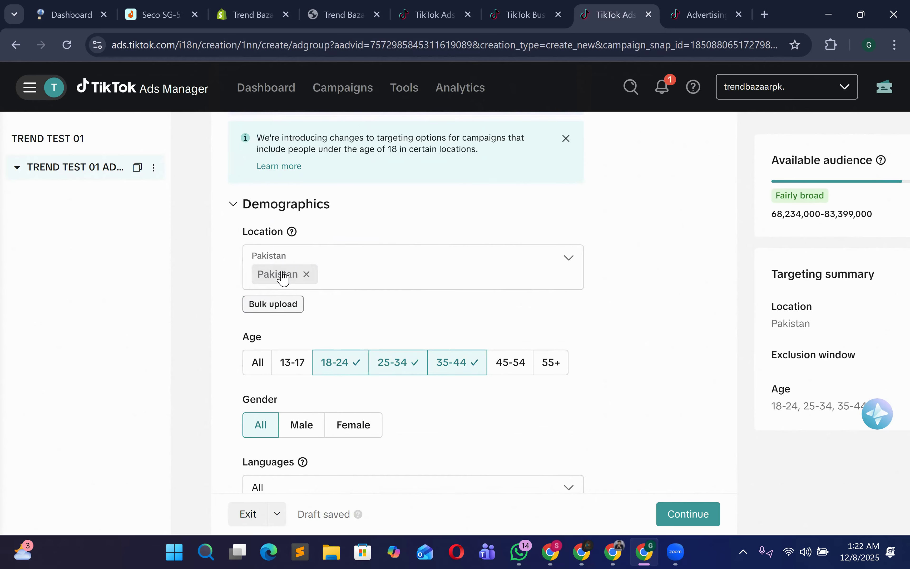
scroll(378, 280, down, 2)
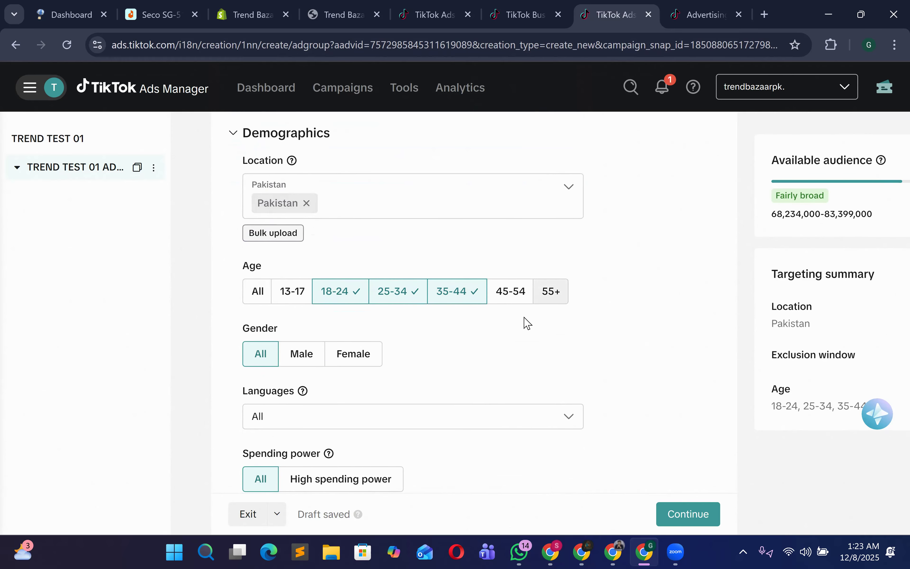
scroll(451, 331, down, 4)
scroll(358, 305, down, 5)
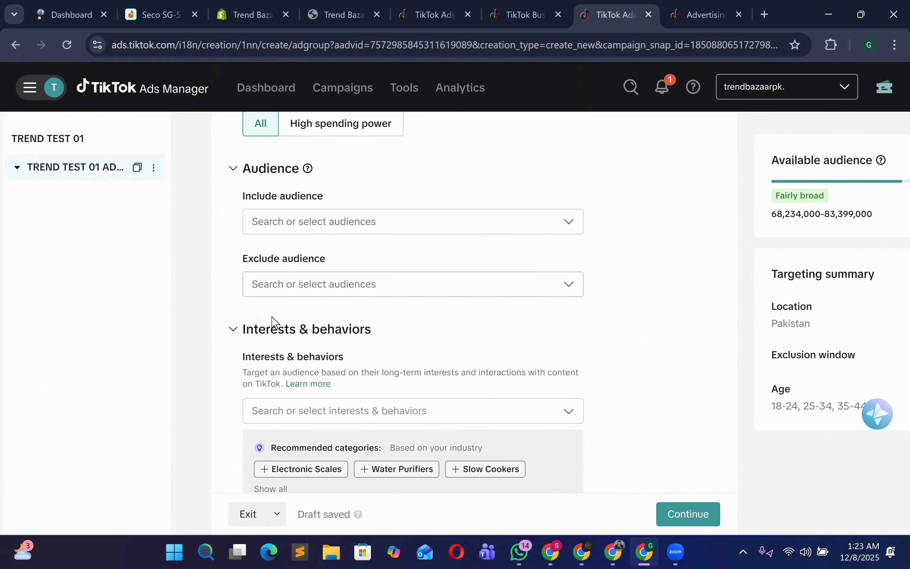
scroll(373, 266, down, 2)
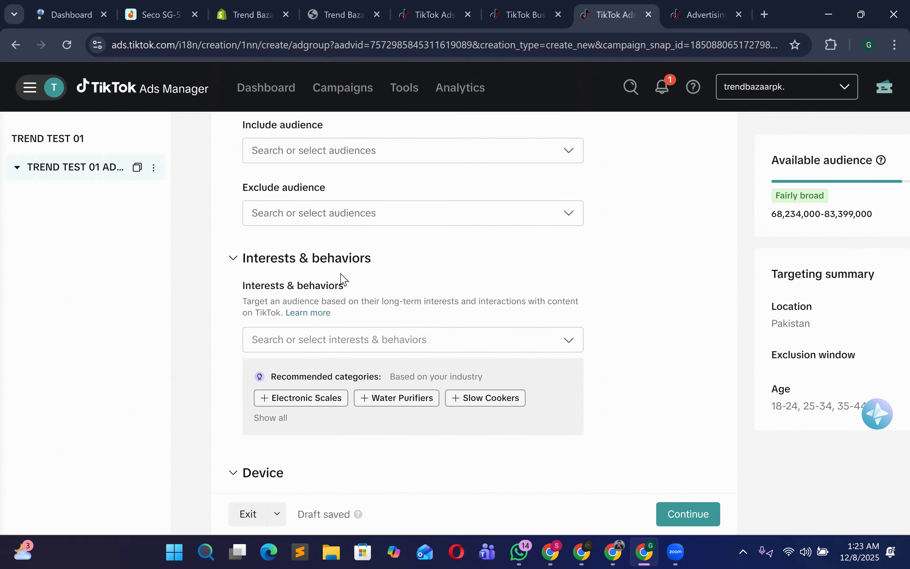
scroll(341, 280, up, 2)
scroll(334, 298, down, 4)
Step: Open the interests and behaviors list, glance at the Trend Bazaar storefront, and return to the ad group
click(309, 280)
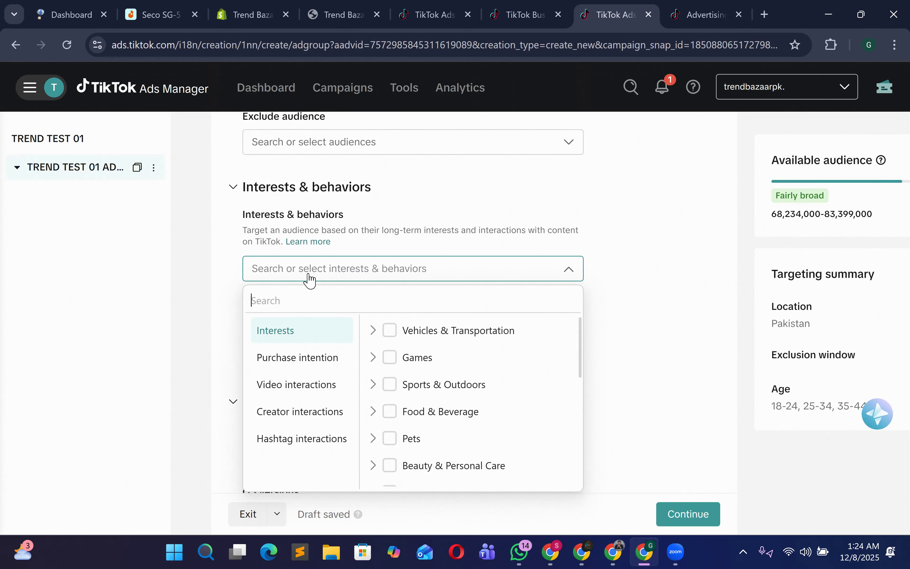
click(358, 25)
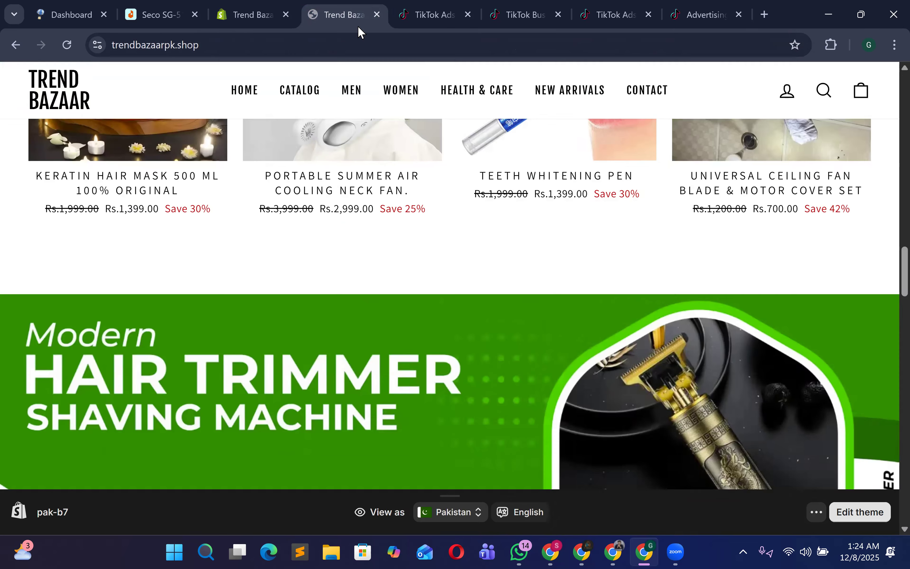
ctrl+click(614, 14)
ctrl+click(696, 12)
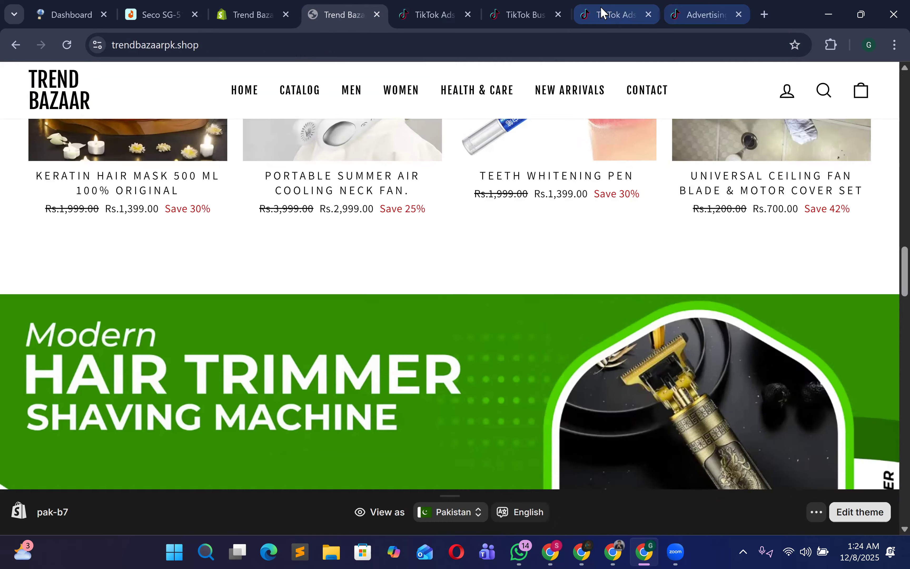
click(603, 13)
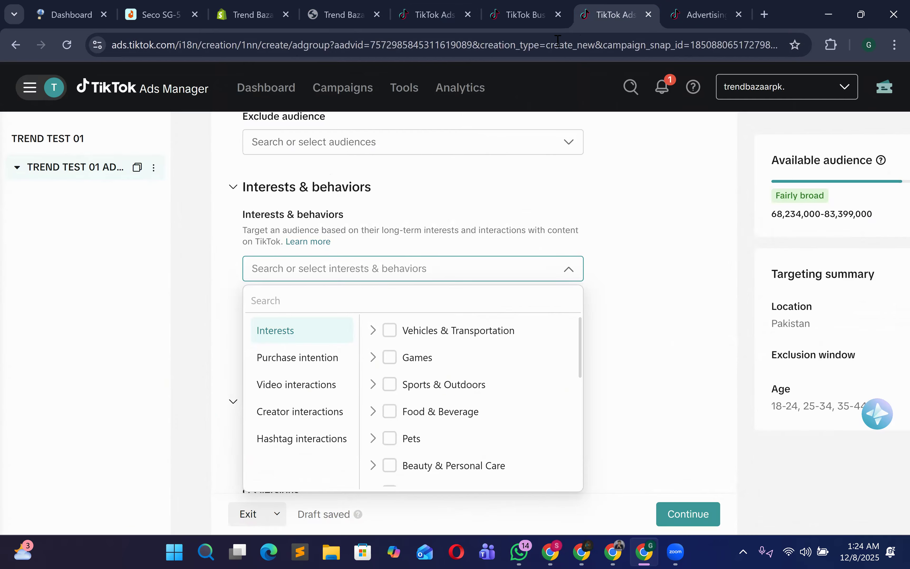
Step: Search Google for ChatGPT in a new browser tab and open the ChatGPT site
click(760, 14)
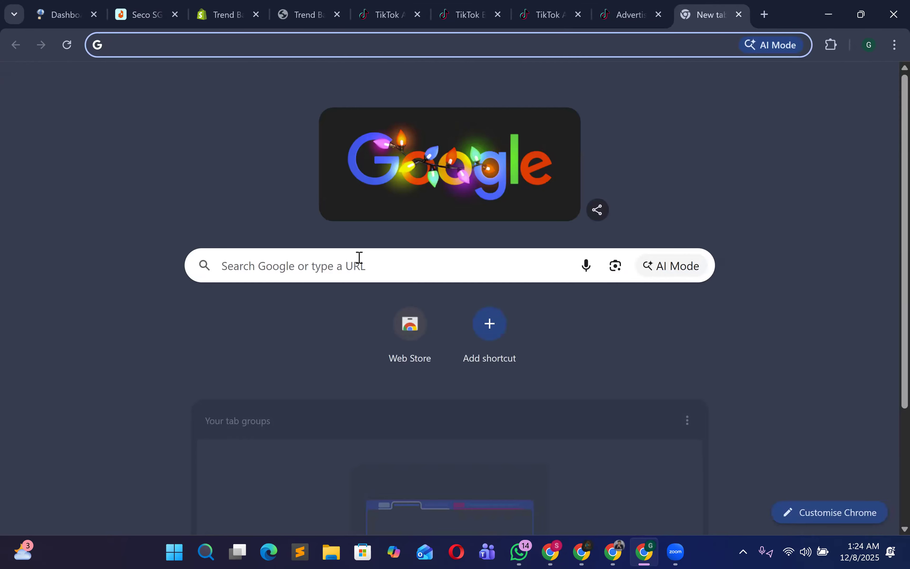
text(CHATGPT)
key(Return)
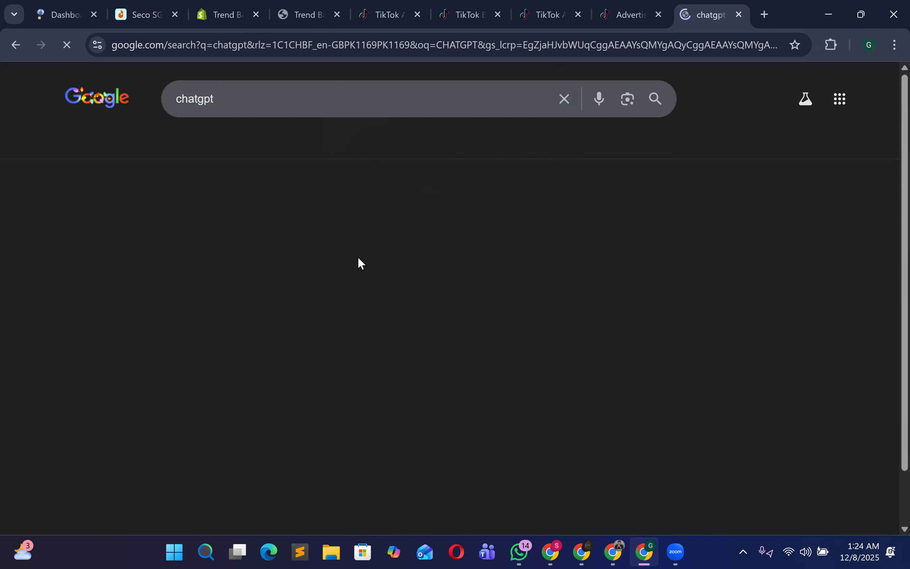
click(98, 411)
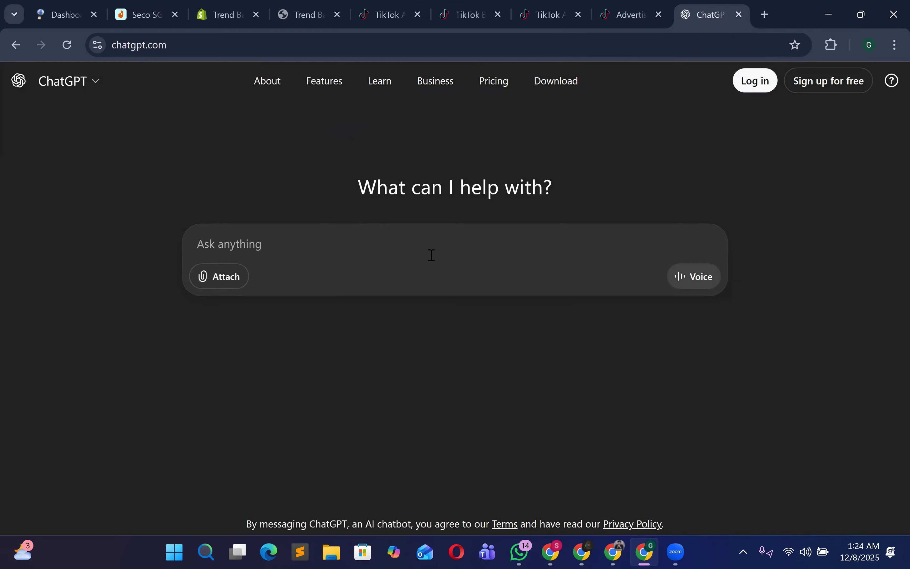
Step: Ask ChatGPT "GIVE ME MOST IMPORTANT 2 INTEREST FOR SPECIFIC PRODUCT, PRODUCT IS SPEEDY COOPER KITHEN PRODUCT & ADD DESIGN IN TIKTOK ADS MANAGER"
text(GIVE ME )
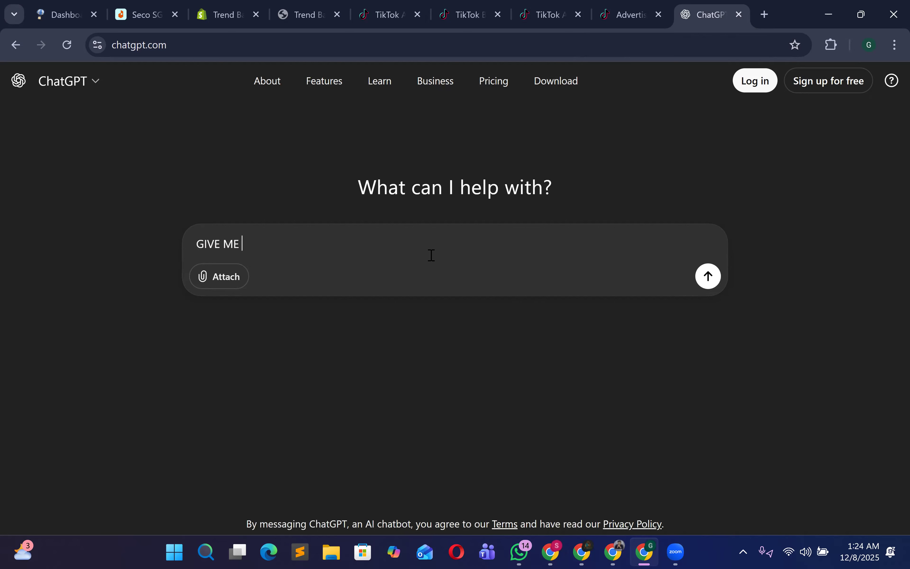
text(MOT IMPORTANT)
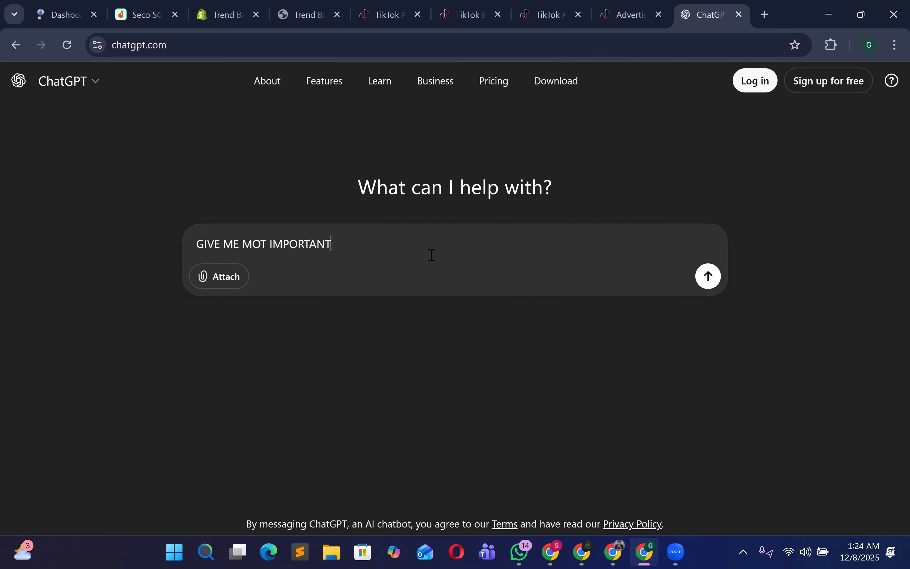
text( 2 INTEREST)
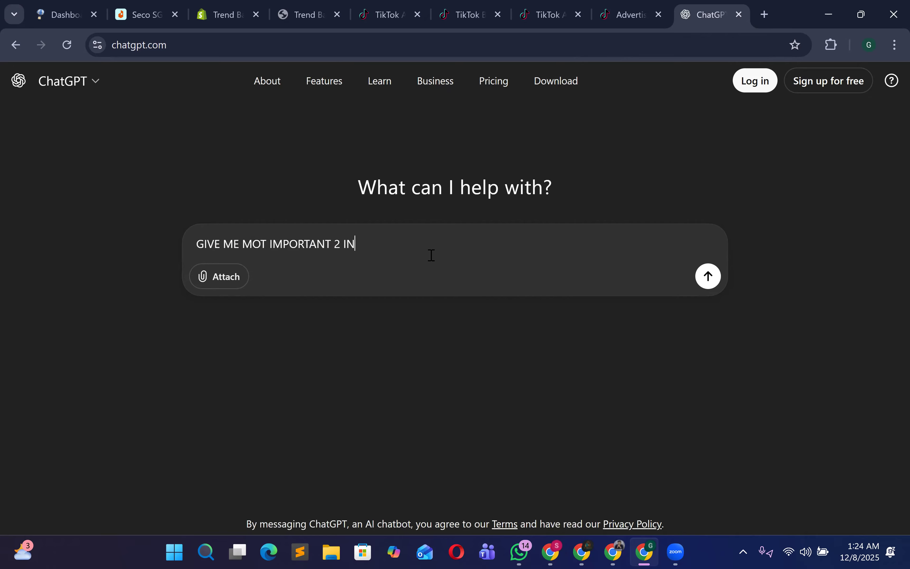
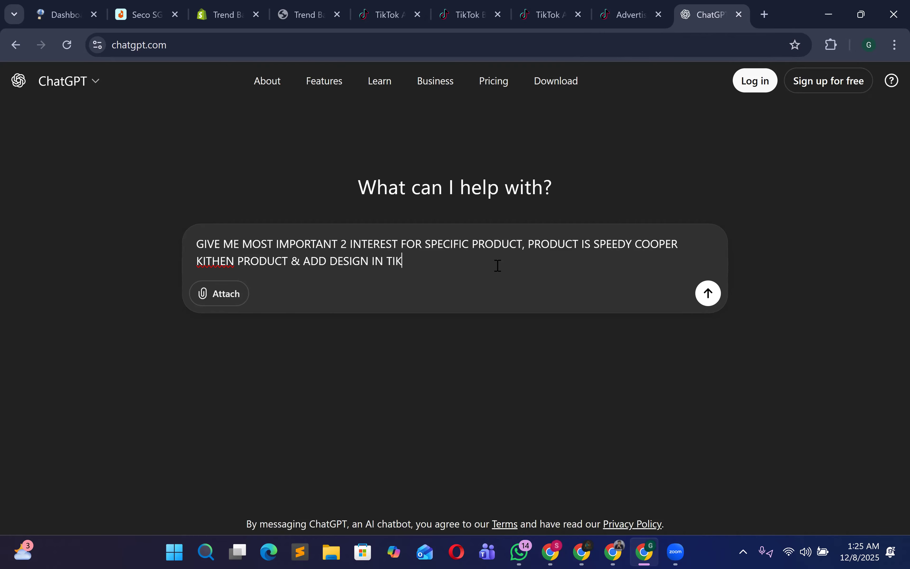
text(ADS MANAGER)
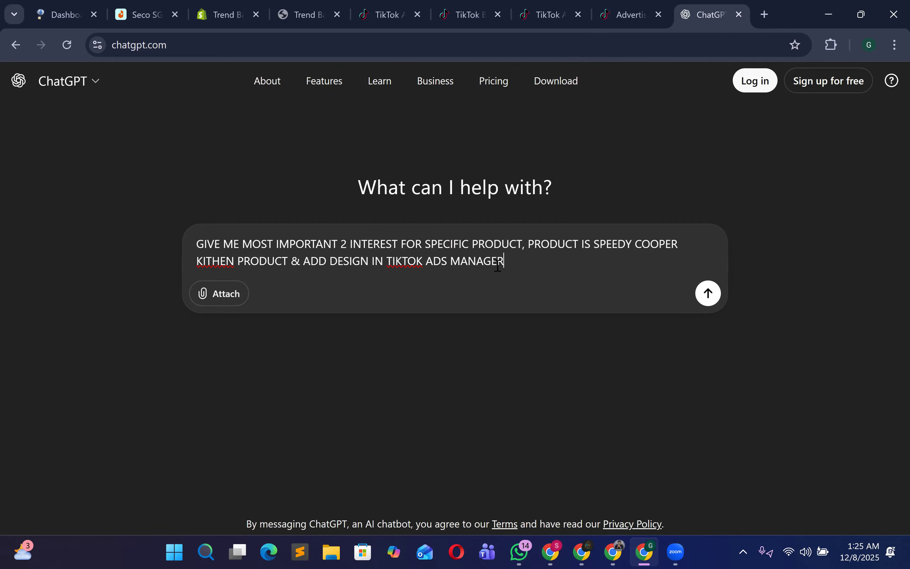
key(Return)
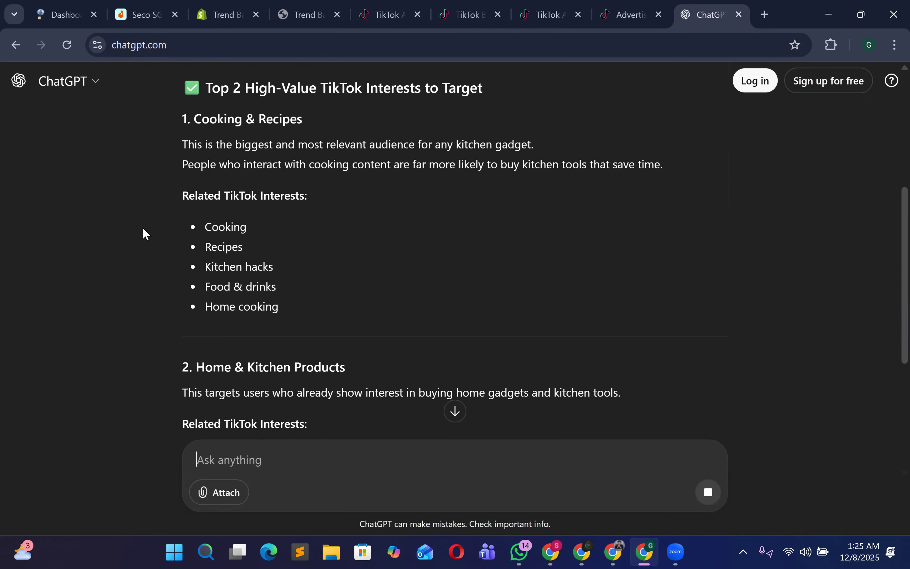
Step: Read the related TikTok interests ChatGPT suggests under Cooking & Recipes, and switch back to the ad group in TikTok Ads Manager
drag(151, 220, 291, 322)
click(299, 318)
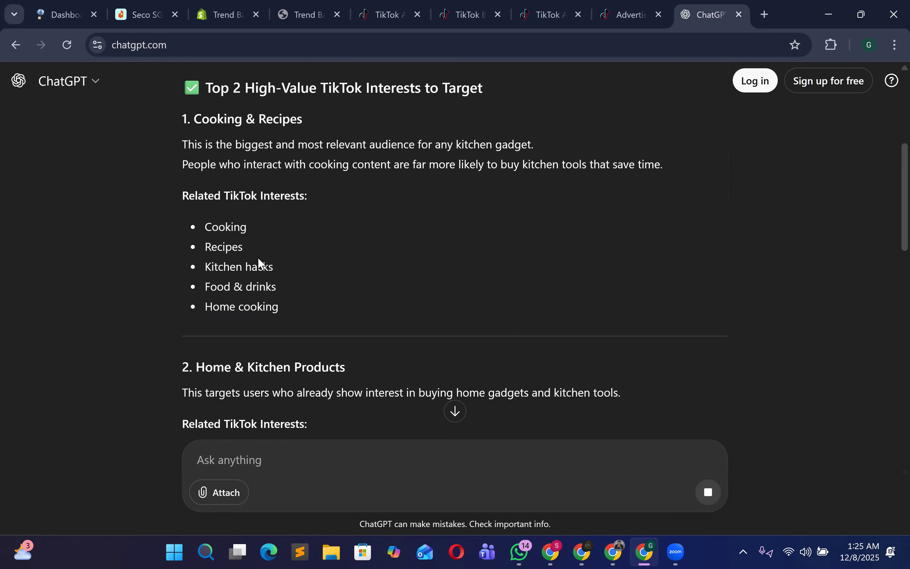
double_click(247, 229)
drag(205, 255, 262, 264)
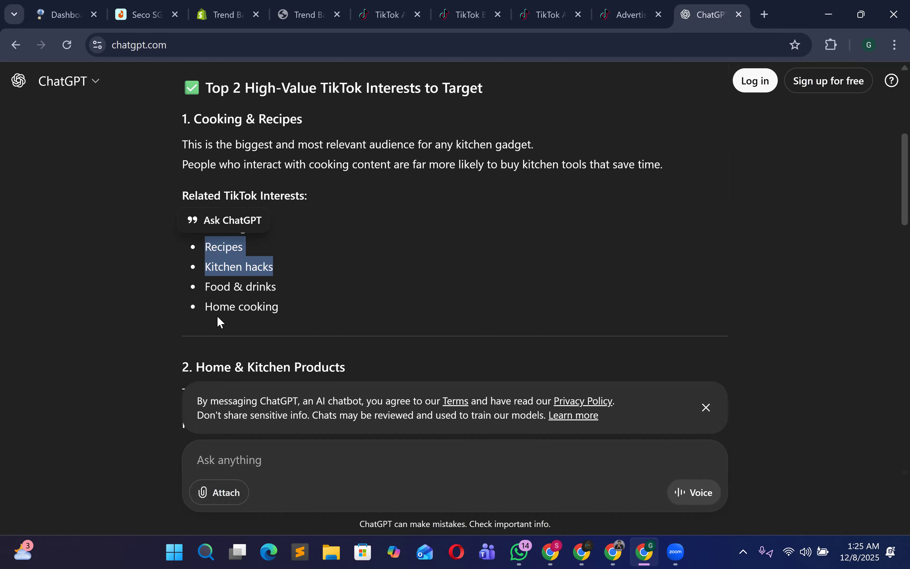
drag(201, 319, 266, 319)
click(331, 282)
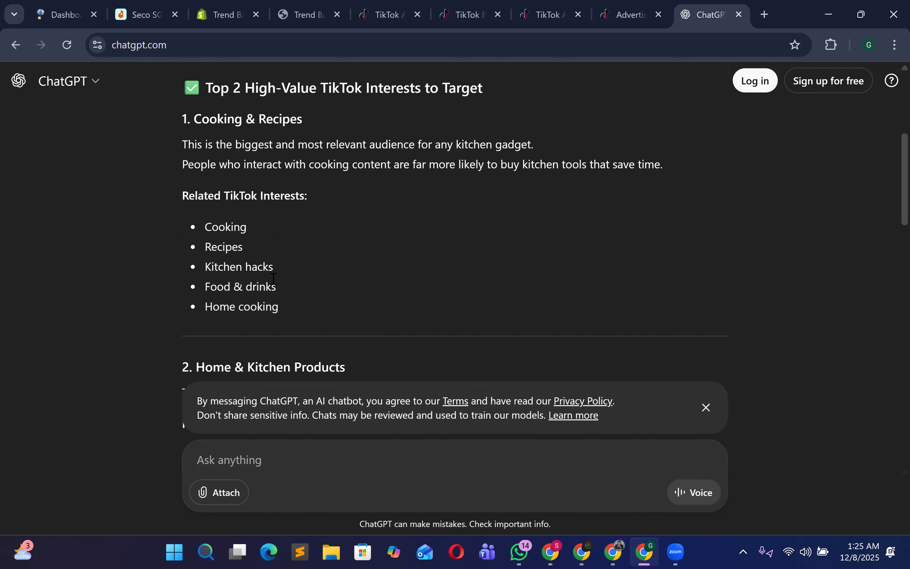
click(627, 11)
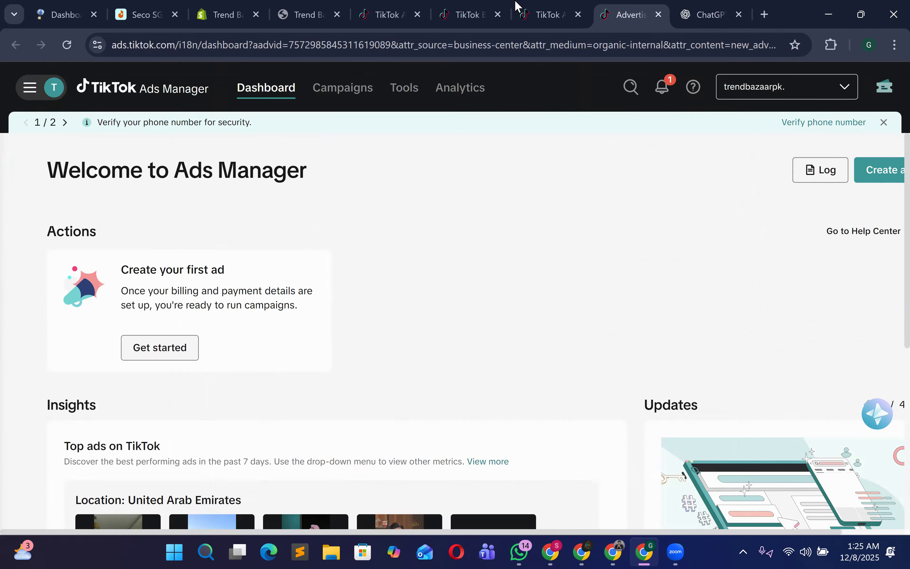
click(549, 11)
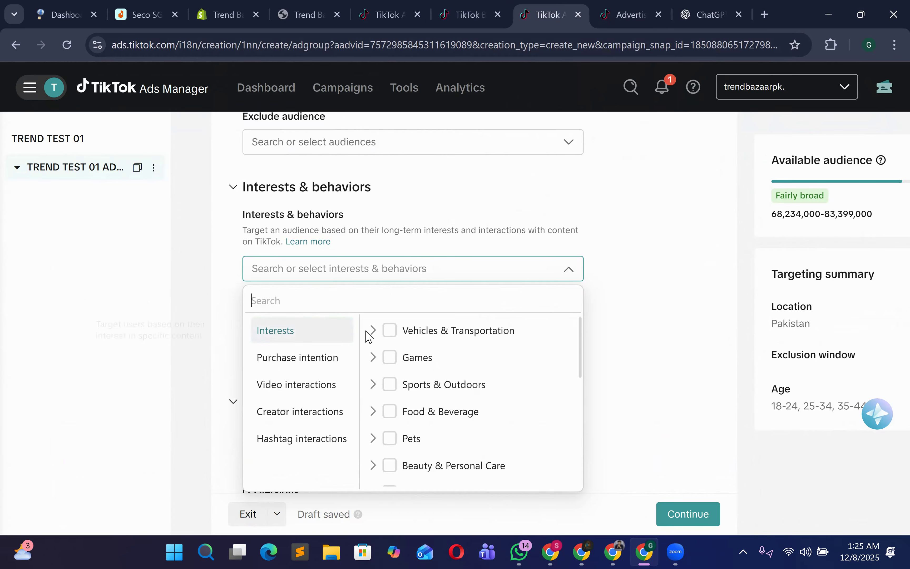
Step: Add the whole Household Products category to the ad group's interests and look over its selected subcategories
scroll(394, 391, down, 5)
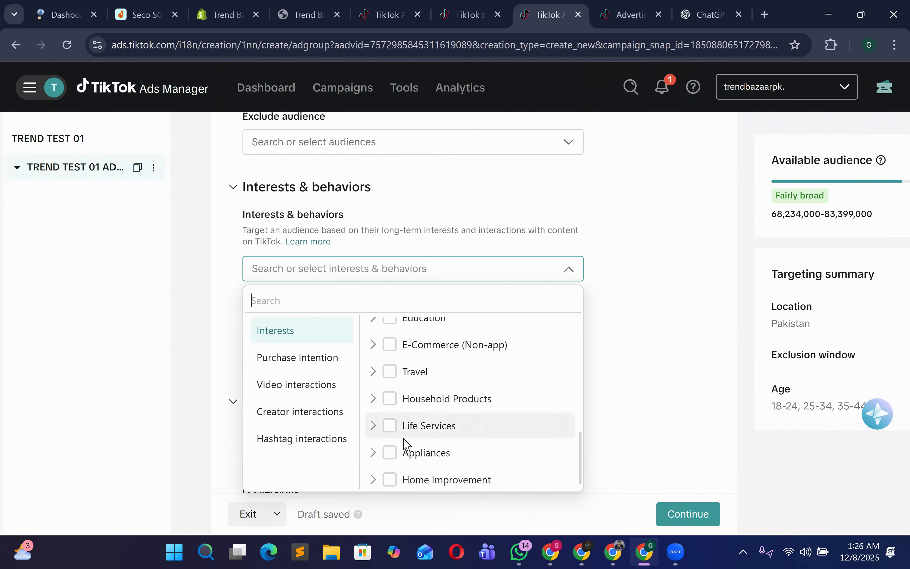
scroll(391, 453, down, 1)
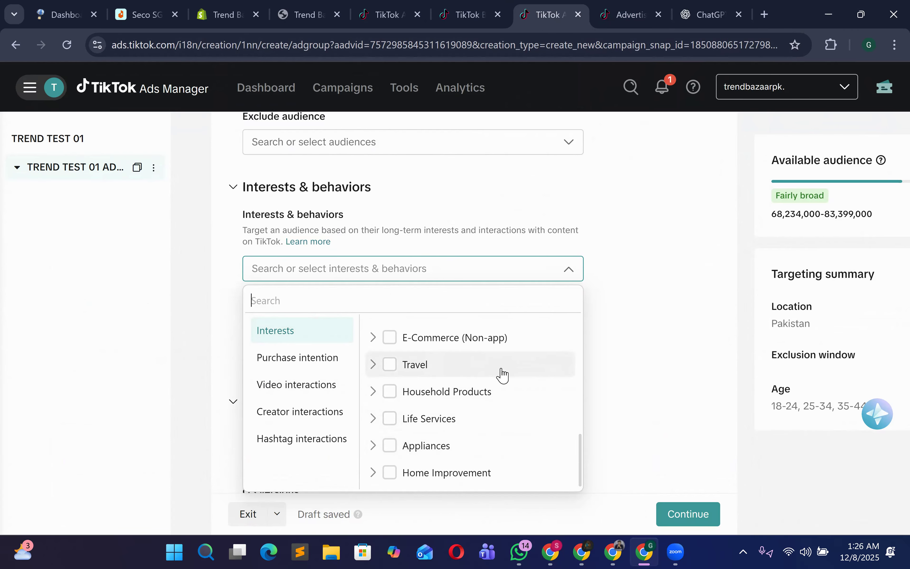
click(375, 398)
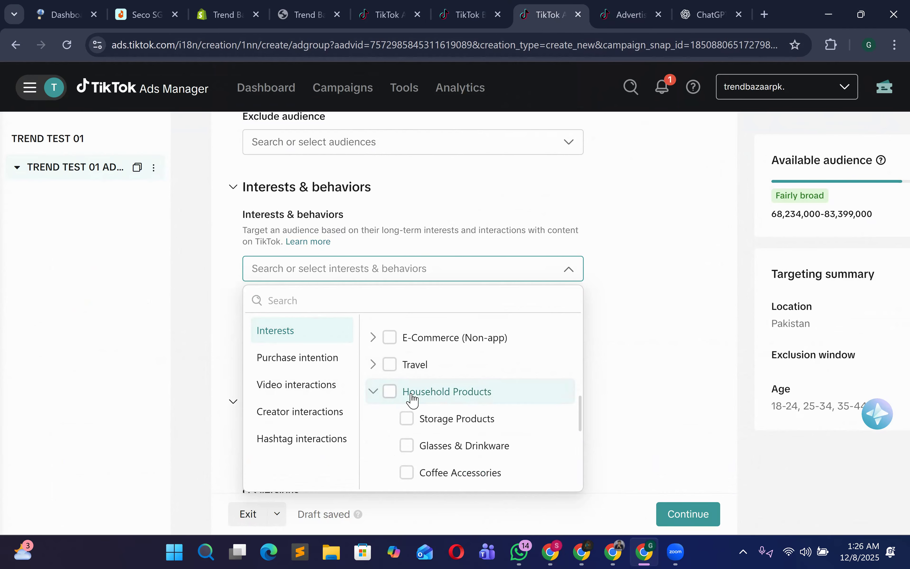
scroll(442, 390, down, 2)
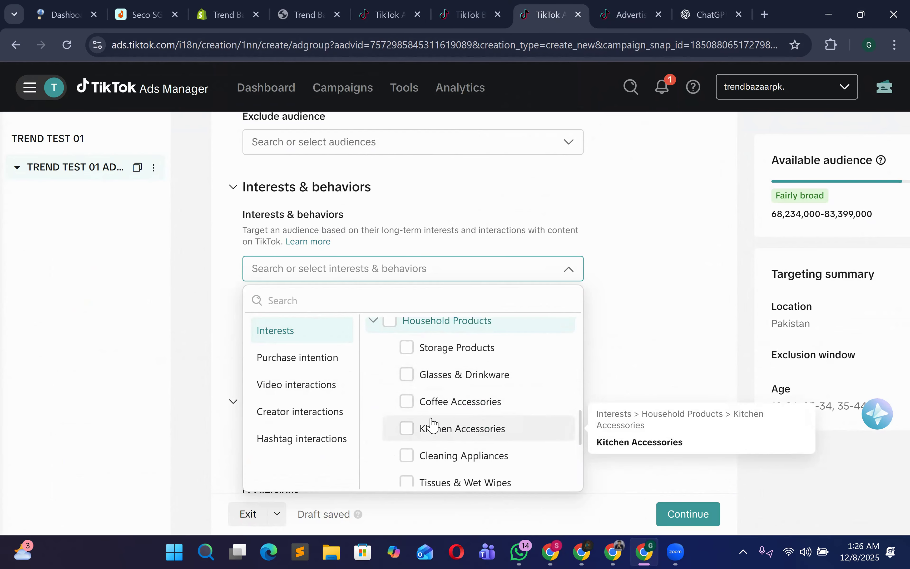
click(390, 321)
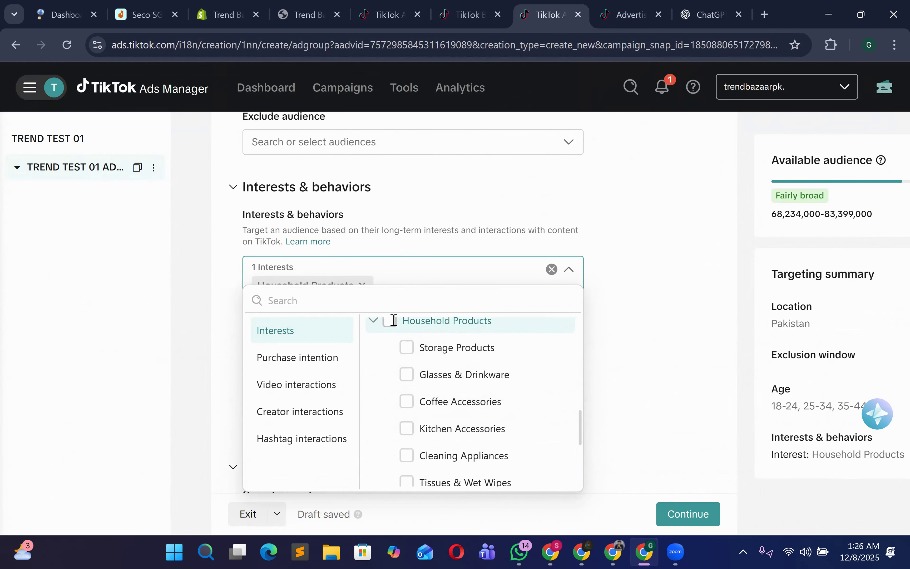
scroll(472, 436, down, 4)
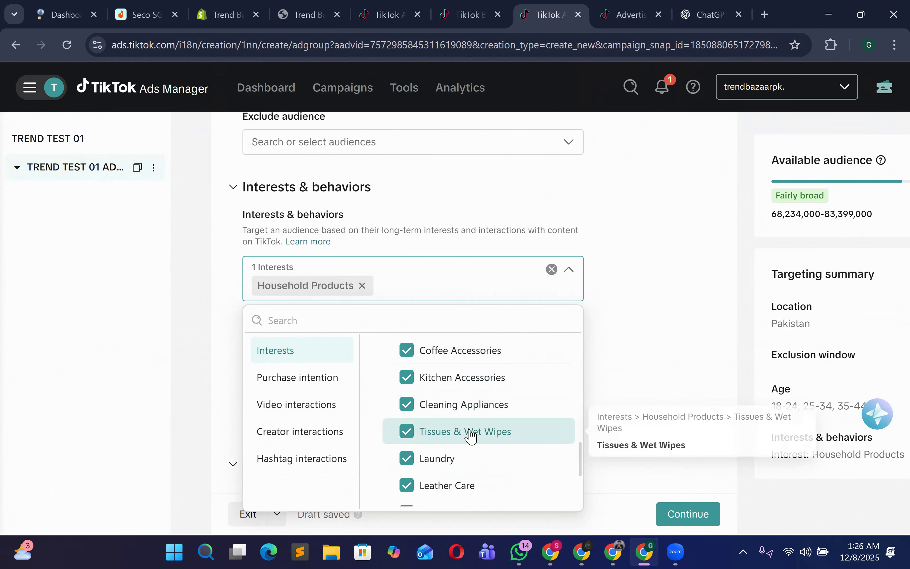
scroll(384, 377, up, 10)
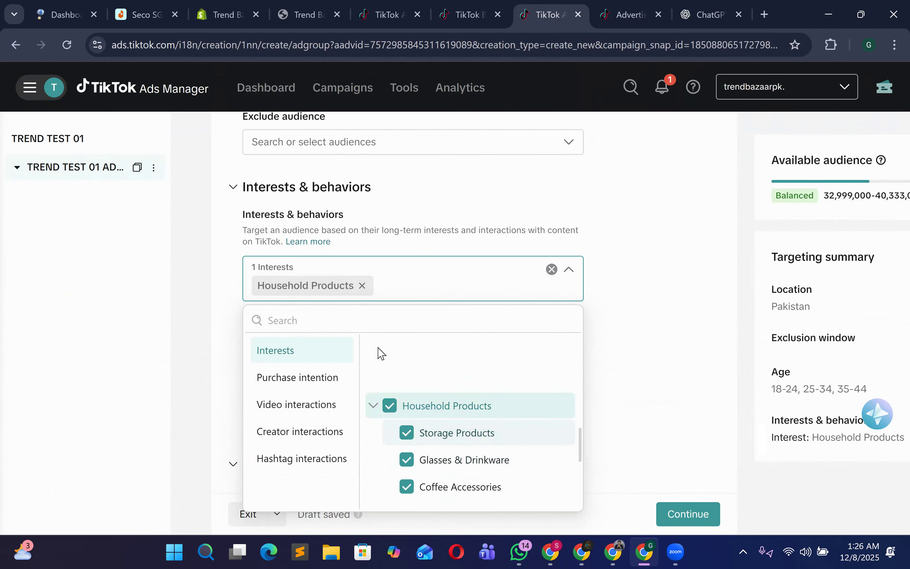
Step: Collapse the Household Products category, close the interests list and check the ad group's estimated available audience
click(374, 477)
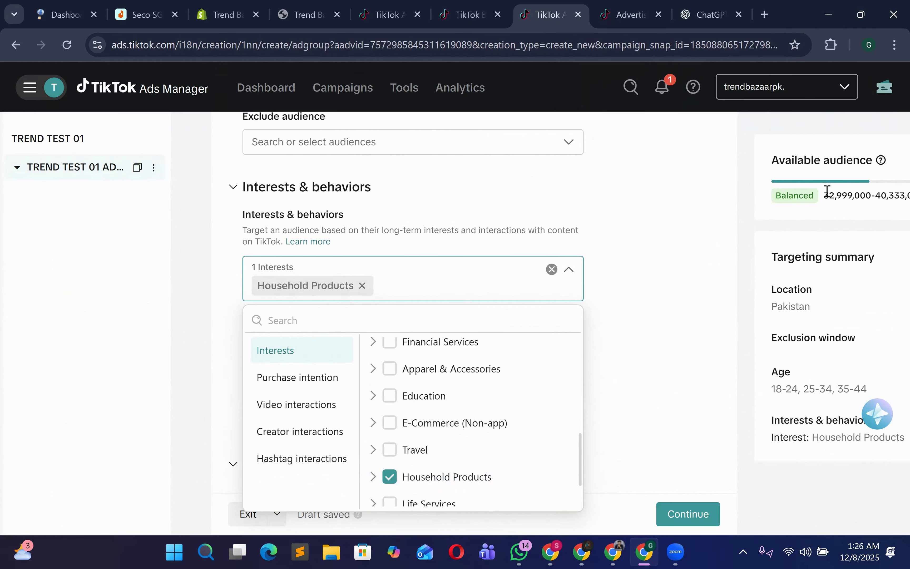
drag(827, 205, 893, 198)
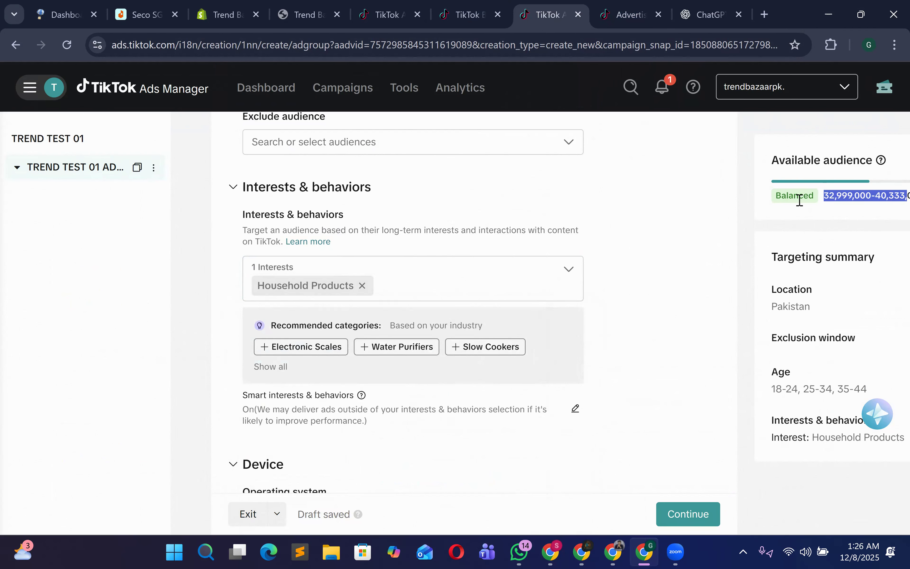
click(808, 212)
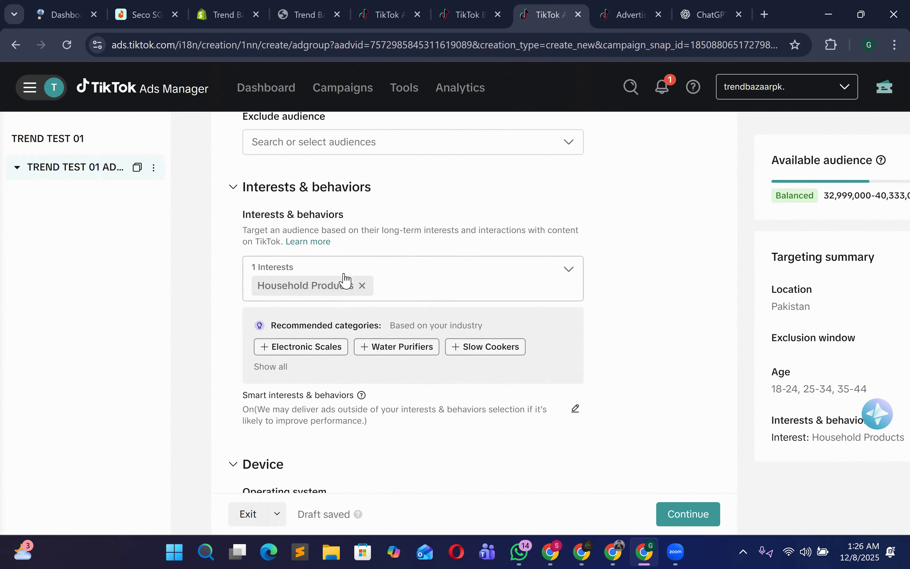
drag(827, 197, 891, 196)
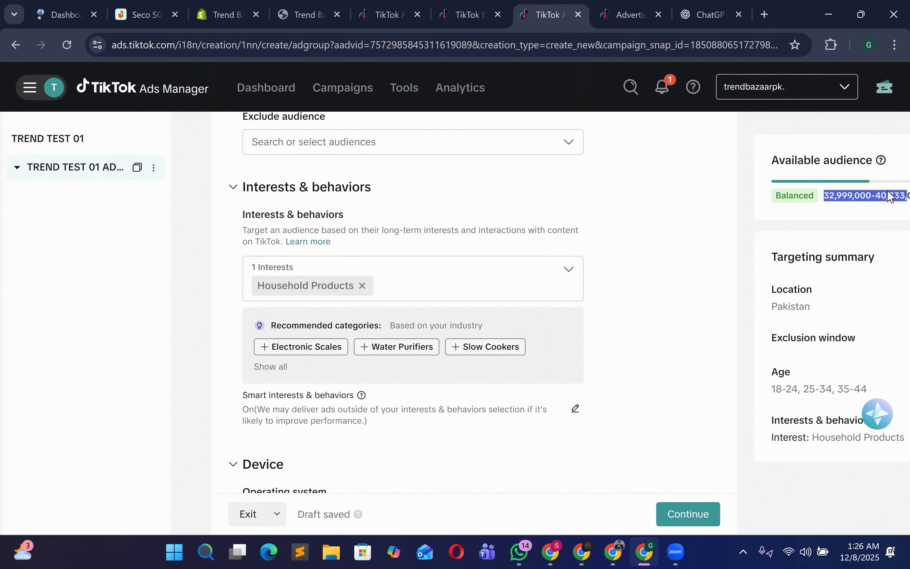
Step: Try adding the Vehicles & Transportation category to the interests, deselect it again and close the interests list
click(441, 273)
click(390, 351)
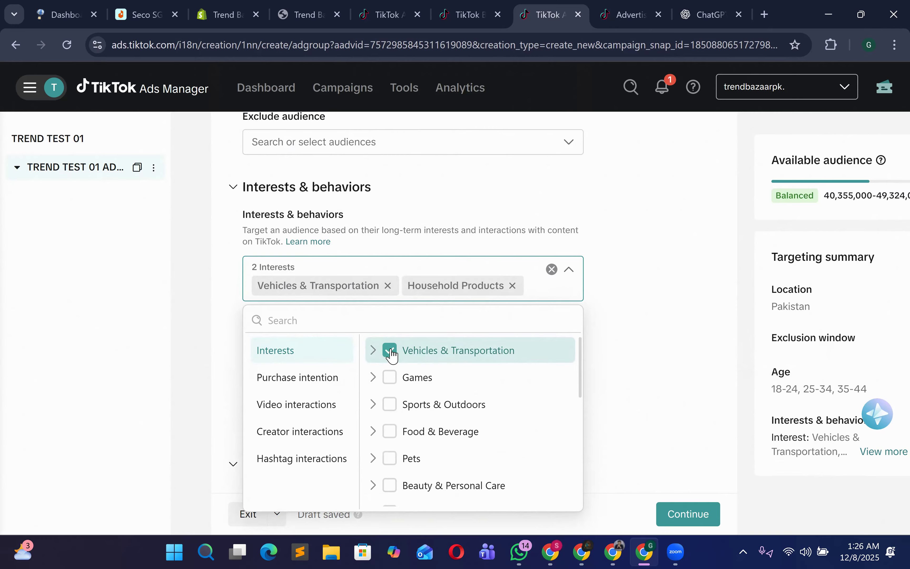
click(390, 351)
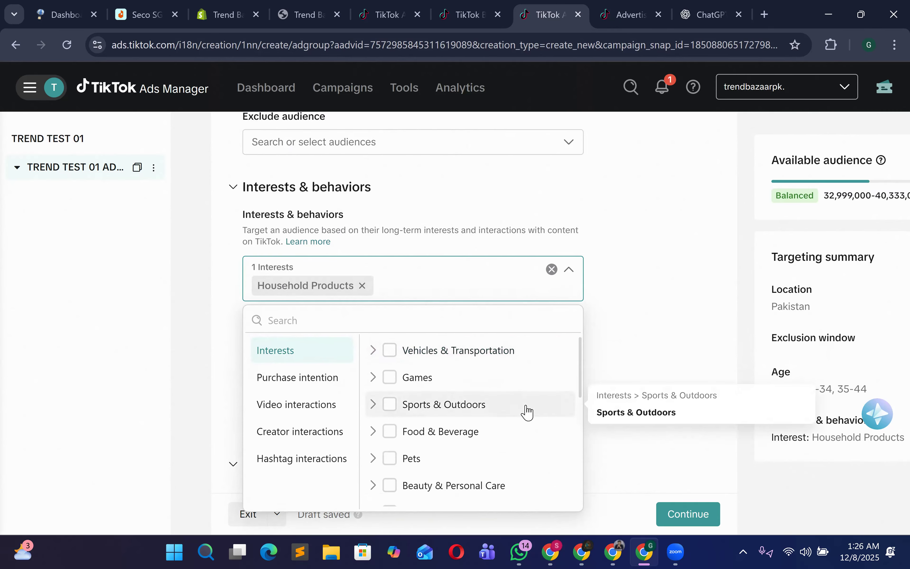
scroll(527, 412, down, 5)
scroll(527, 412, down, 4)
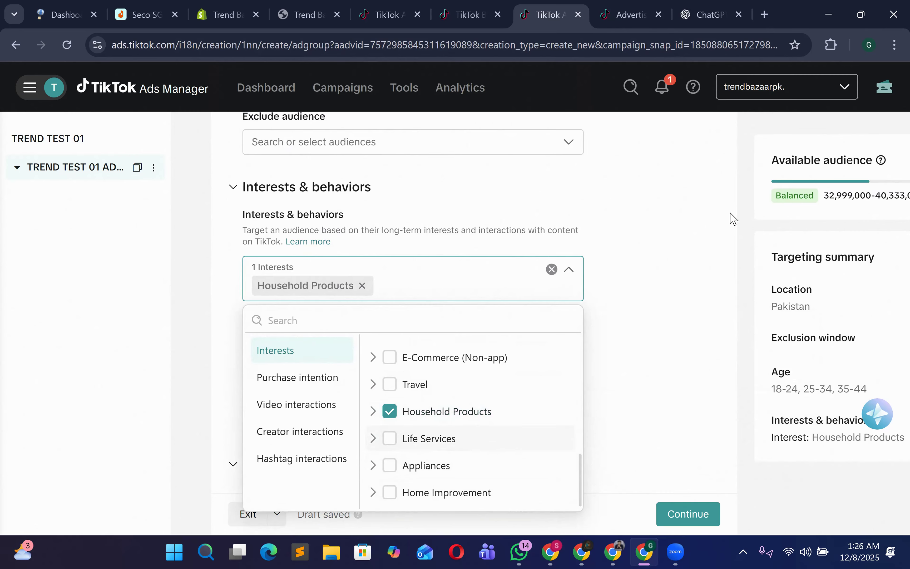
click(683, 229)
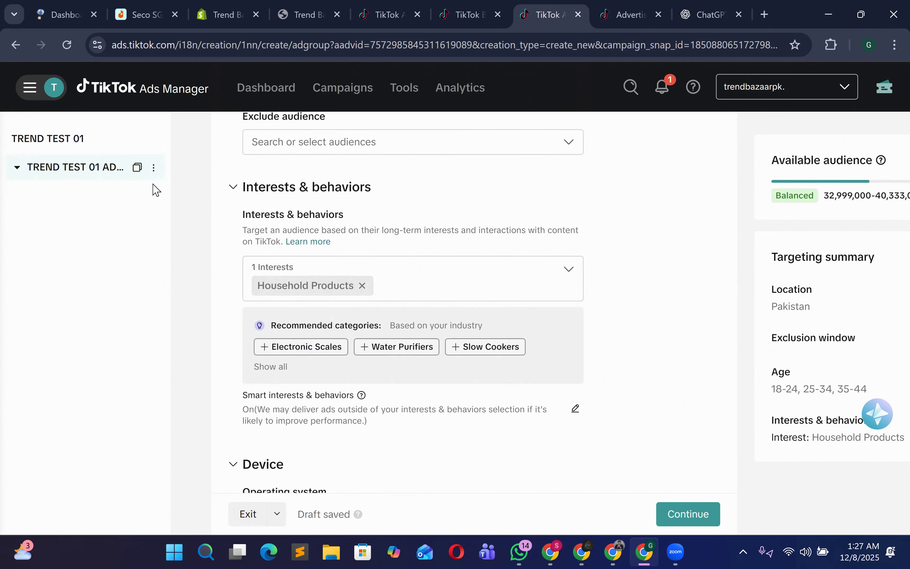
click(152, 170)
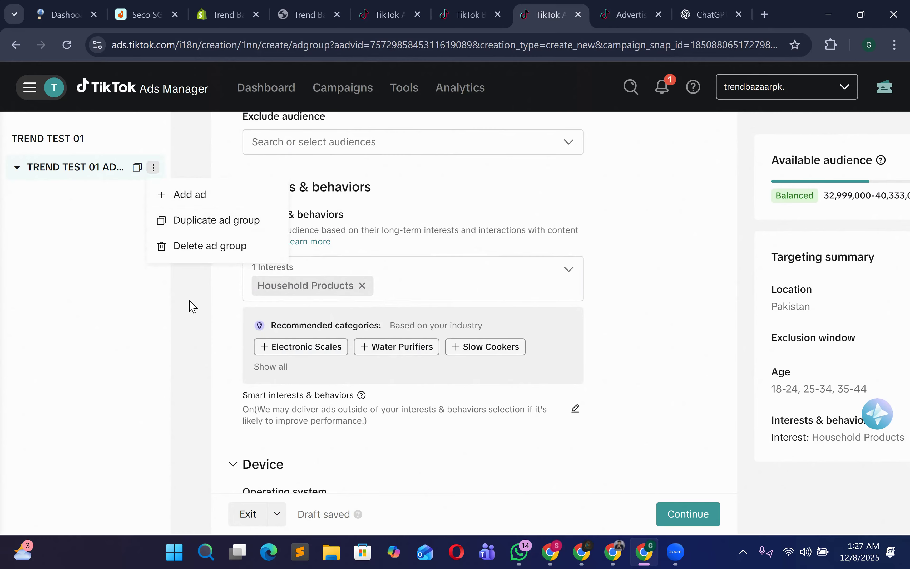
click(400, 297)
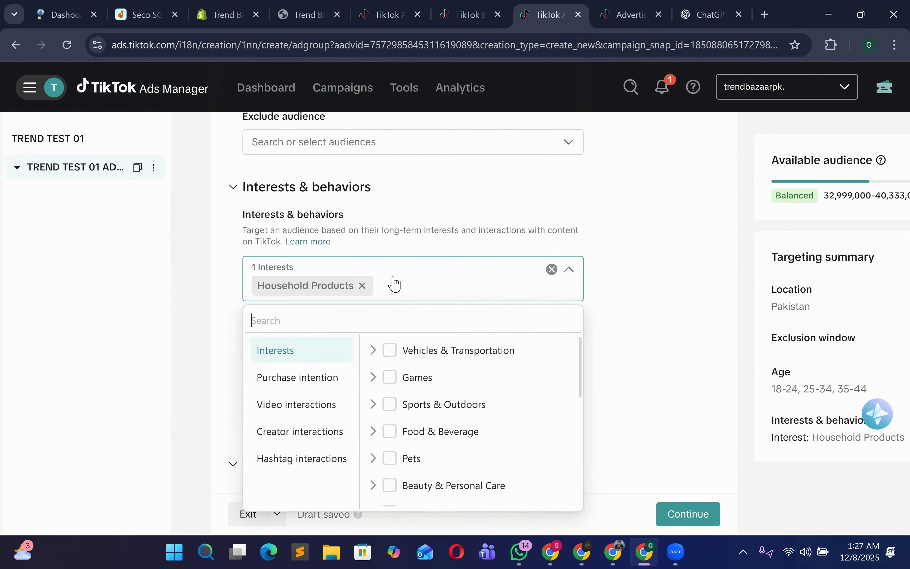
click(390, 282)
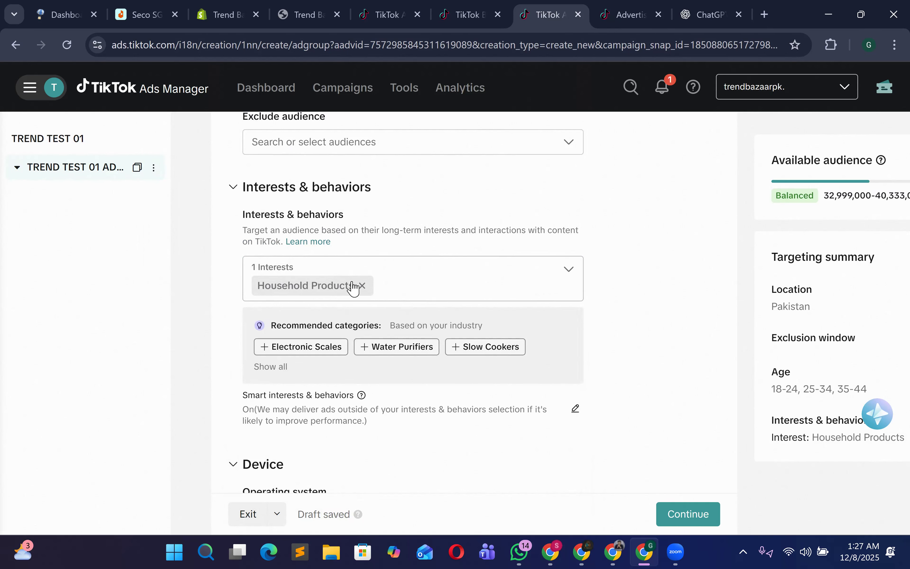
Step: Review the ad group's device, demographics, audience and interest targeting settings down to the Budget and schedule section
scroll(376, 319, down, 2)
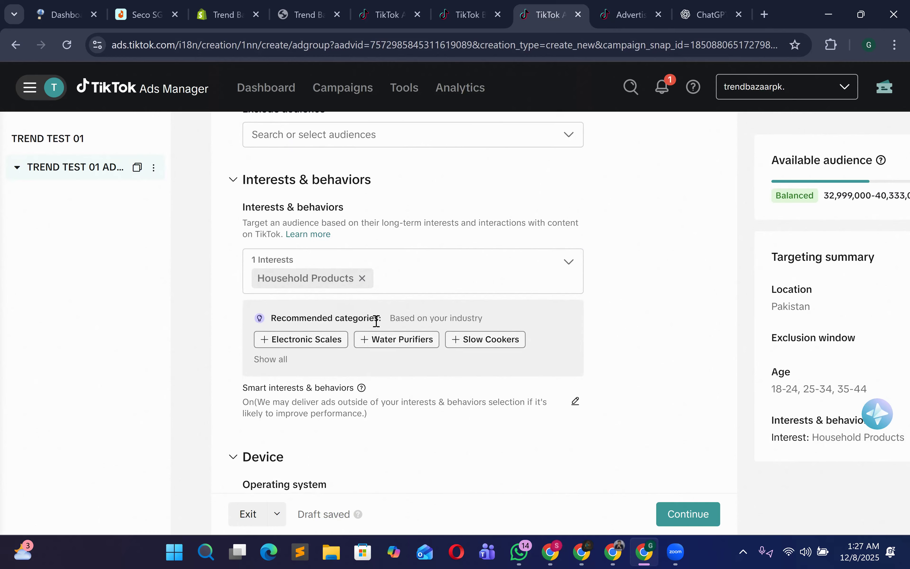
scroll(399, 338, down, 2)
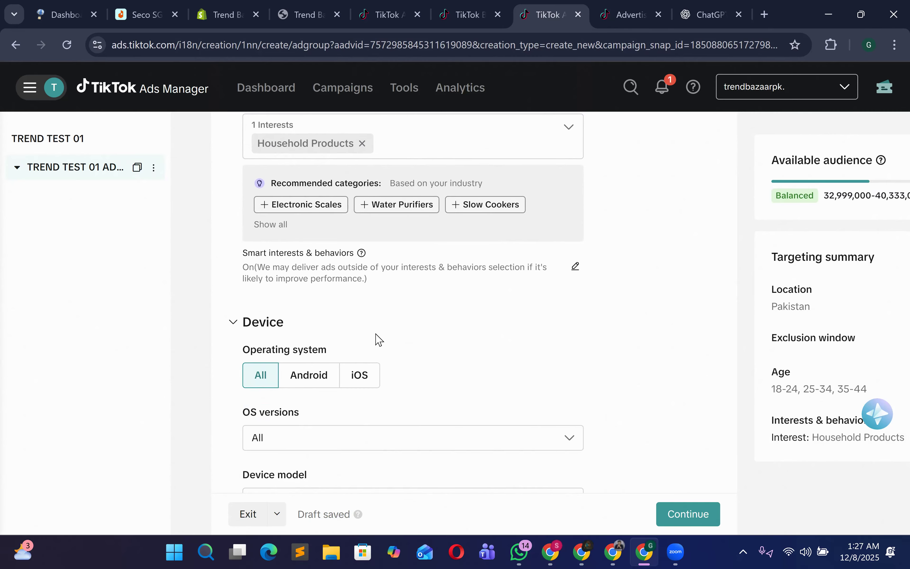
scroll(381, 336, down, 6)
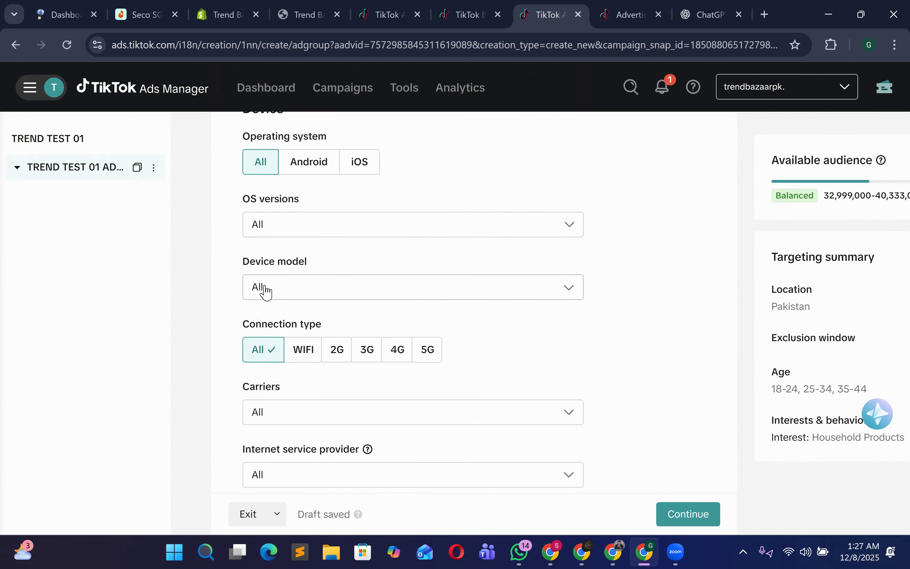
scroll(278, 358, down, 4)
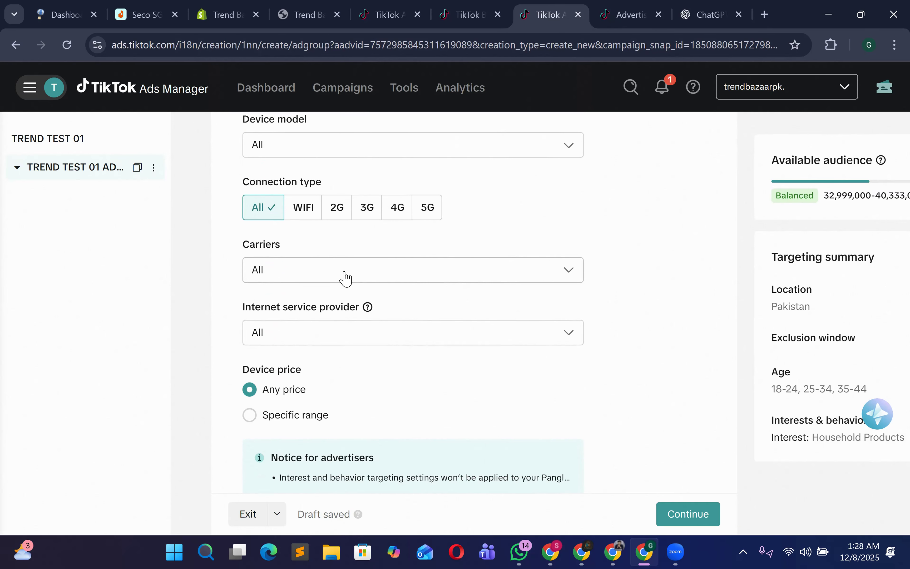
scroll(346, 278, up, 8)
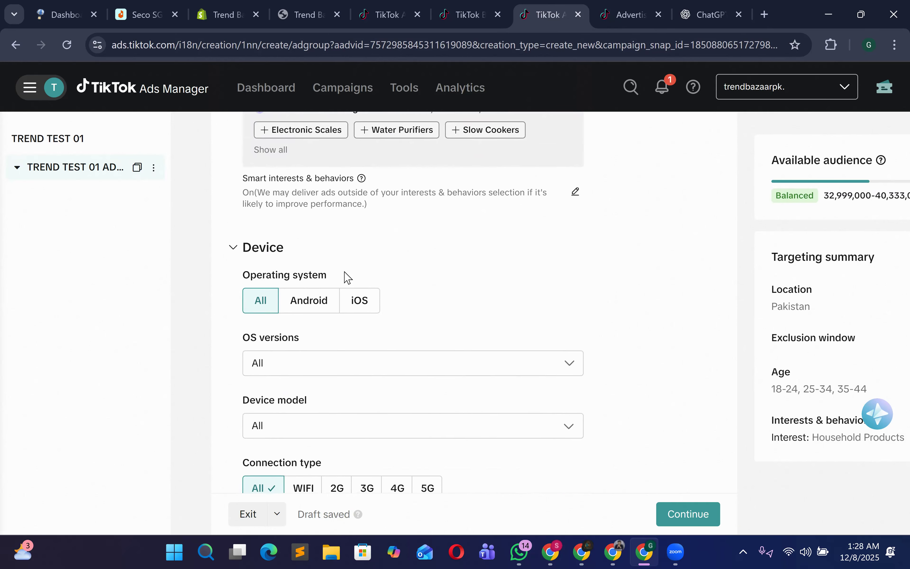
scroll(350, 279, up, 10)
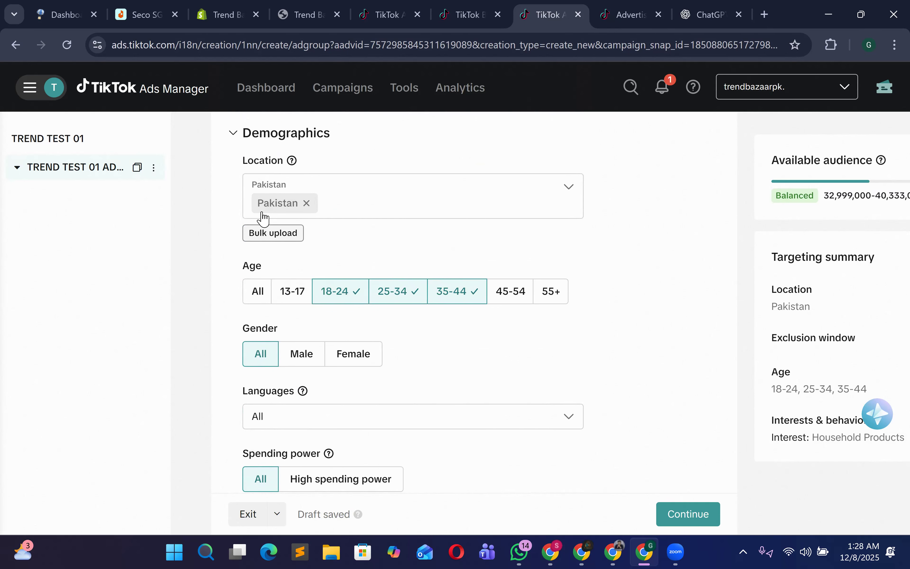
scroll(360, 303, down, 2)
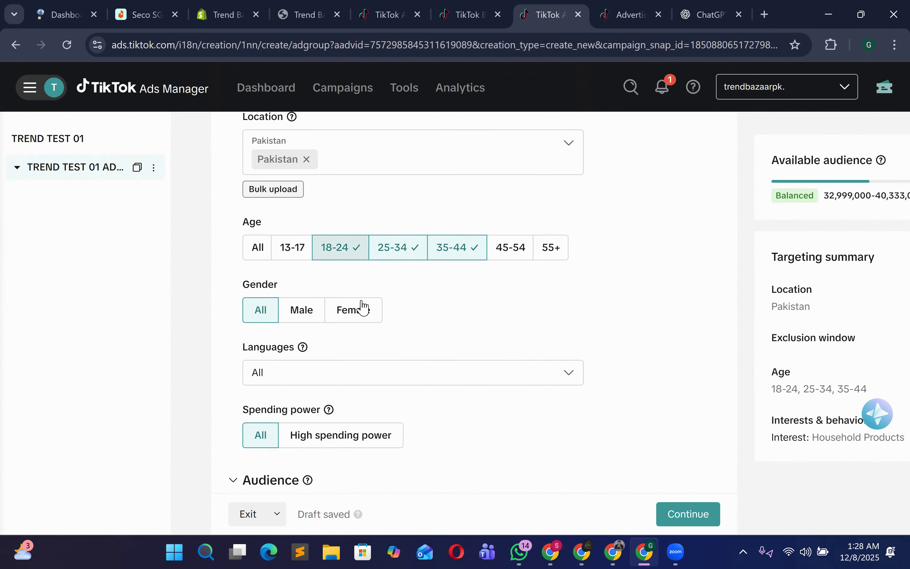
scroll(349, 339, down, 11)
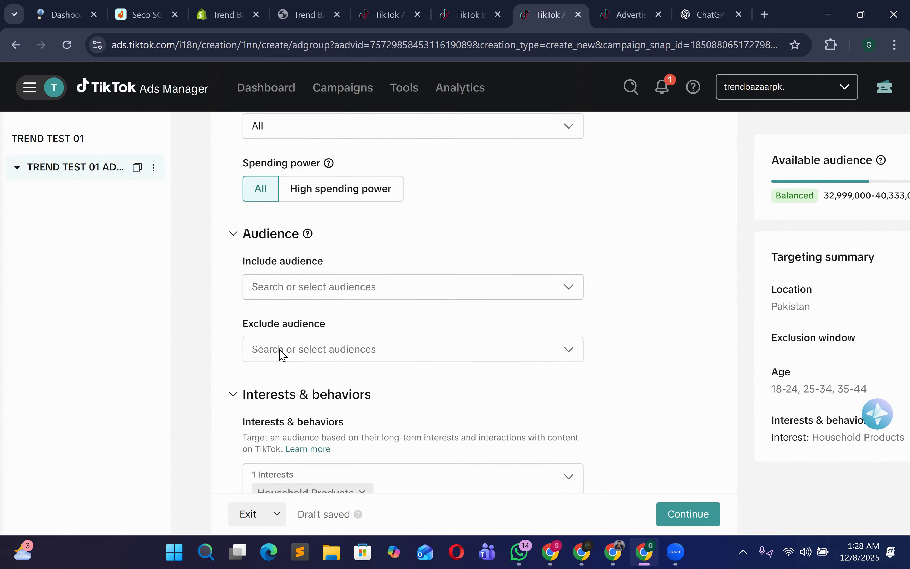
drag(222, 223, 371, 250)
click(371, 250)
scroll(376, 267, down, 2)
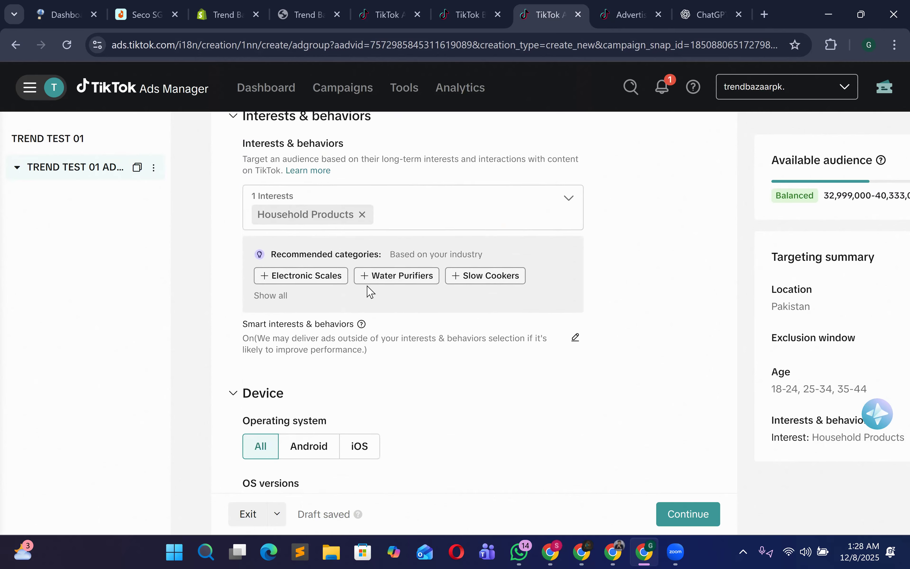
scroll(353, 298, down, 8)
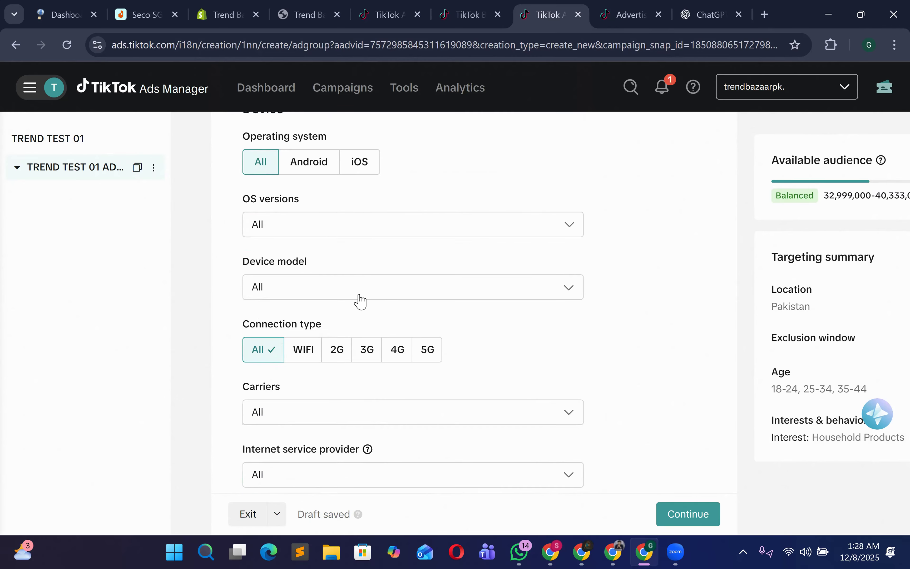
scroll(358, 298, down, 8)
scroll(360, 306, down, 5)
Step: Examine the ad group's budget amount and its budget type options, keeping the Daily type
click(371, 336)
drag(371, 336, 329, 334)
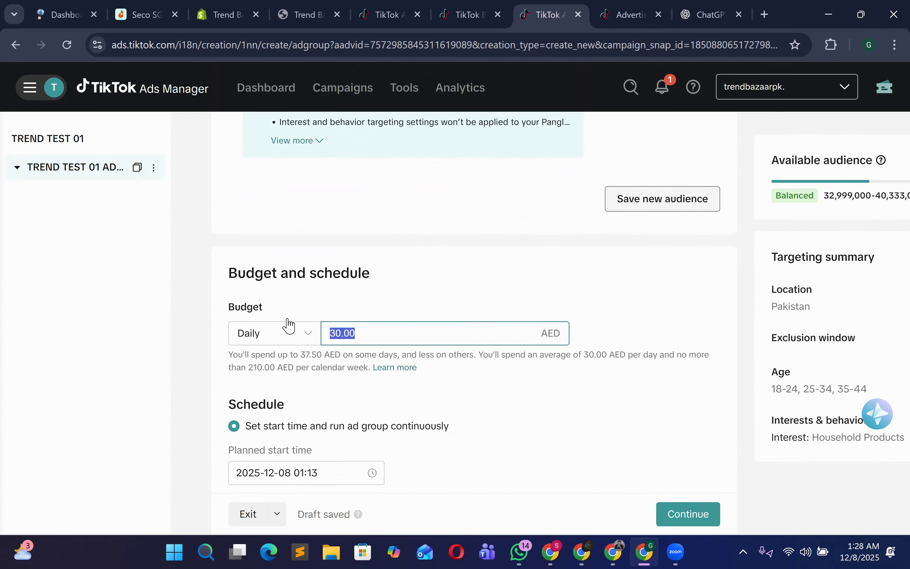
double_click(258, 309)
click(267, 310)
drag(267, 309, 183, 291)
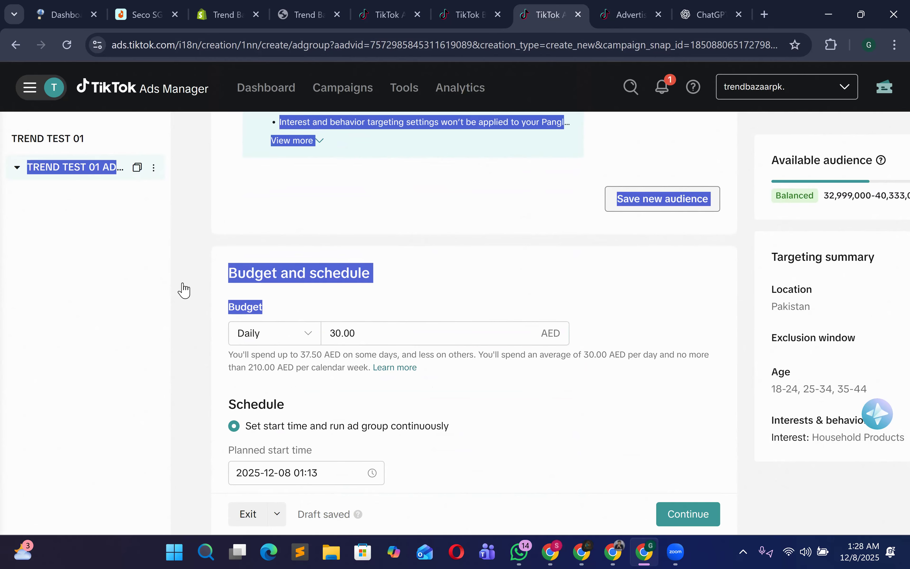
click(328, 316)
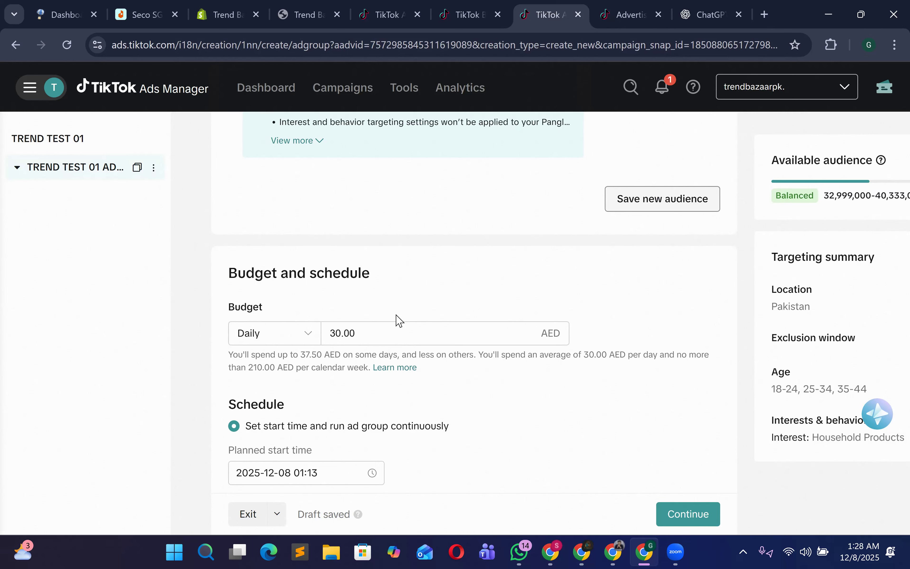
click(418, 330)
click(305, 340)
click(305, 340)
click(305, 340)
click(294, 360)
Step: Set the ad group's daily budget to 40 AED
drag(365, 335, 333, 343)
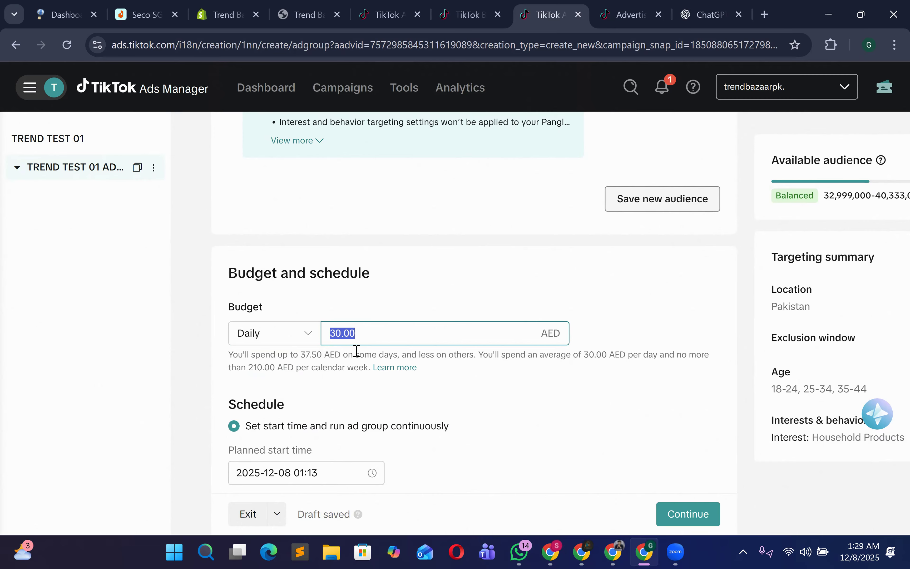
drag(367, 336, 319, 344)
text(40)
click(335, 305)
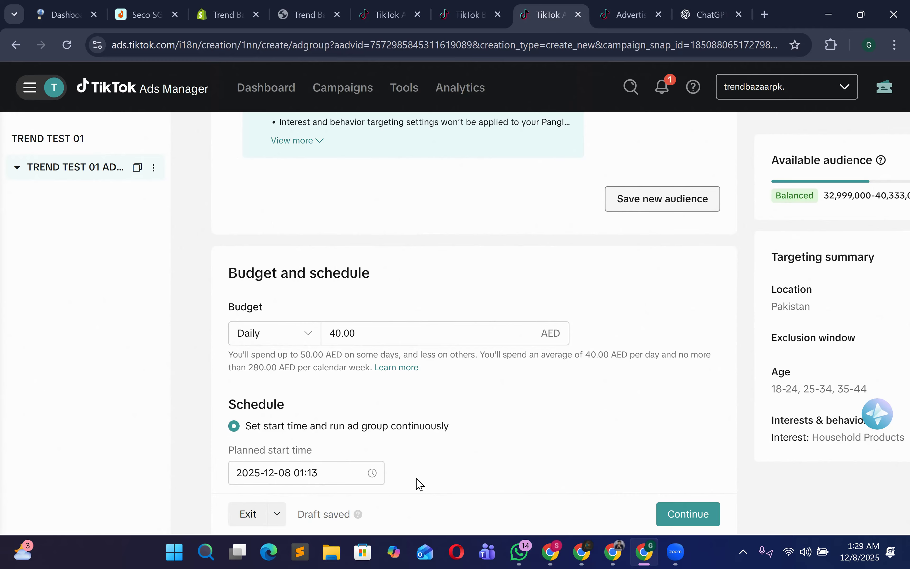
Step: Change the ad group's daily budget to 20 AED
click(729, 515)
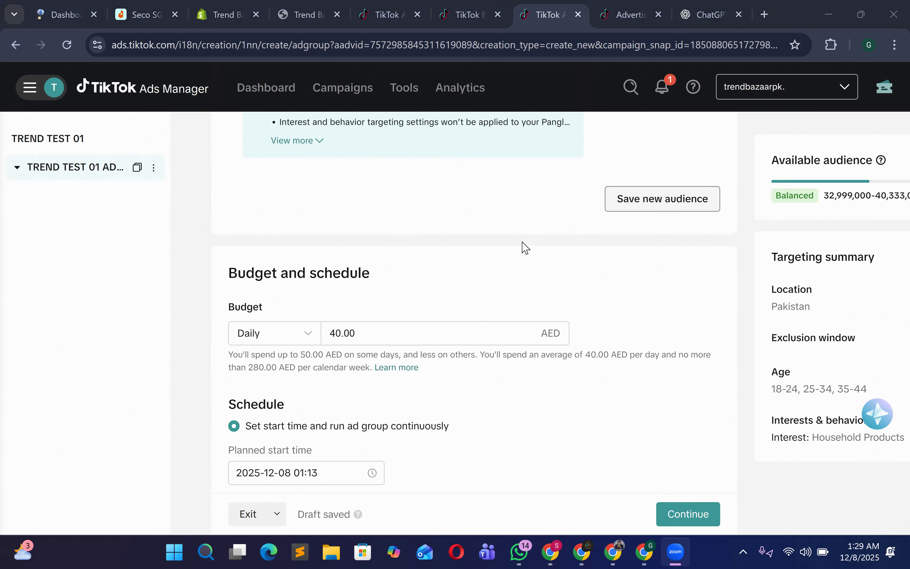
click(382, 333)
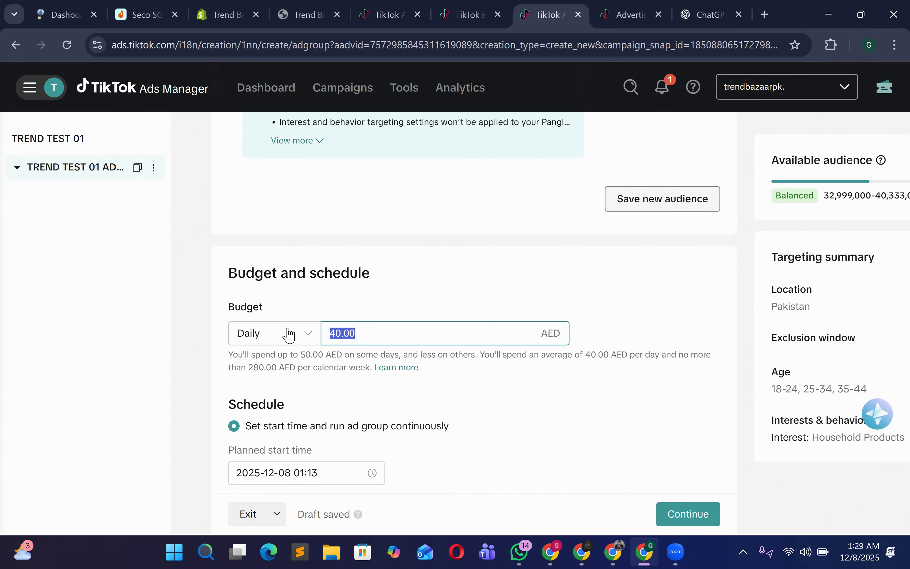
text(20)
click(326, 259)
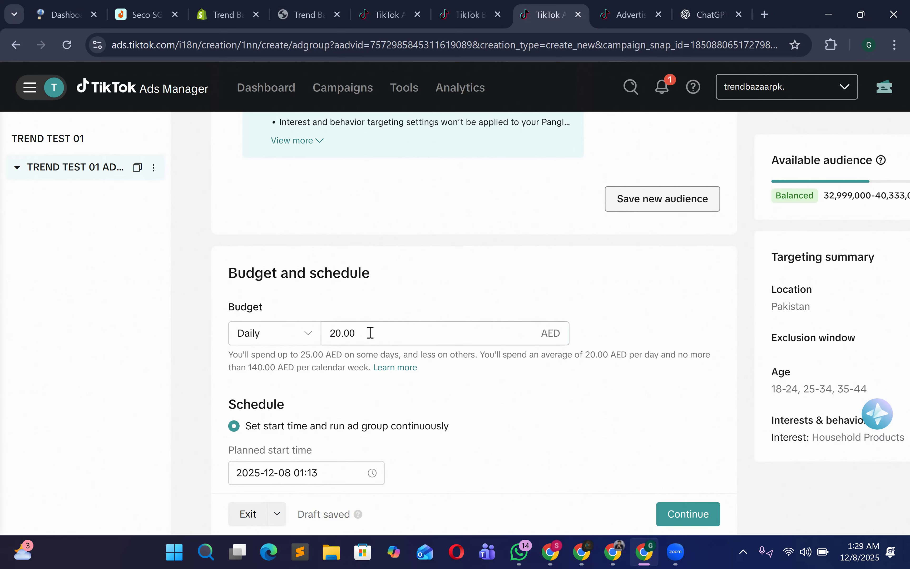
mouse_move(392, 278)
mouse_down()
mouse_move(256, 273)
mouse_move(223, 284)
mouse_move(378, 285)
mouse_up()
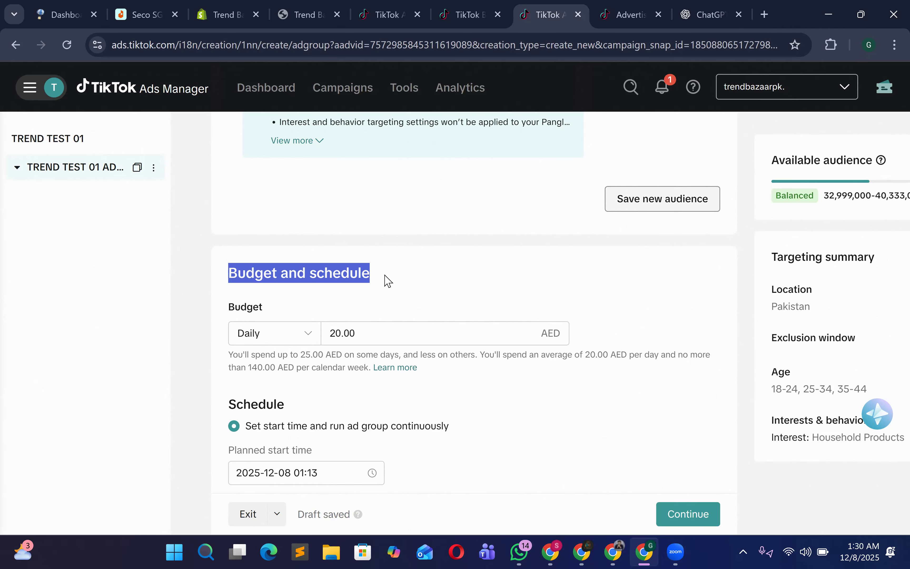
click(347, 331)
drag(356, 333, 333, 330)
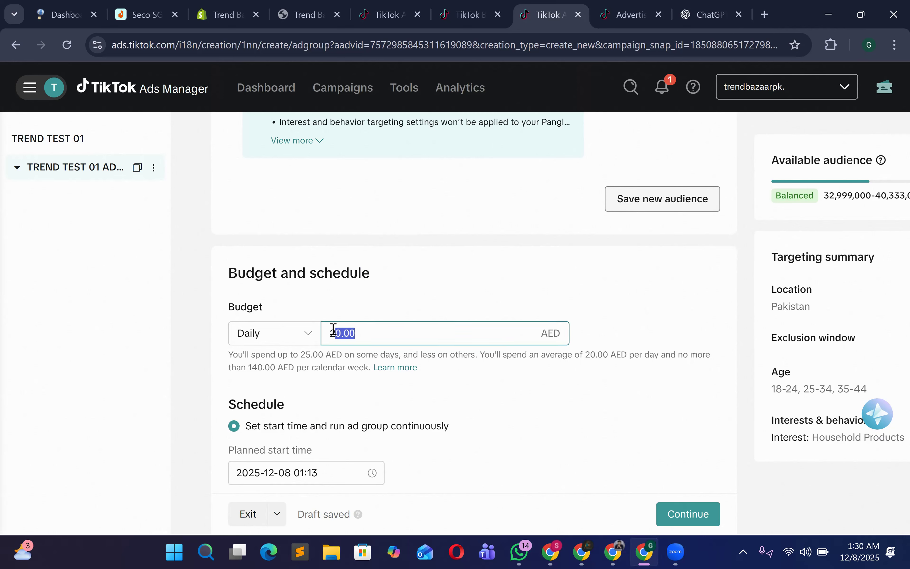
drag(380, 278, 203, 270)
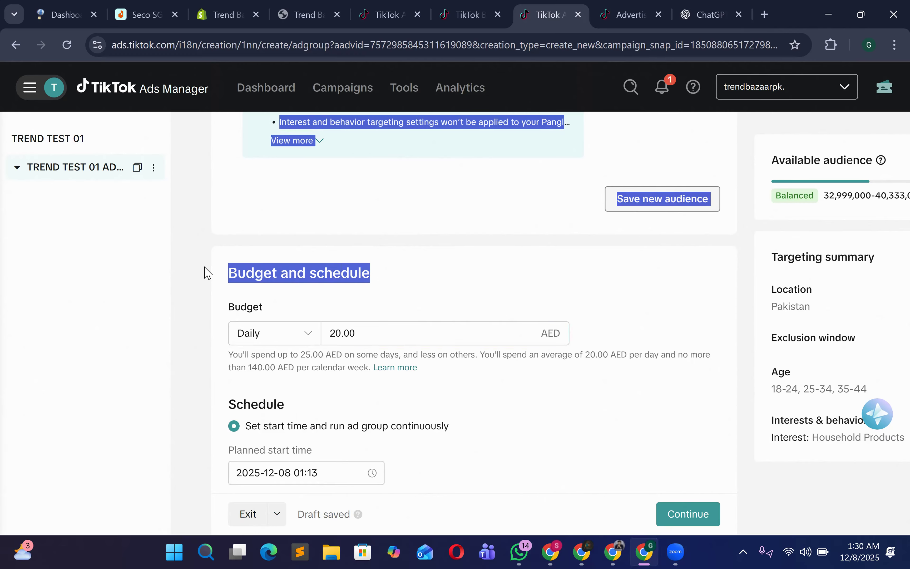
click(205, 268)
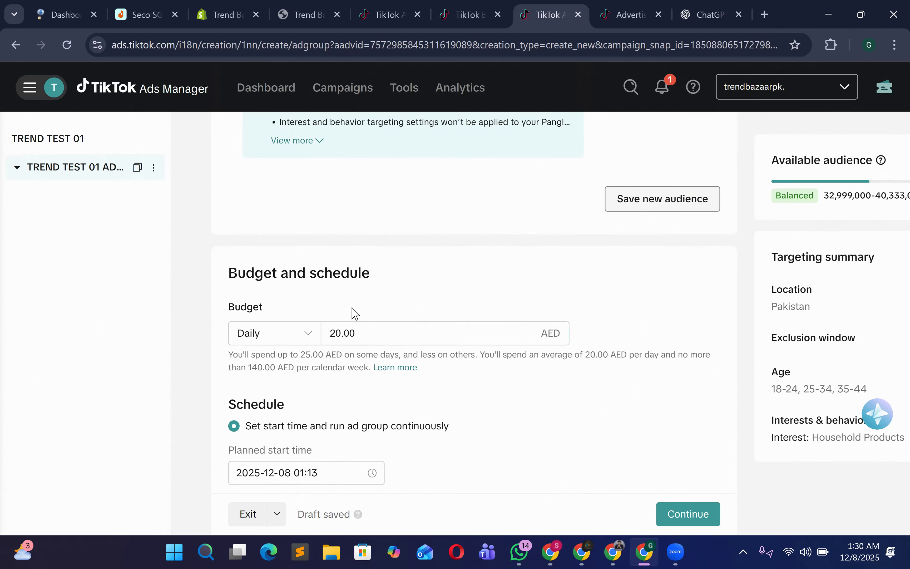
Step: Raise the ad group's daily budget to 40 AED in the Budget and schedule section
scroll(361, 301, down, 2)
drag(381, 260, 279, 238)
drag(422, 259, 295, 260)
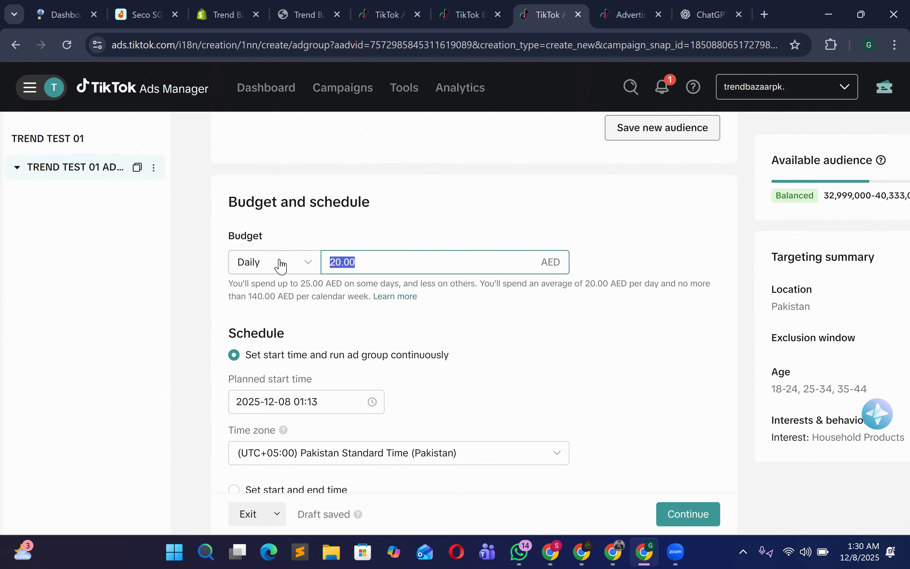
text(40)
click(402, 224)
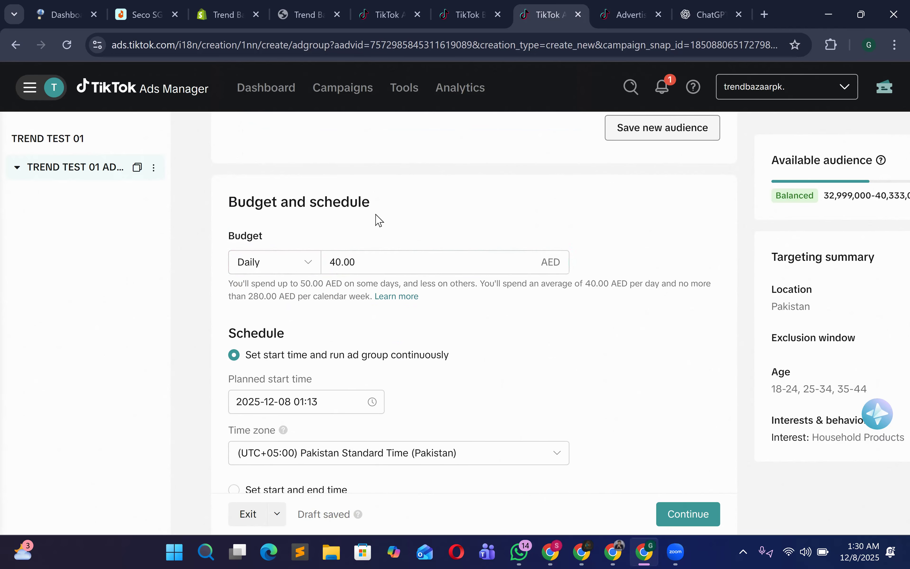
Step: Compare the ad group's schedule options, keeping the set start time with the ad group running continuously
scroll(378, 223, down, 2)
drag(401, 190, 315, 188)
click(338, 227)
scroll(341, 239, down, 2)
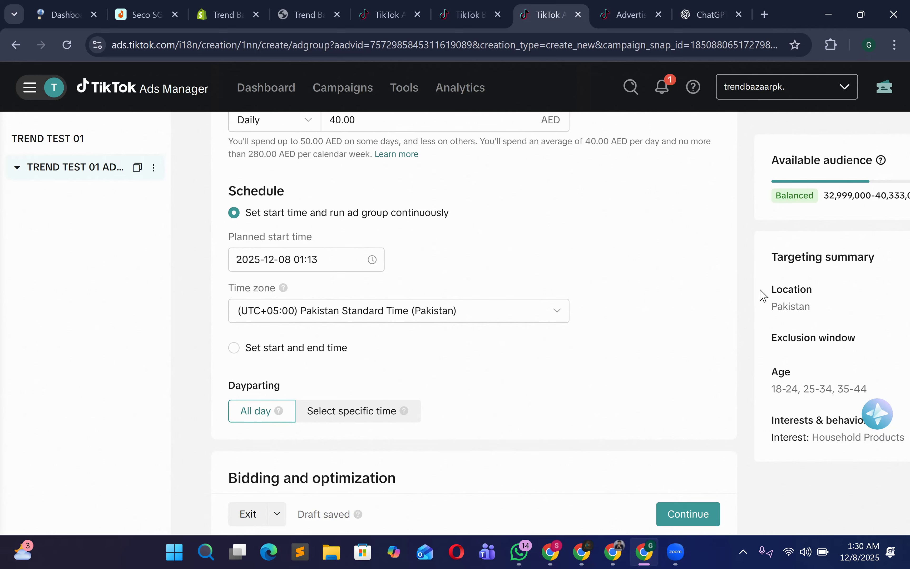
drag(766, 306, 822, 310)
click(736, 309)
click(281, 350)
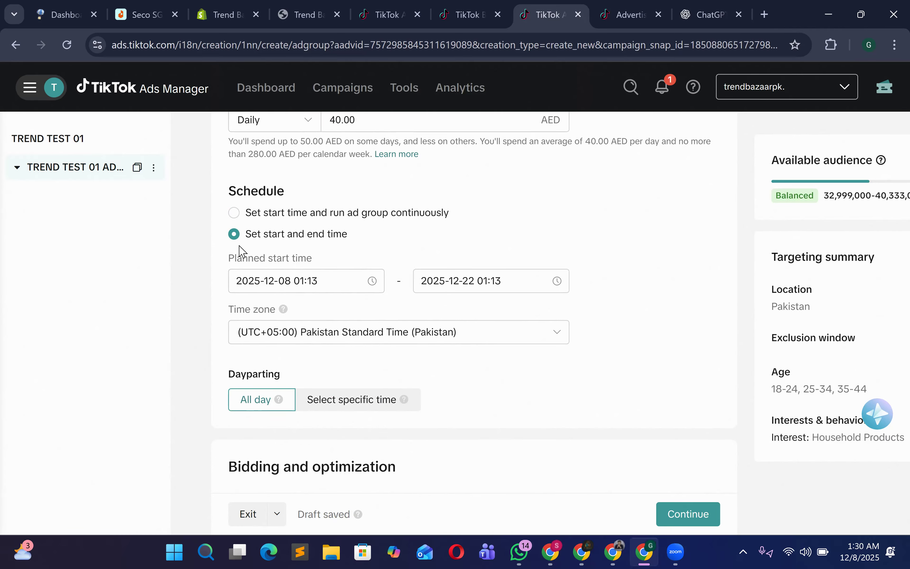
click(253, 215)
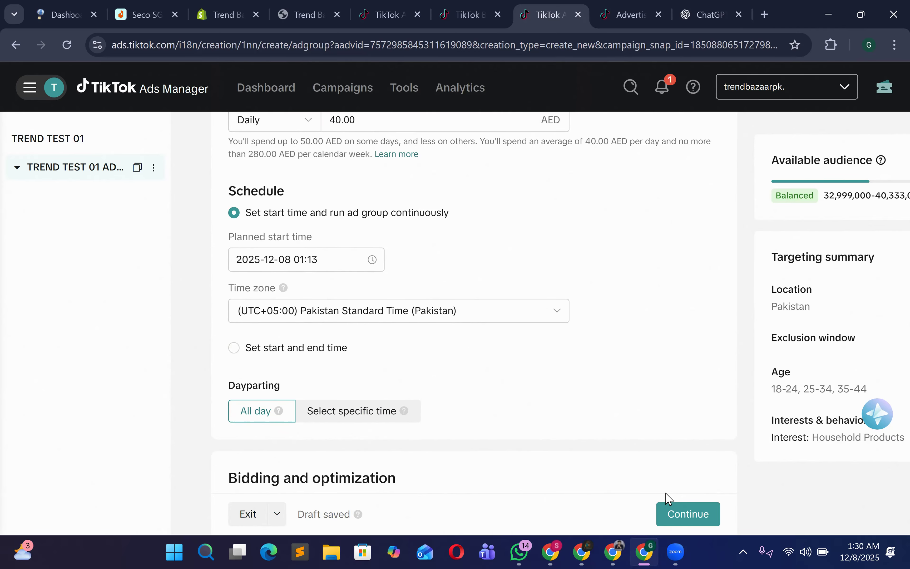
Step: Review the optimization goal options under Bidding and optimization, keeping Conversion as the goal
scroll(509, 402, down, 2)
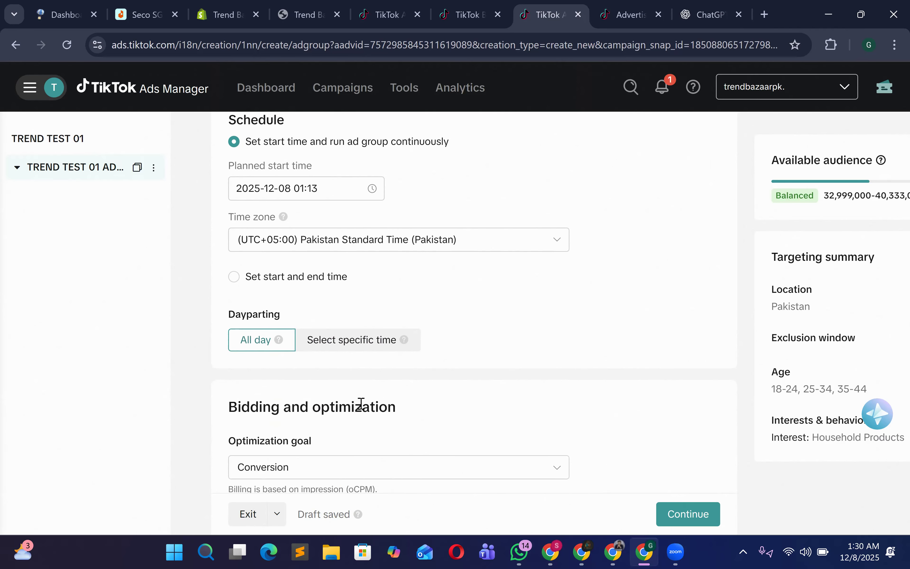
scroll(360, 411, down, 2)
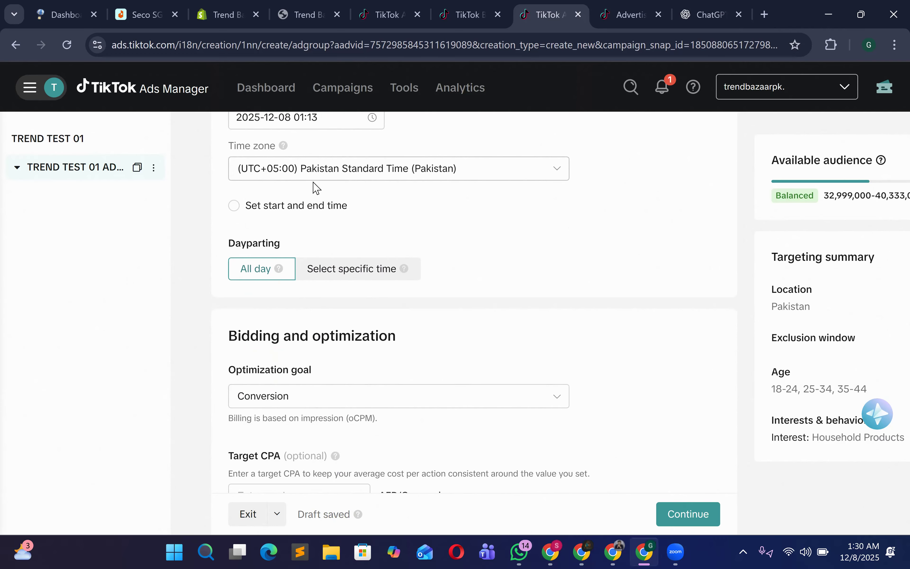
scroll(388, 168, down, 2)
scroll(393, 184, up, 1)
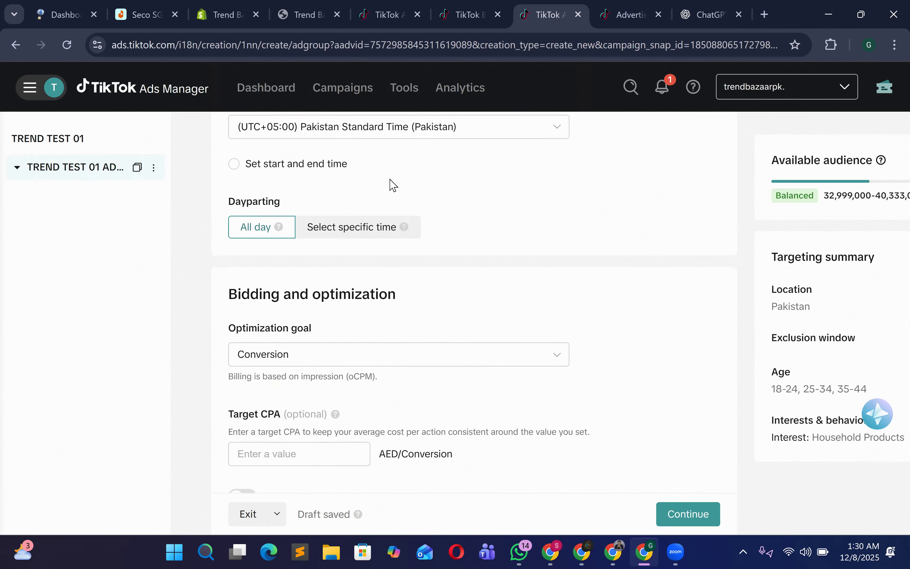
scroll(394, 184, up, 3)
scroll(412, 193, down, 8)
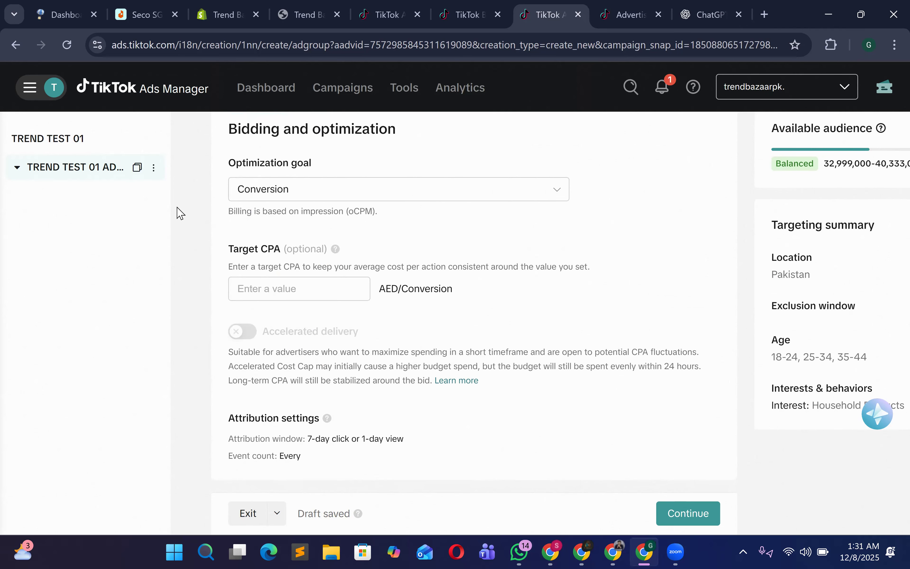
drag(236, 136, 241, 178)
click(407, 142)
click(225, 180)
triple_click(230, 170)
click(331, 165)
click(327, 192)
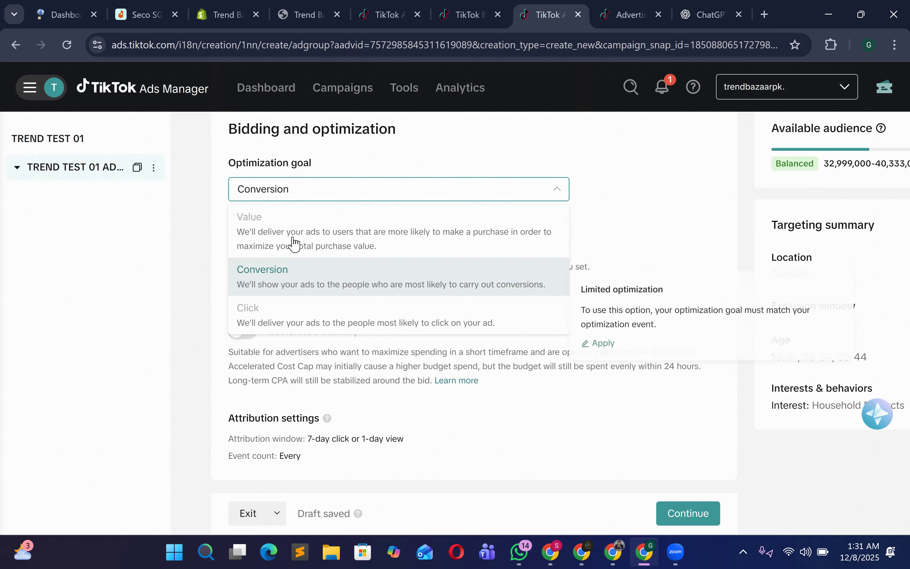
click(279, 283)
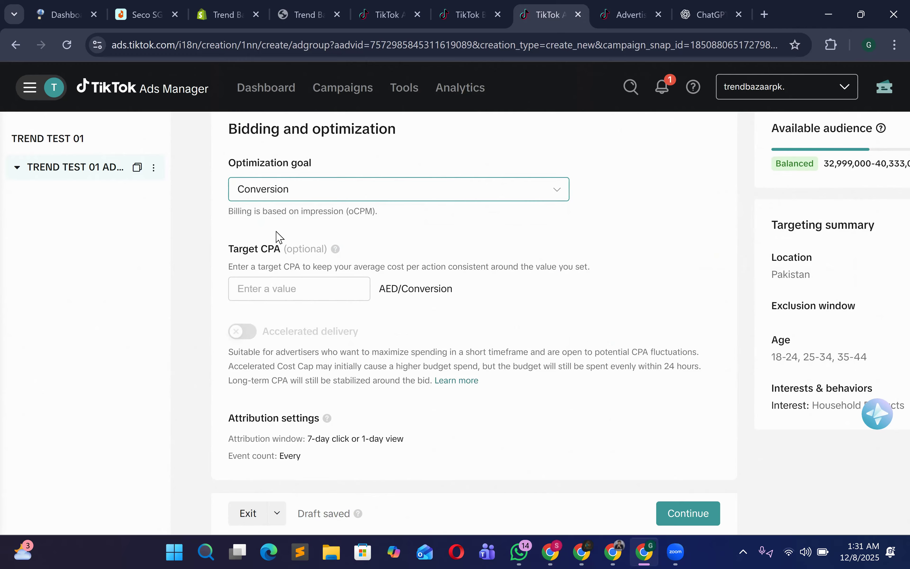
drag(406, 228, 235, 203)
click(237, 194)
click(216, 247)
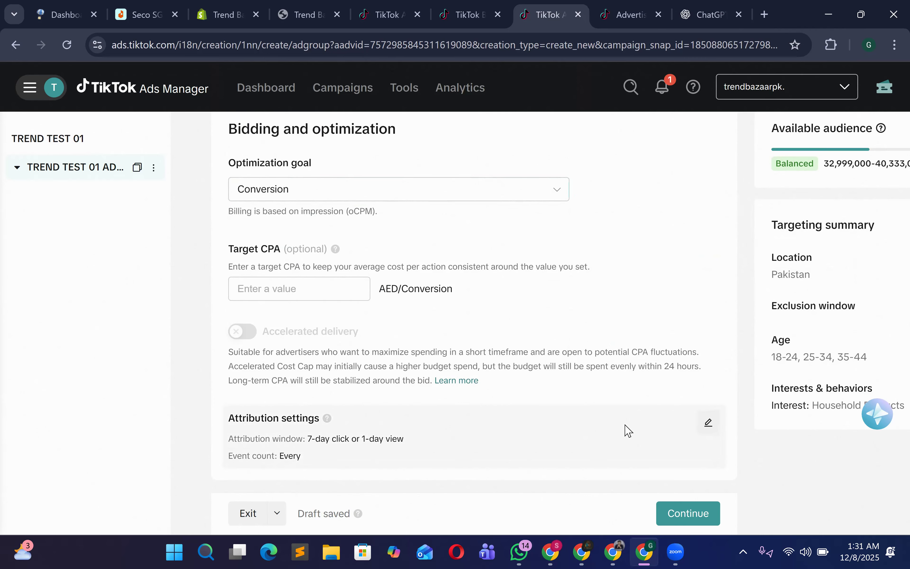
Step: Open the attribution settings for editing and examine the attribution window options, keeping 7-day click or 1-day view
click(708, 424)
scroll(492, 389, down, 2)
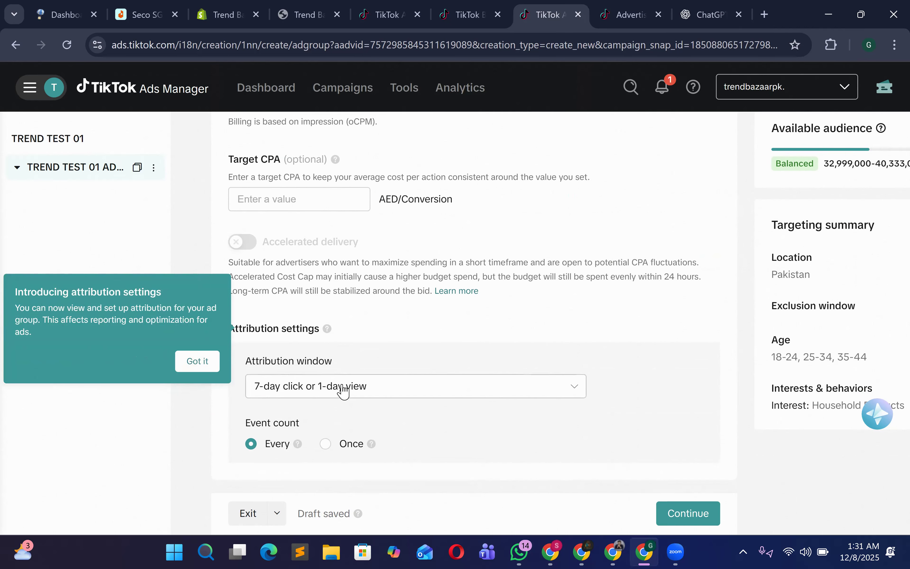
click(343, 387)
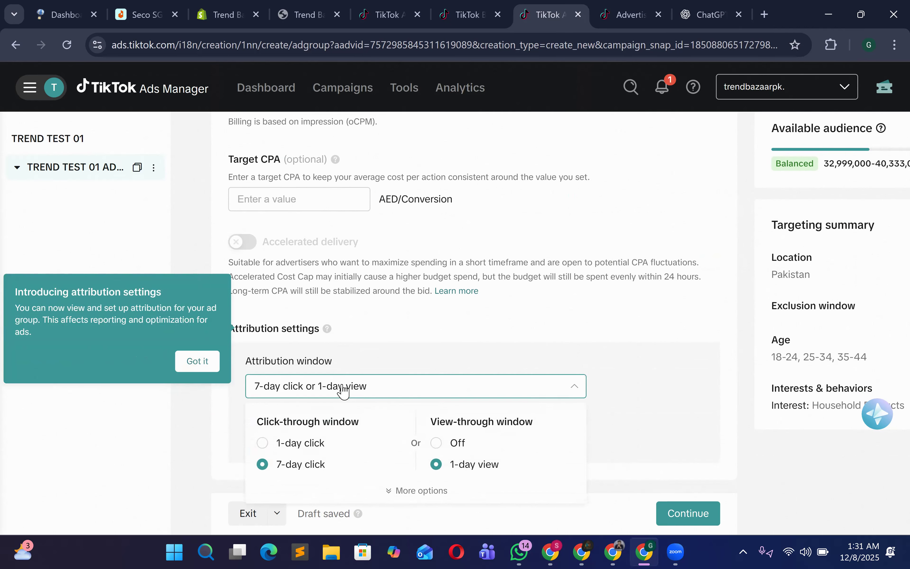
click(213, 362)
click(361, 392)
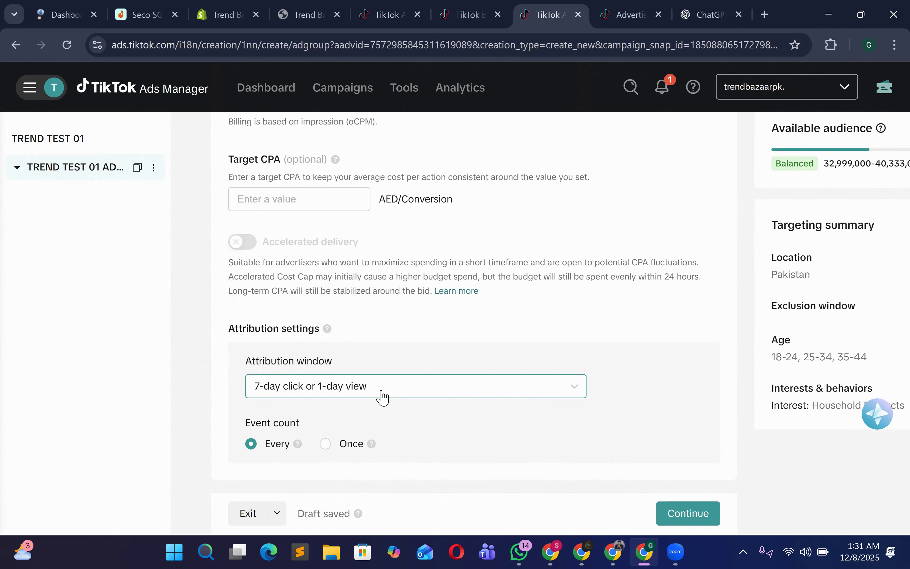
click(375, 396)
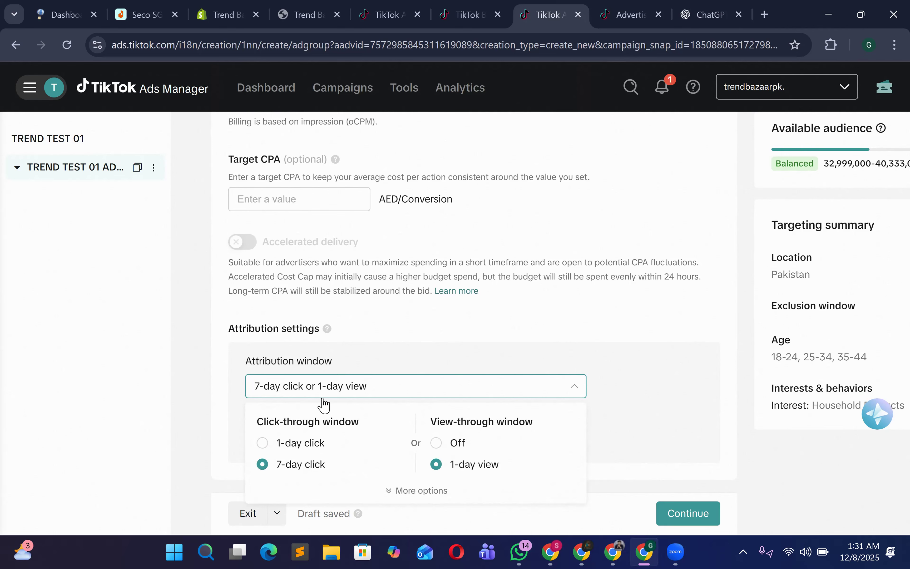
click(403, 374)
Step: Switch the attribution event count to Once and back to Every
click(326, 444)
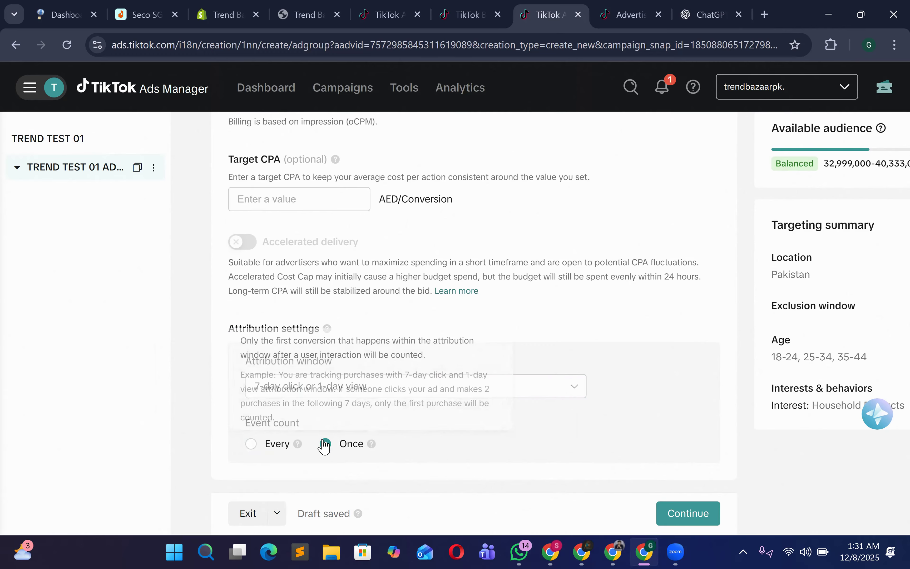
click(276, 451)
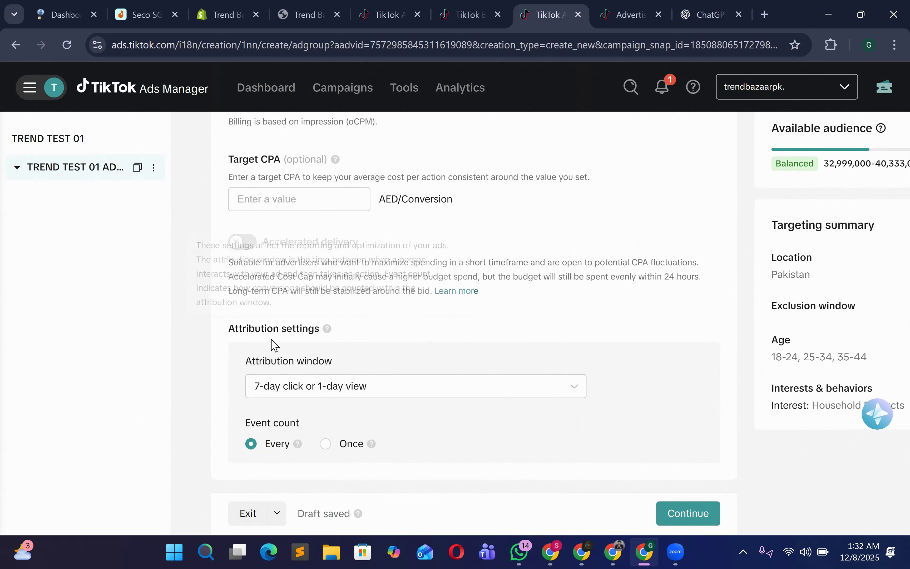
drag(347, 361, 197, 365)
click(231, 416)
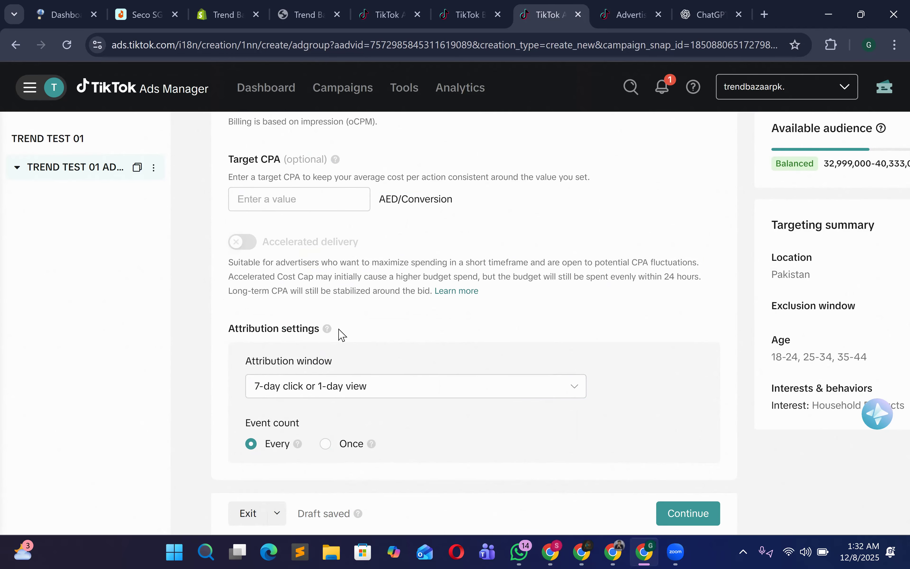
Step: Review the ad group's settings from optimization location and placements through demographics, interests, and devices to the budget
scroll(330, 354, up, 2)
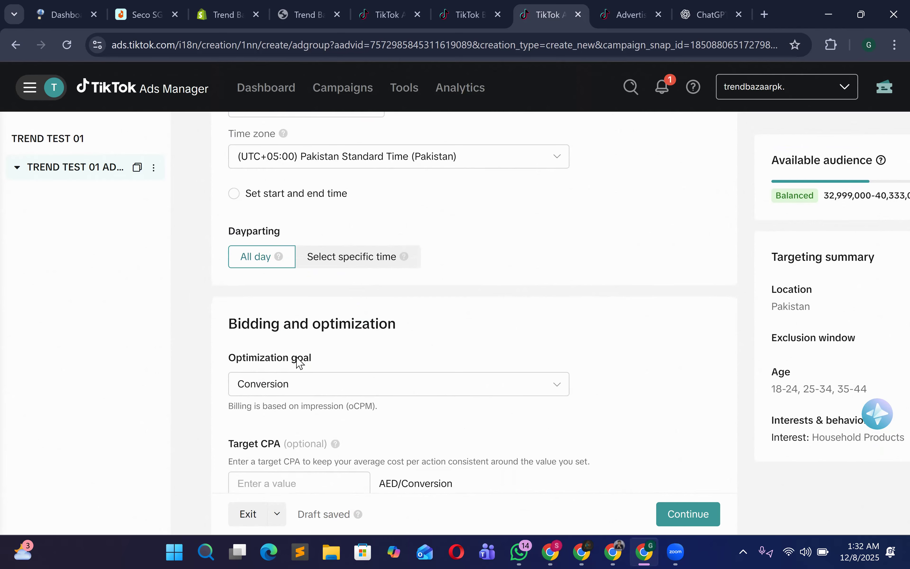
scroll(470, 252, up, 12)
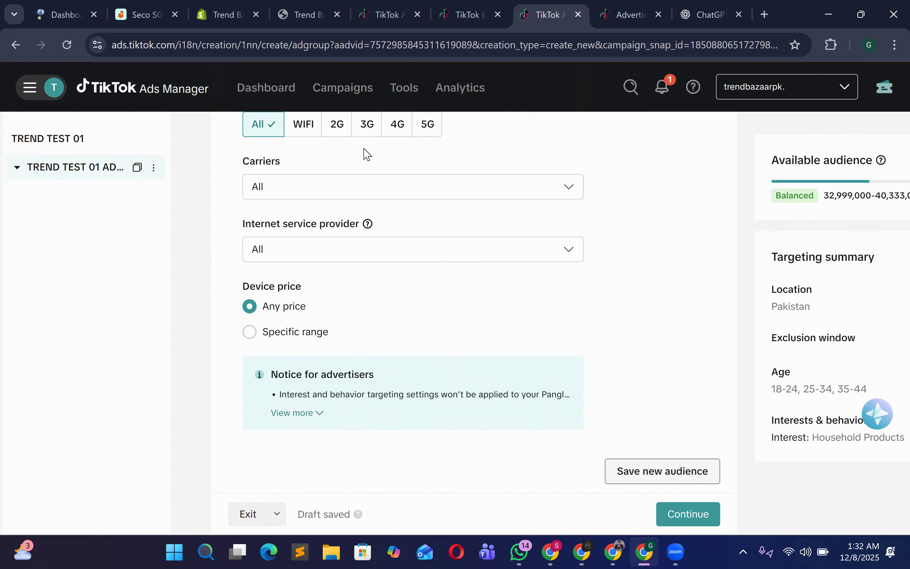
scroll(437, 248, up, 10)
scroll(399, 288, up, 15)
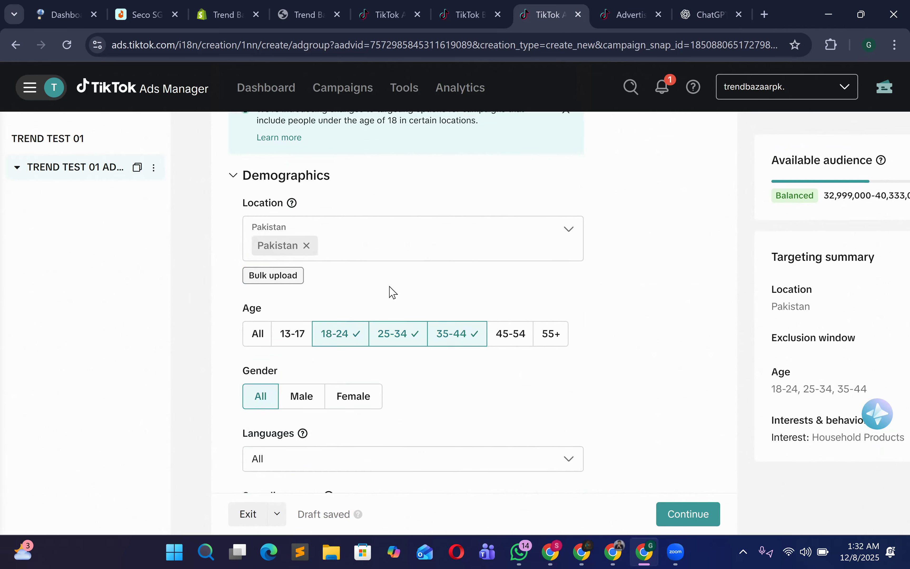
scroll(380, 319, up, 10)
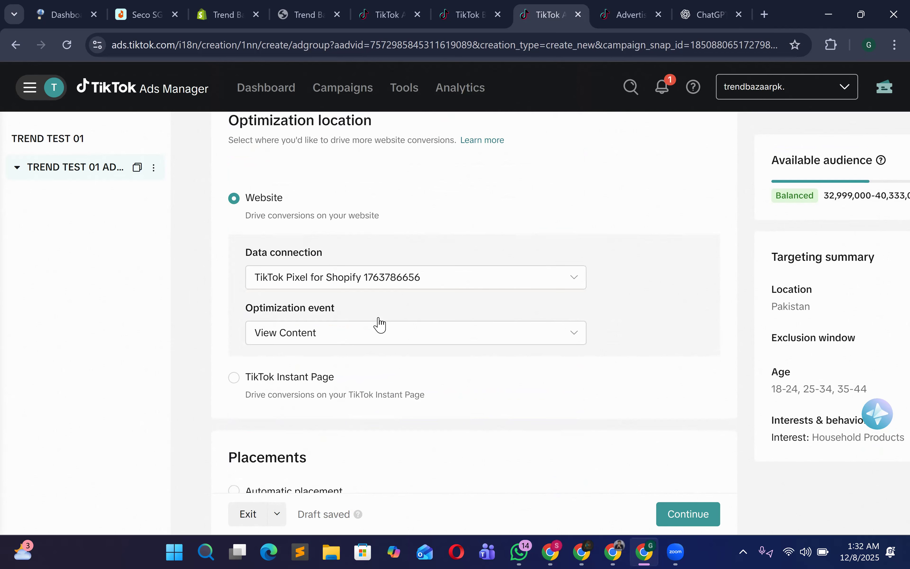
scroll(350, 278, down, 2)
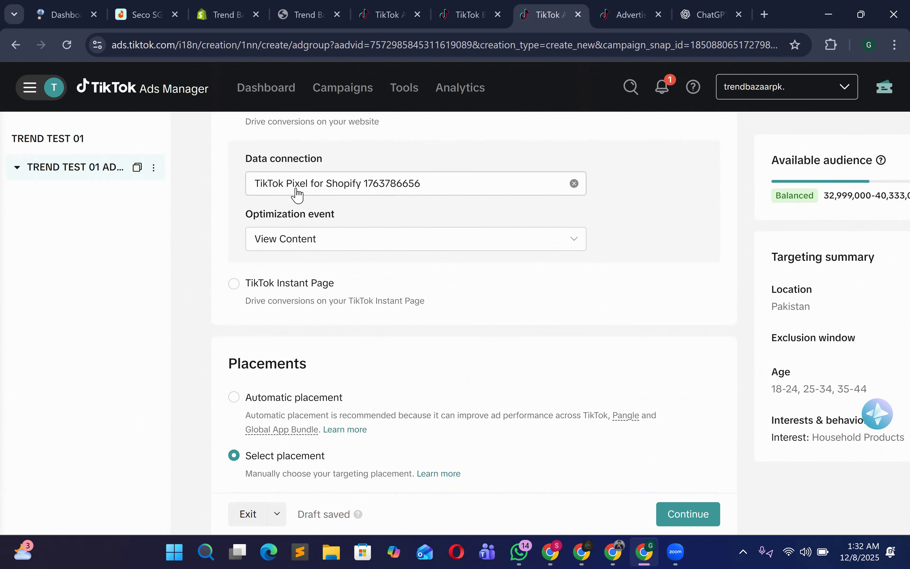
scroll(382, 226, down, 5)
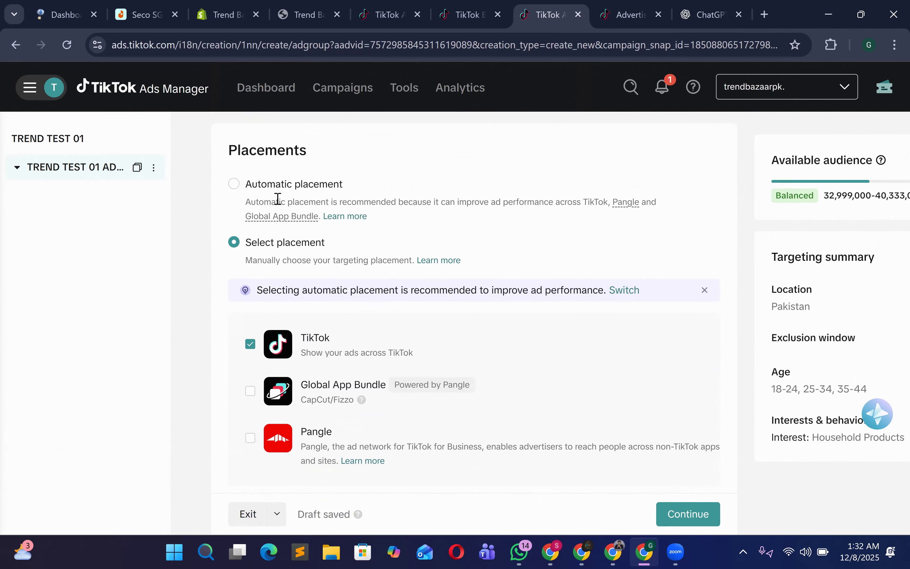
scroll(286, 290, down, 2)
scroll(281, 359, down, 15)
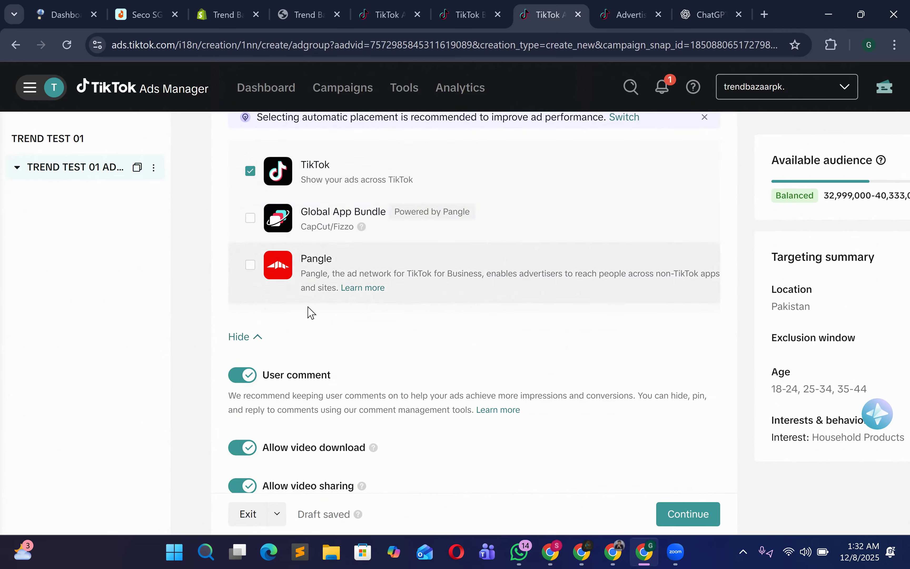
scroll(294, 316, down, 4)
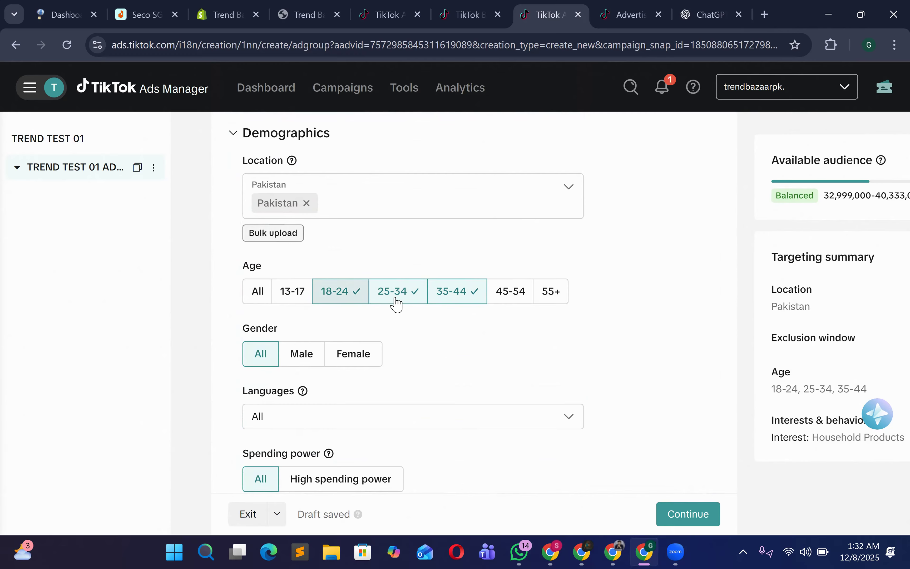
scroll(376, 286, down, 2)
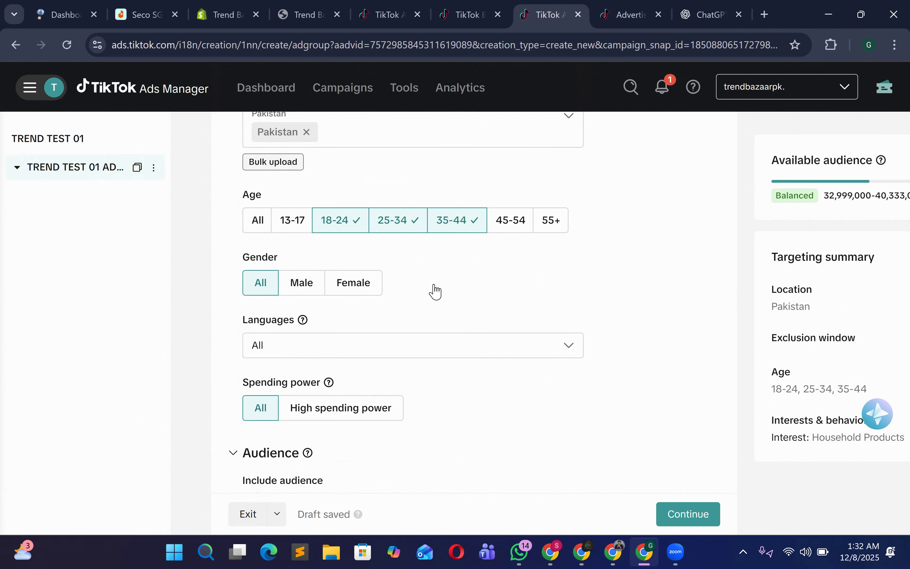
scroll(345, 319, down, 10)
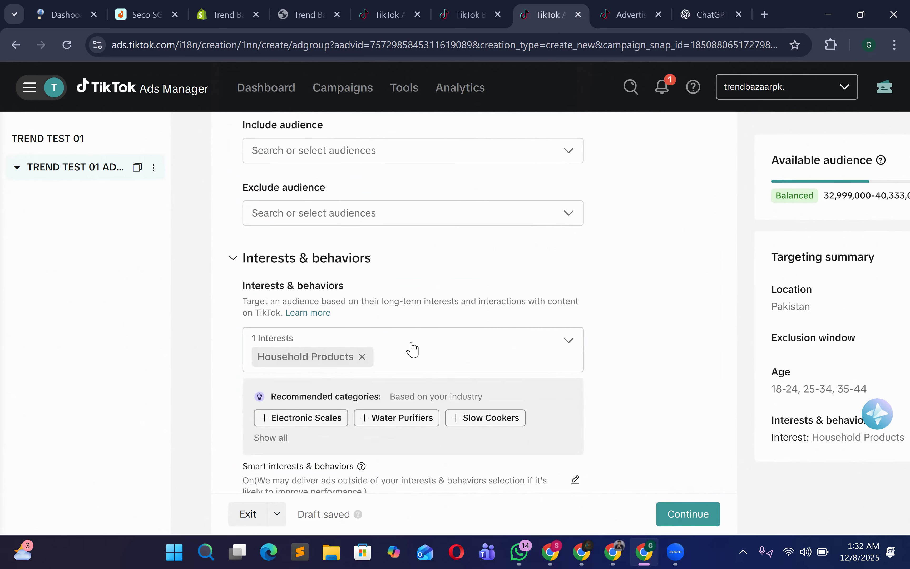
scroll(346, 331, up, 6)
scroll(352, 382, down, 10)
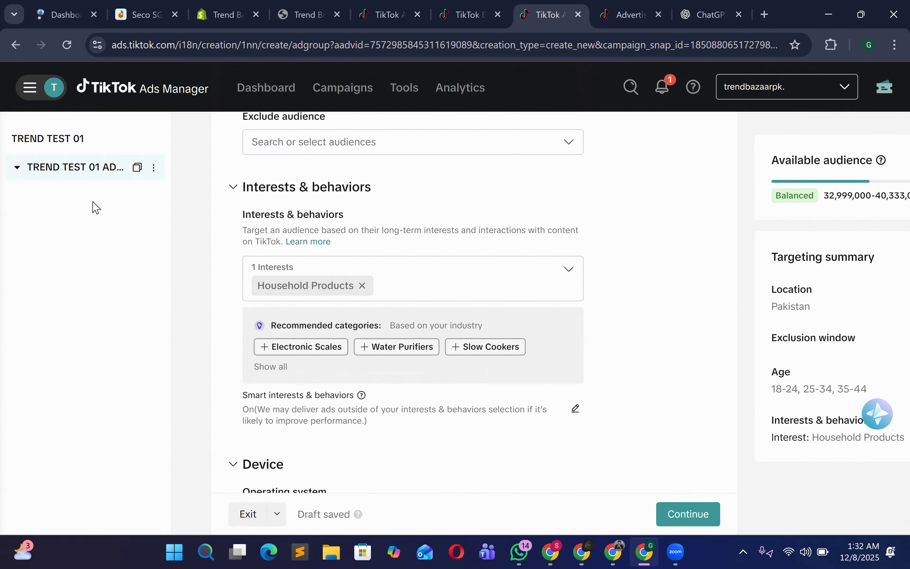
scroll(367, 306, down, 5)
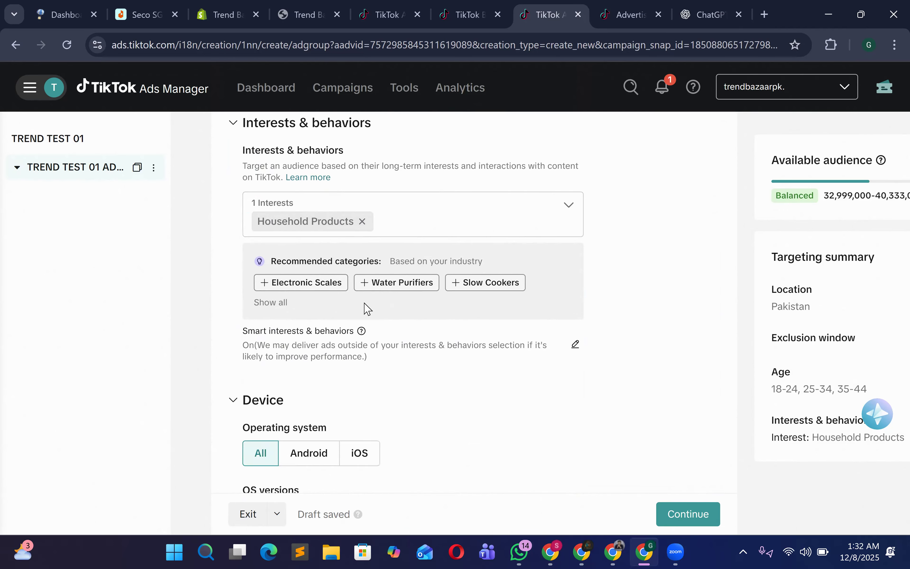
scroll(382, 262, down, 15)
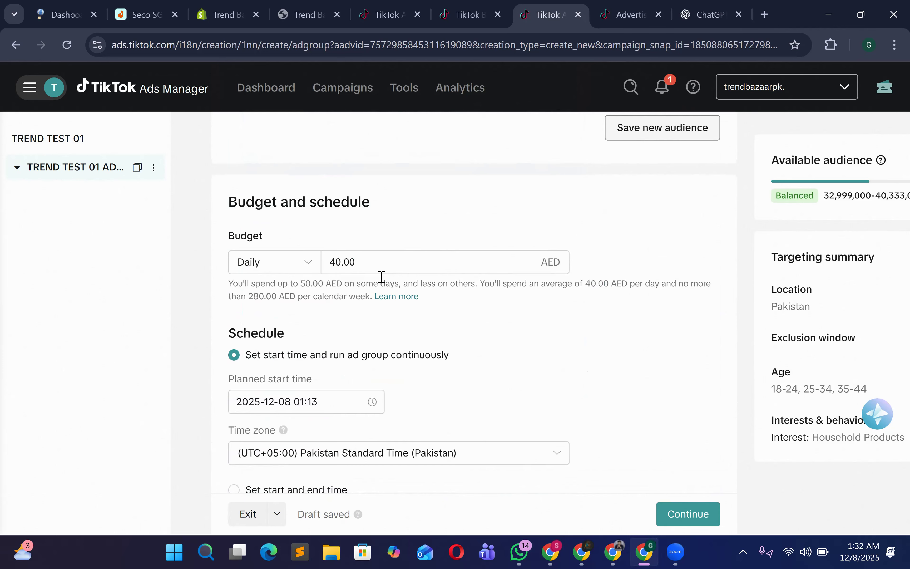
Step: Check the daily budget in the Budget and schedule section and continue to the ad creation page
drag(381, 262, 331, 271)
click(370, 234)
click(356, 226)
mouse_move(376, 205)
mouse_down()
mouse_move(278, 194)
mouse_move(233, 203)
mouse_move(388, 216)
mouse_up()
click(233, 204)
click(388, 216)
click(676, 516)
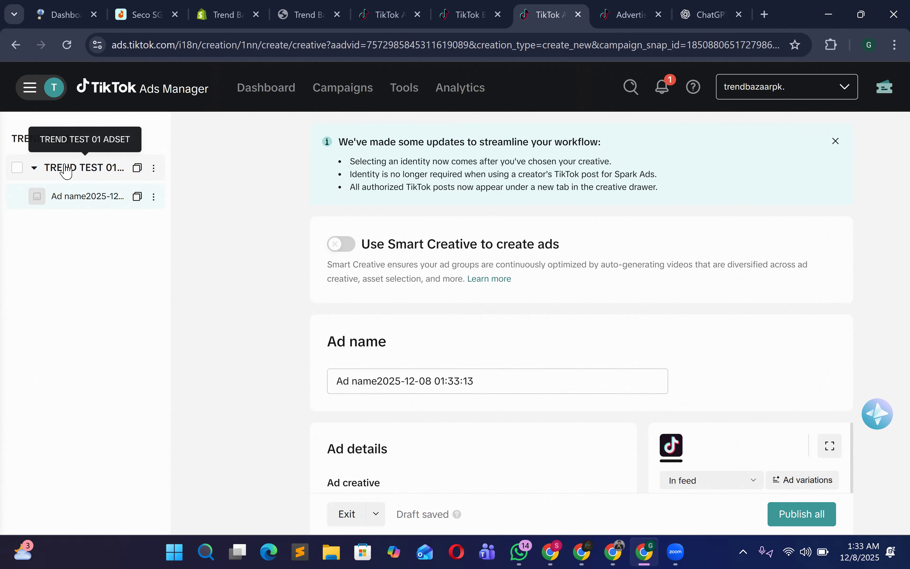
Step: Examine the Smart Creative description and the ad name section of the new ad, leaving Smart Creative off
scroll(363, 288, down, 2)
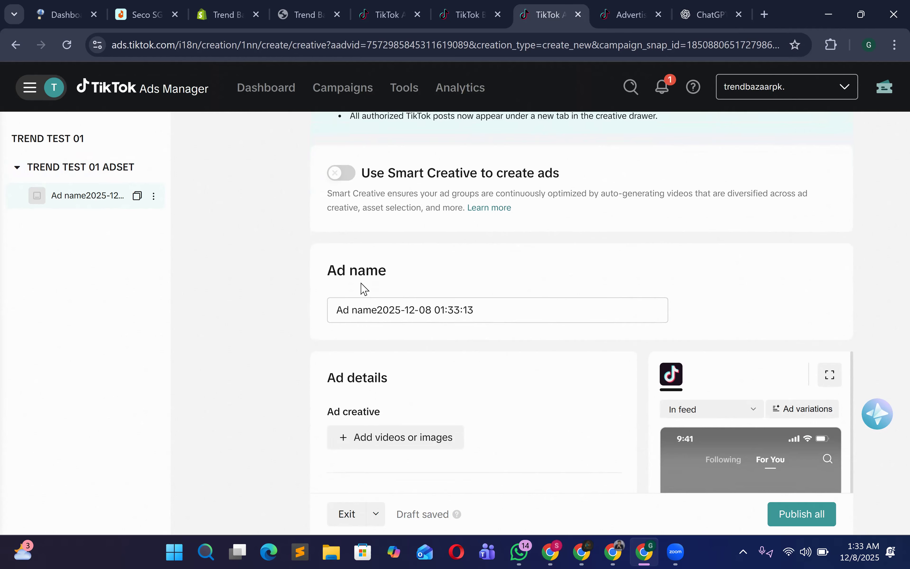
scroll(372, 234, up, 2)
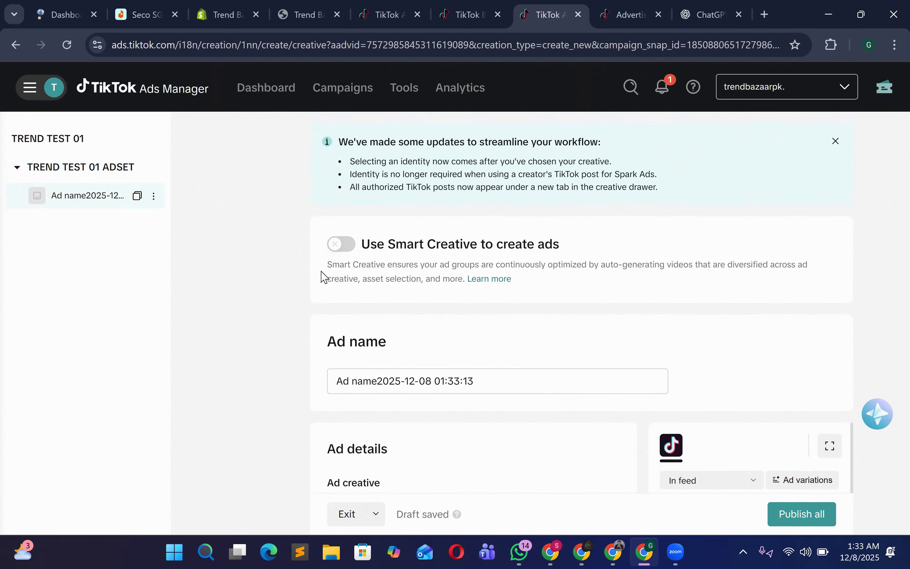
drag(322, 272, 501, 294)
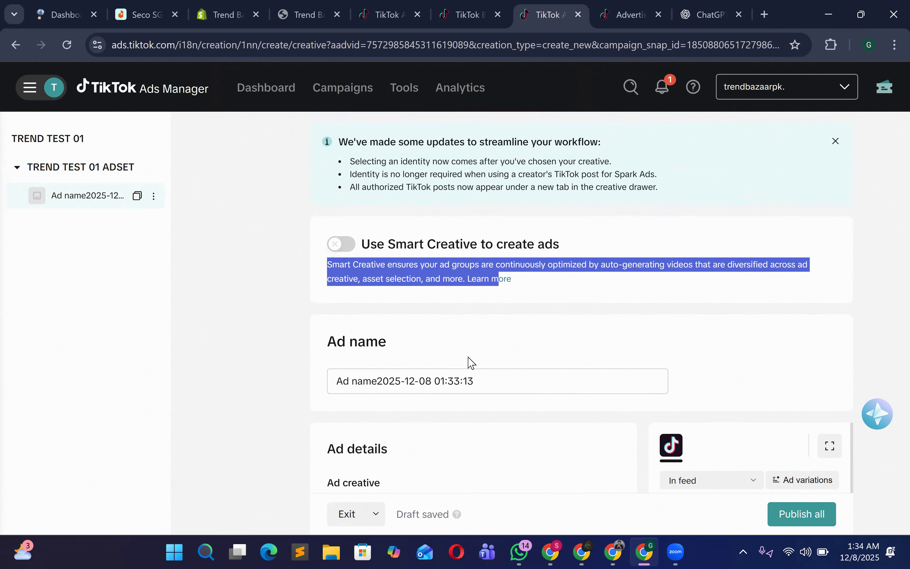
click(337, 335)
scroll(319, 323, down, 2)
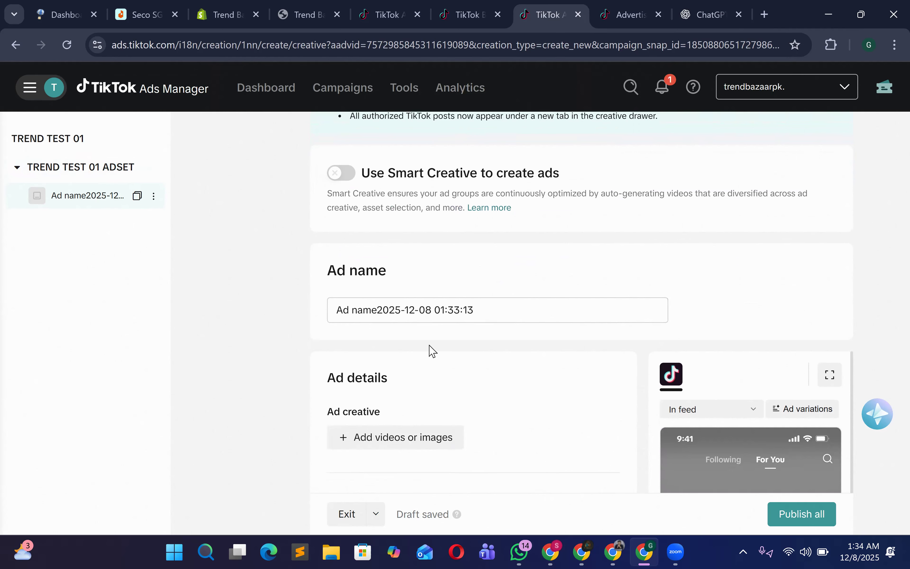
Step: Rename the ad as TREND TEST 01 ADD
drag(510, 317, 49, 128)
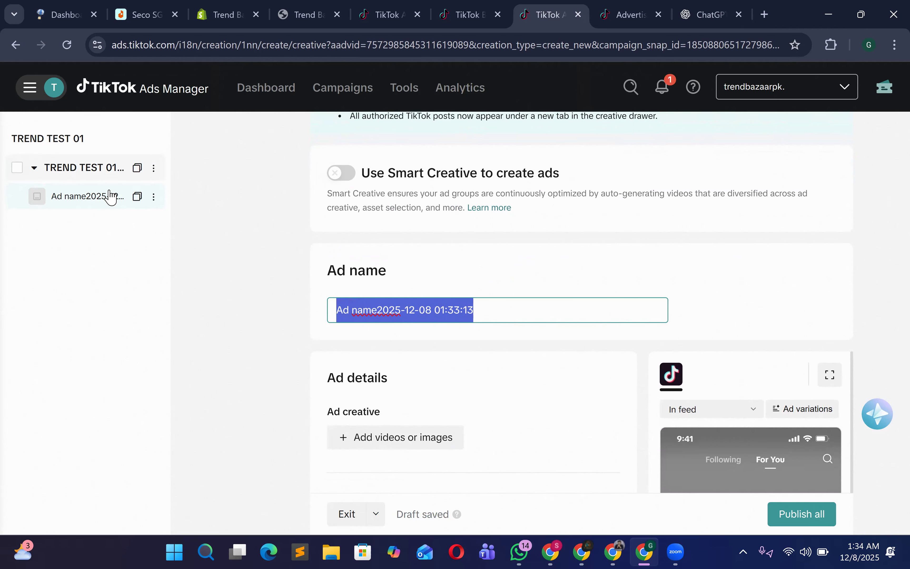
text(TEST)
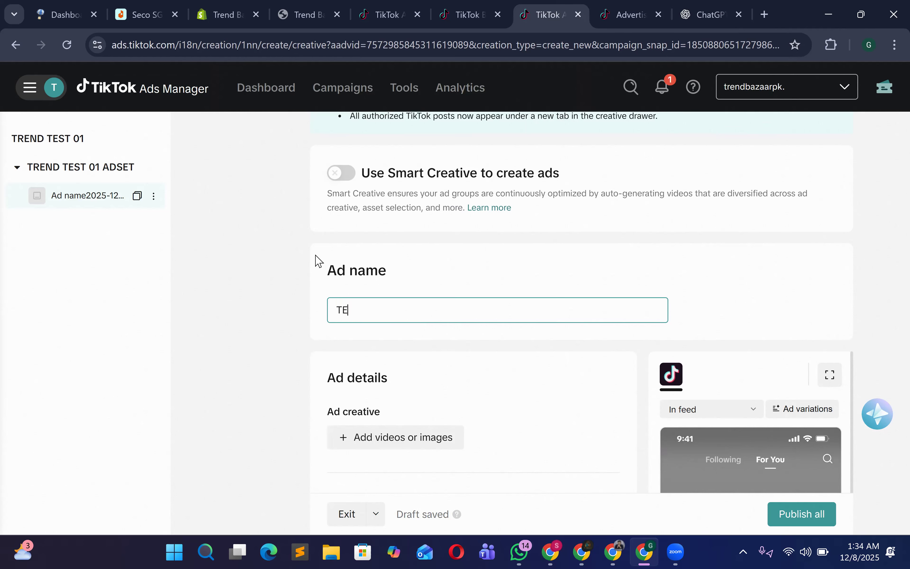
key(BackSpace)
key(BackSpace)
key(BackSpace)
text(TREND)
text(ADD)
click(279, 285)
Step: Open the creative picker for the ad to choose its videos or images
scroll(430, 304, down, 5)
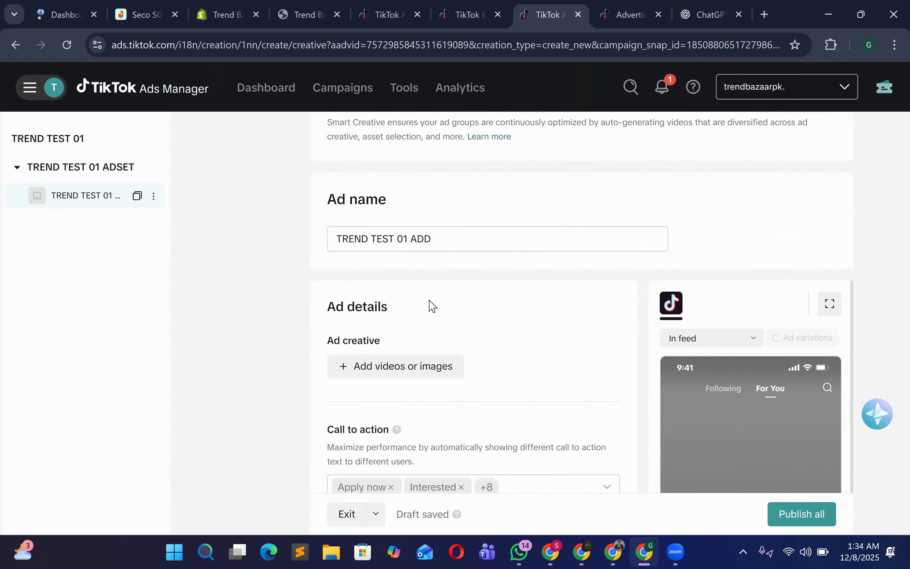
drag(319, 201, 381, 198)
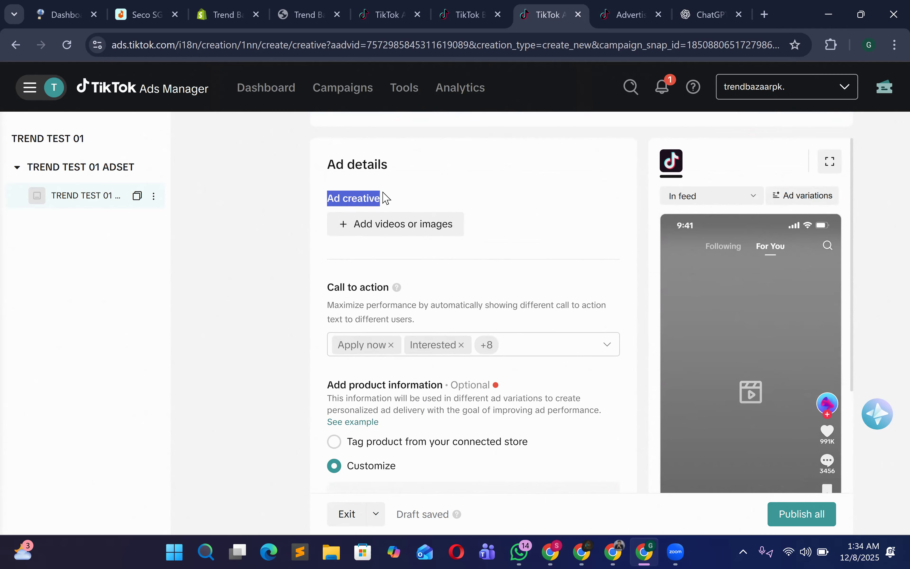
click(414, 225)
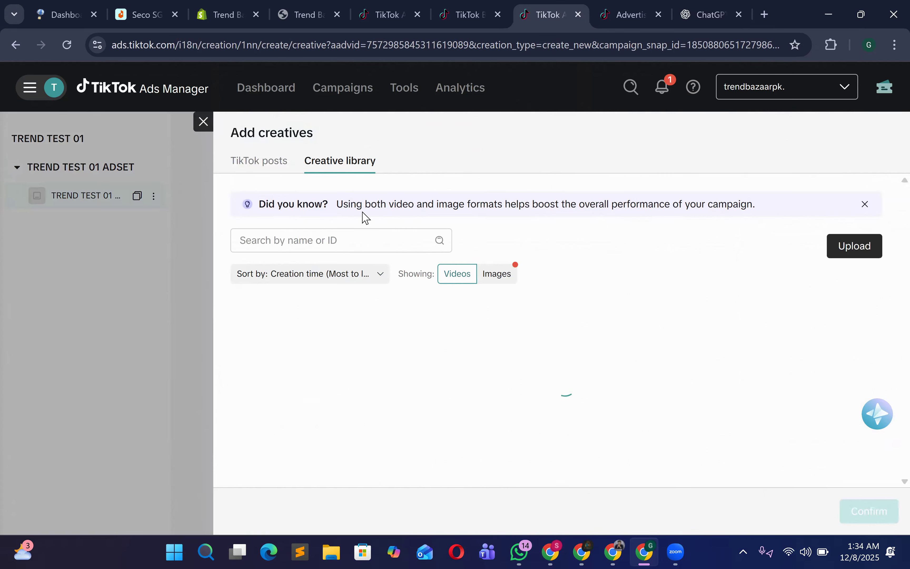
Step: Look through the available TikTok posts and the post code authorization form, leaving it without entering a code
click(275, 170)
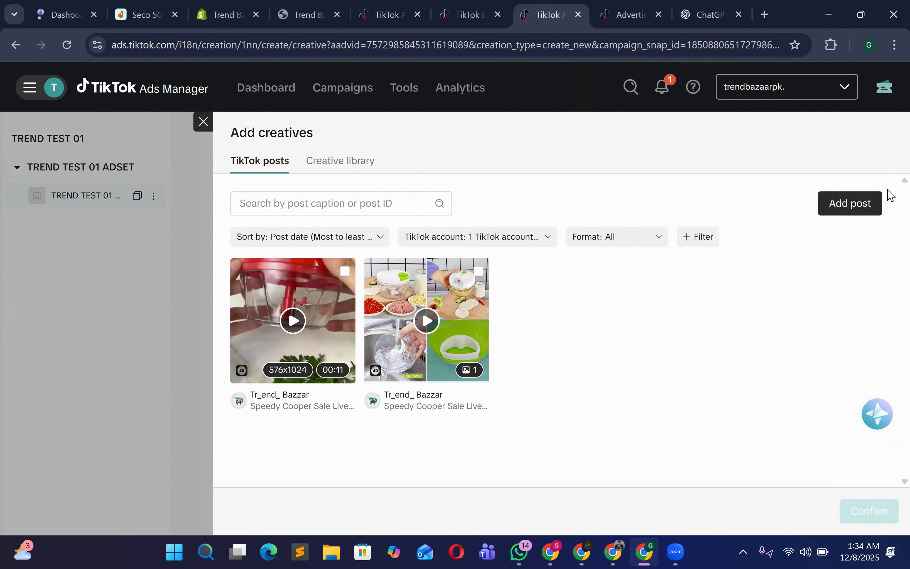
click(799, 205)
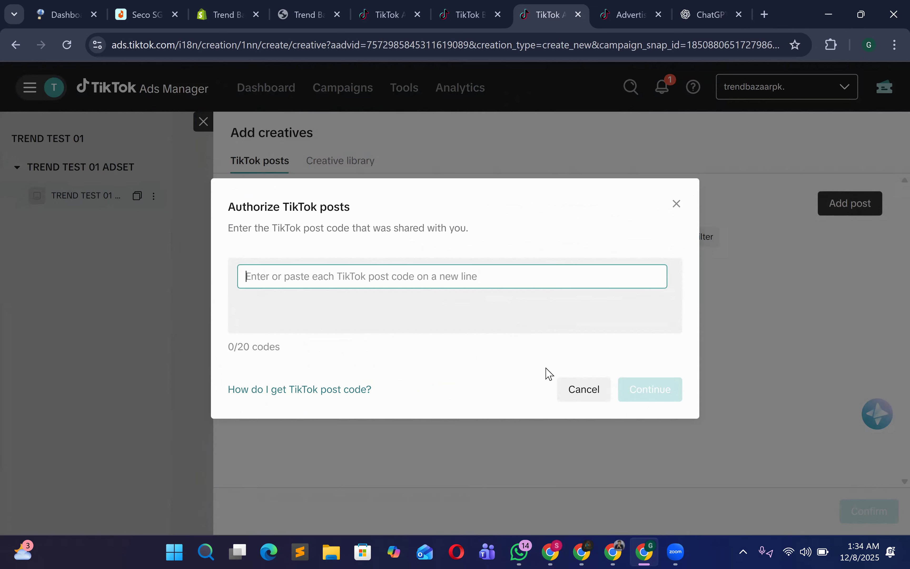
click(572, 395)
Step: View the creative library and the upload requirements for videos and images, uploading nothing
click(329, 165)
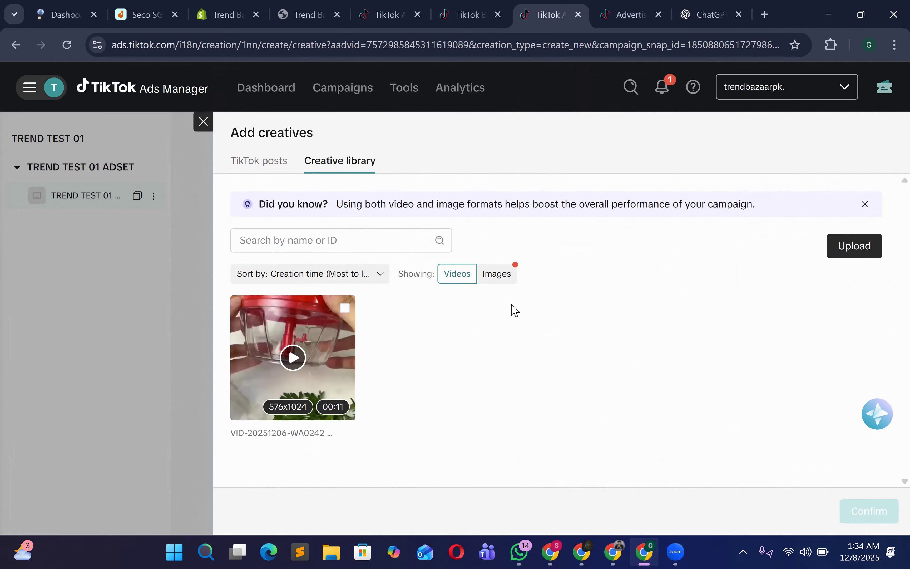
click(837, 247)
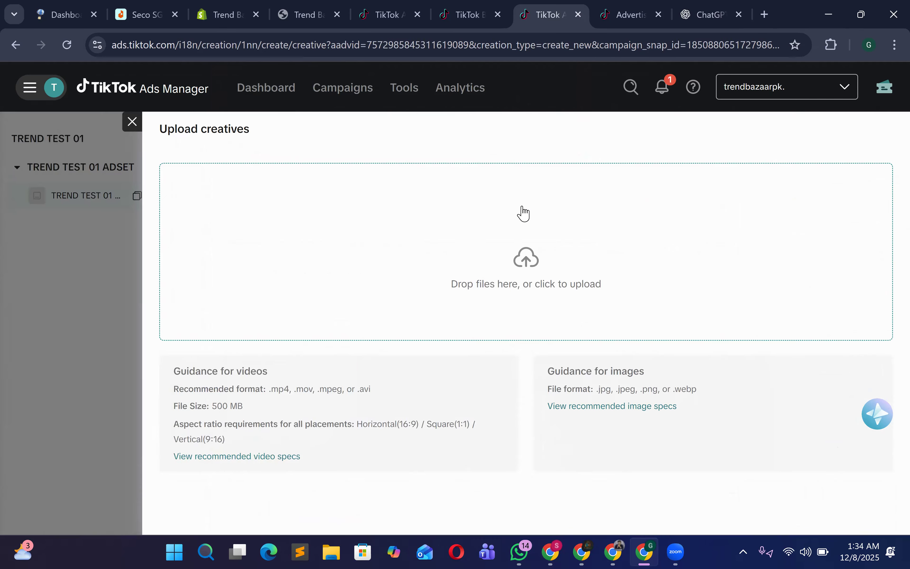
click(131, 121)
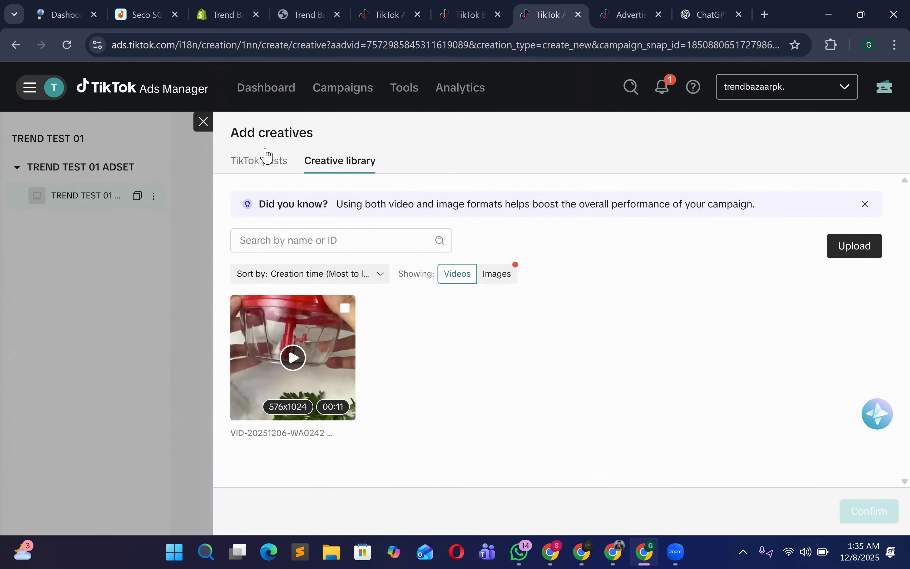
Step: Return to the TikTok posts, inspect the post code entry form again, and cancel it
click(245, 163)
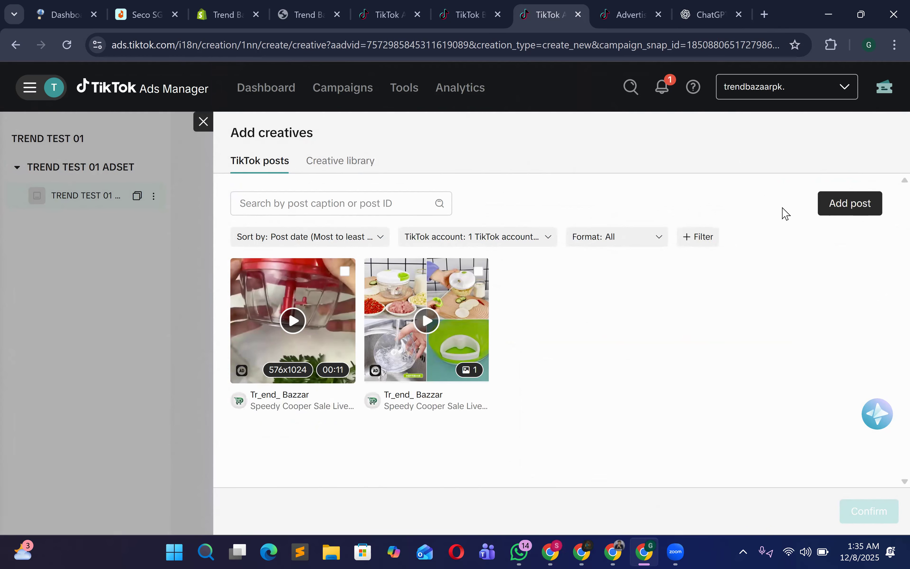
click(820, 205)
click(372, 267)
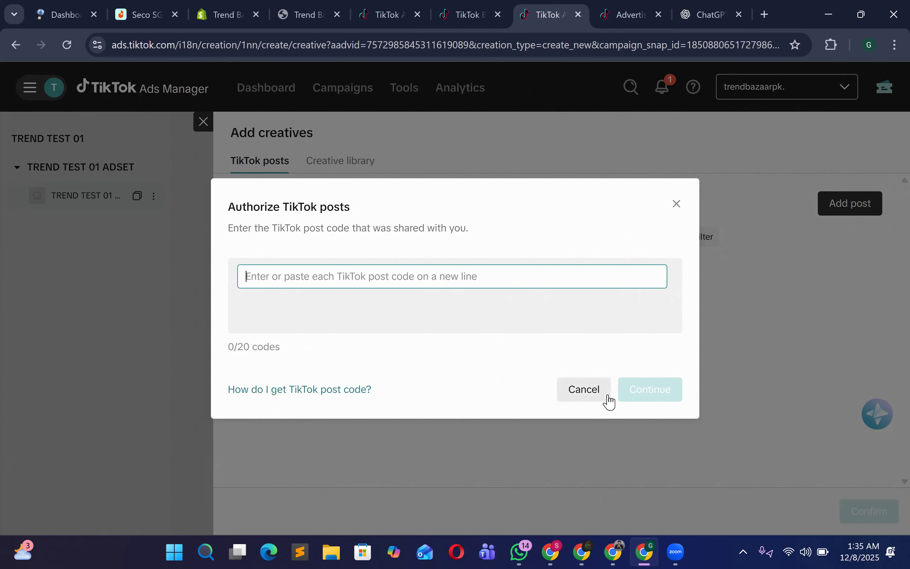
click(590, 399)
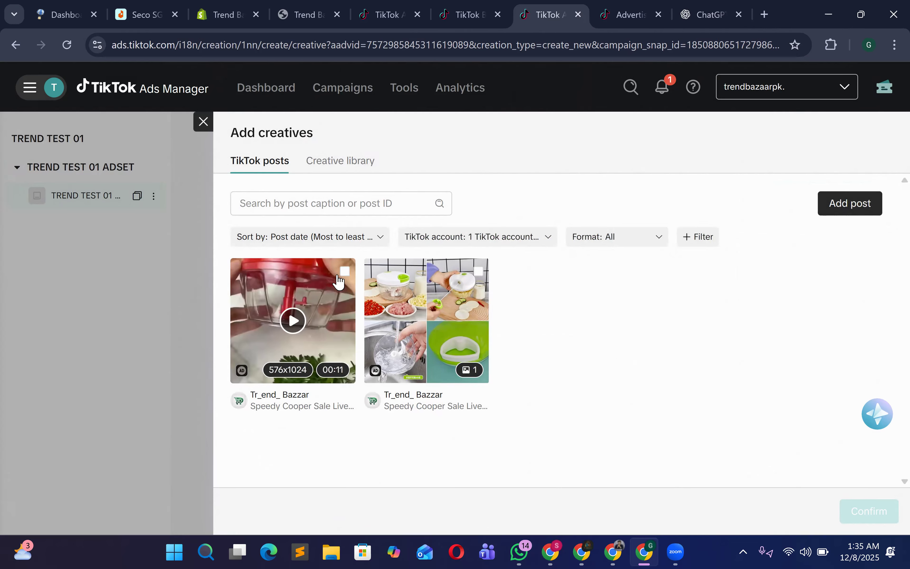
Step: Add the 11-second video VID-20251206-WA0242 from the creative library to the ad instead of the TikTok video post
click(346, 271)
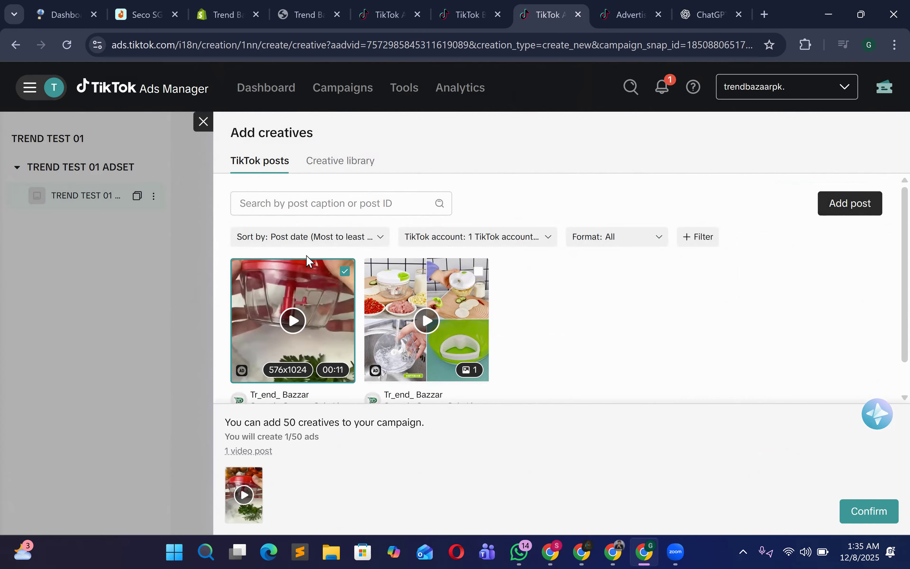
click(345, 271)
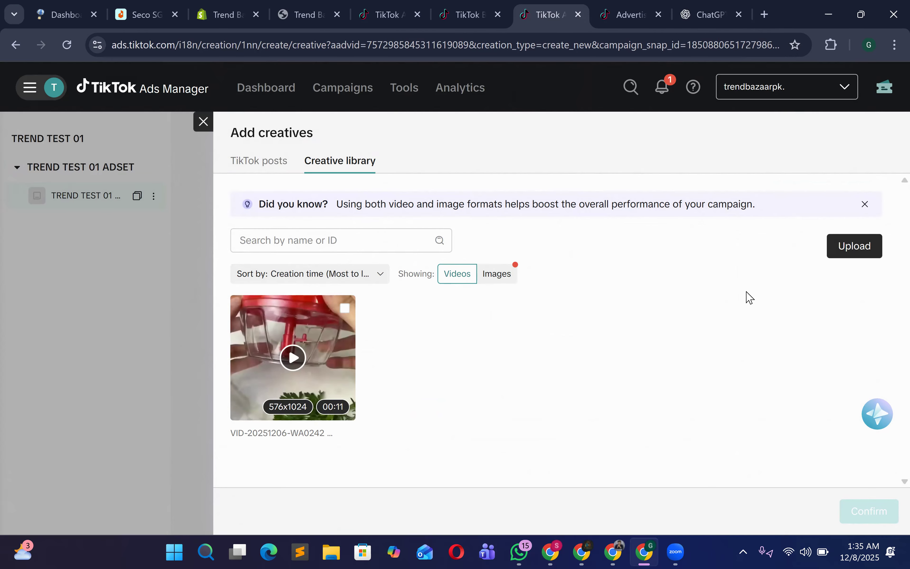
click(345, 309)
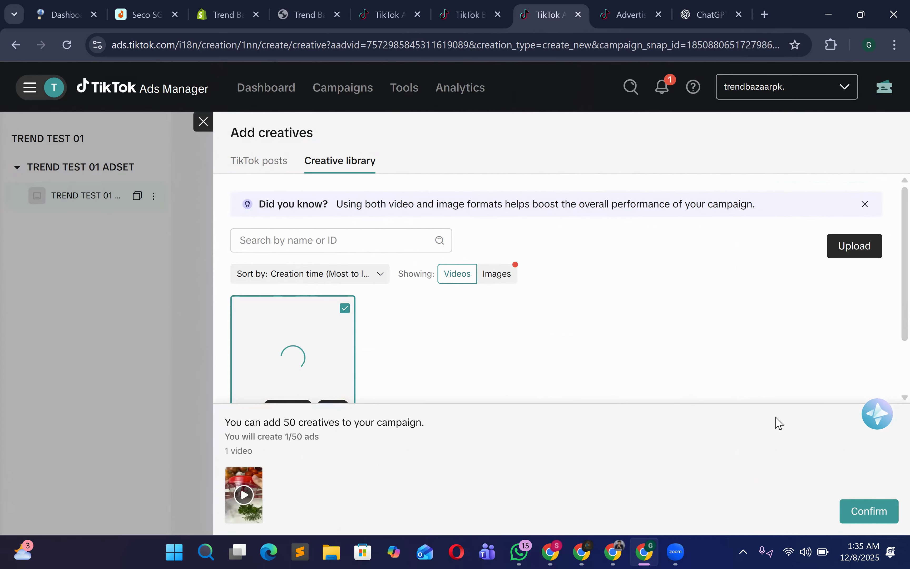
click(868, 513)
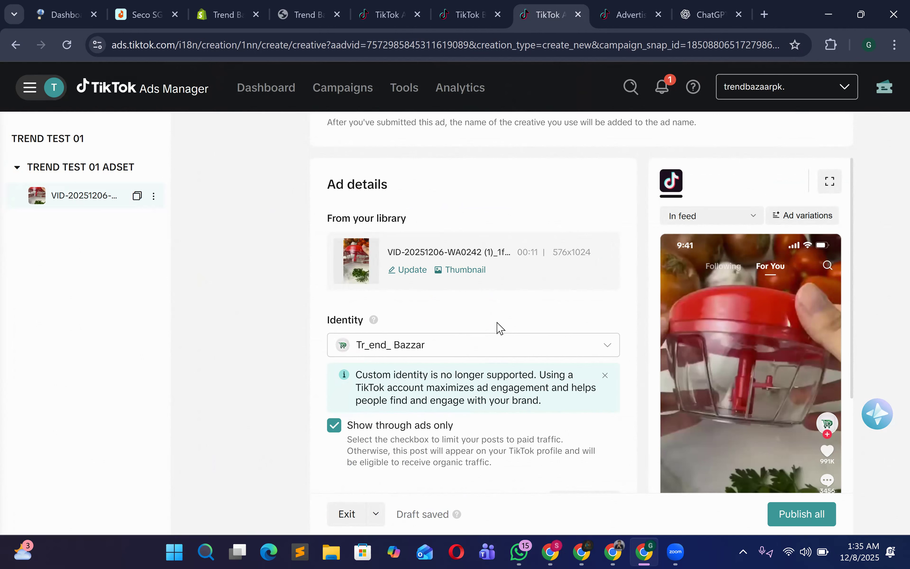
Step: Examine the ad name and the library video shown in the ad details
scroll(499, 327, up, 4)
drag(316, 365, 407, 357)
click(407, 357)
scroll(463, 321, down, 2)
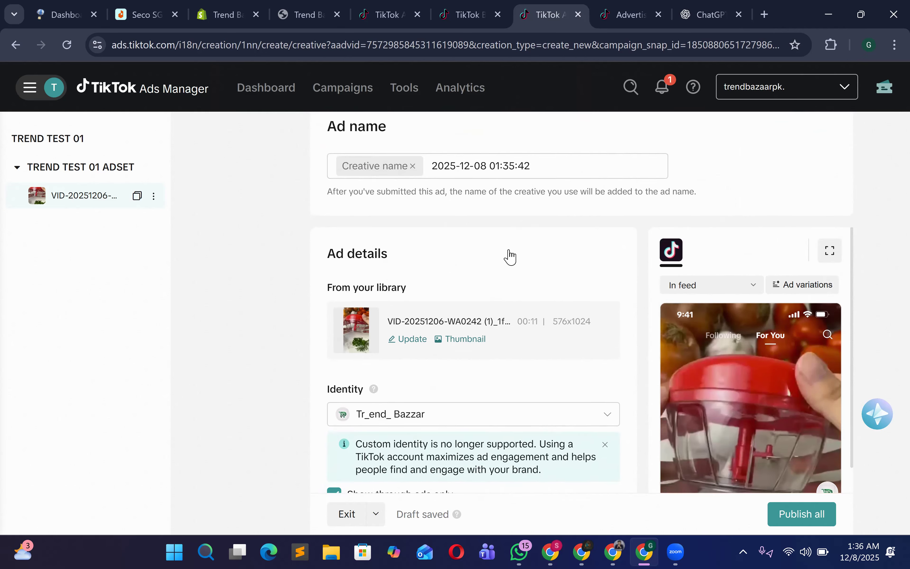
scroll(510, 258, down, 2)
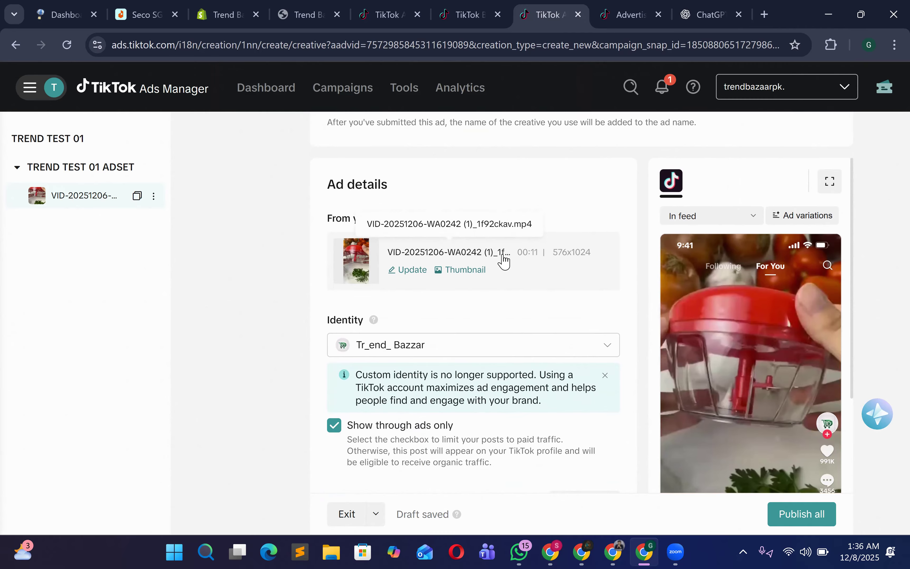
scroll(502, 274, down, 2)
Step: Check the TikTok accounts offered as the ad's identity, keeping Tr_end_ Bazzar
click(418, 278)
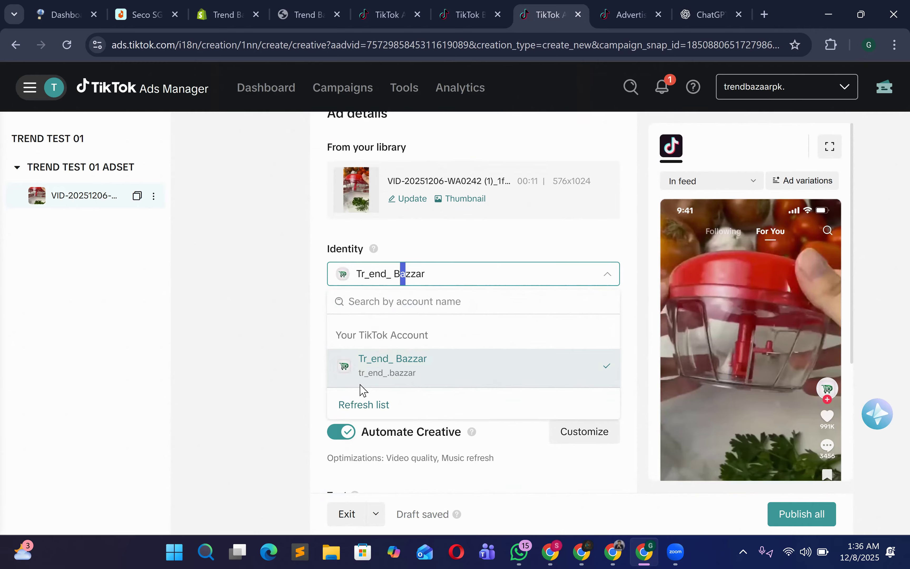
click(254, 348)
click(367, 273)
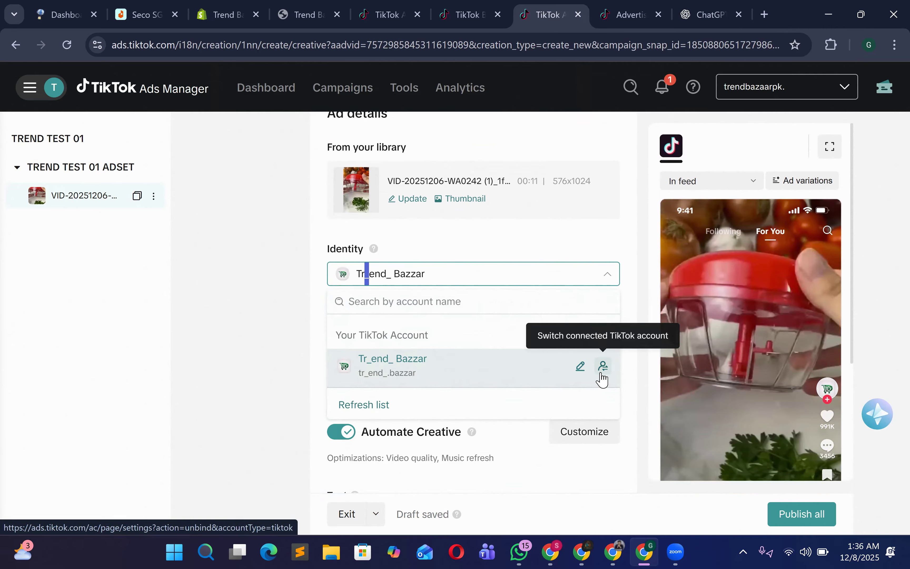
click(281, 360)
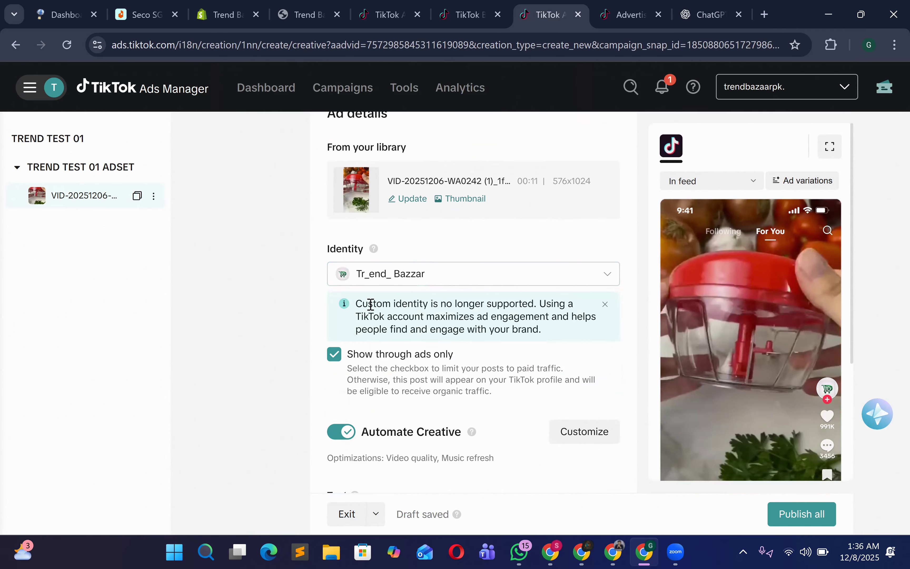
Step: Dismiss the custom identity notice in the ad details
scroll(414, 301, up, 5)
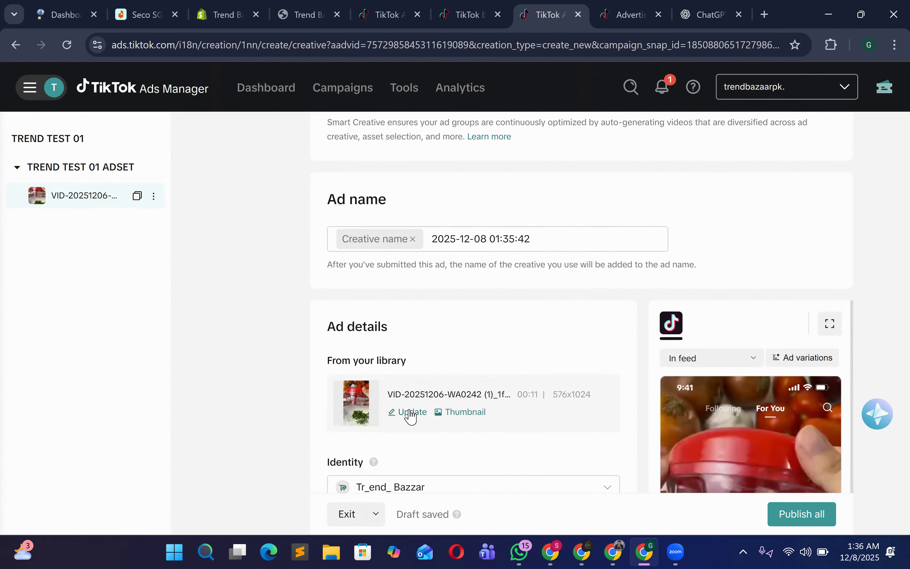
scroll(408, 410, down, 5)
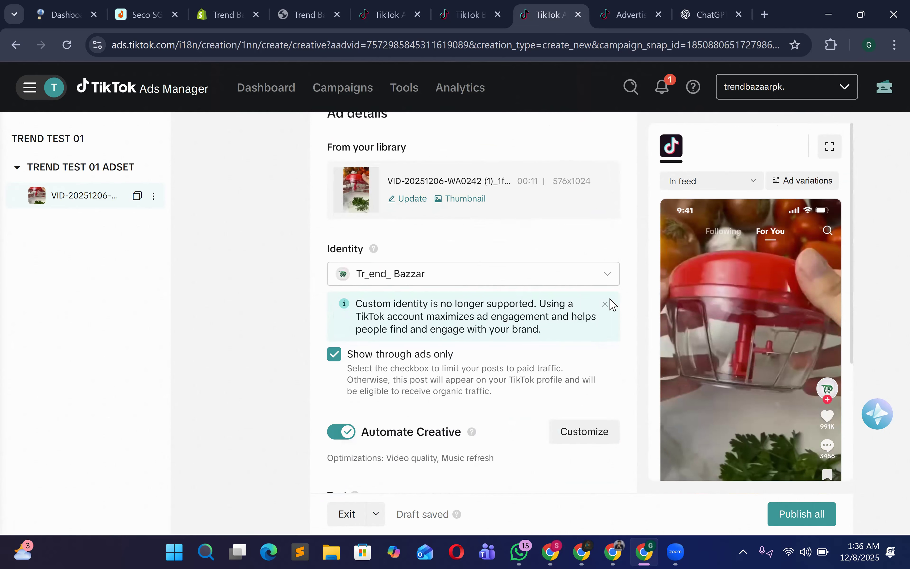
click(603, 305)
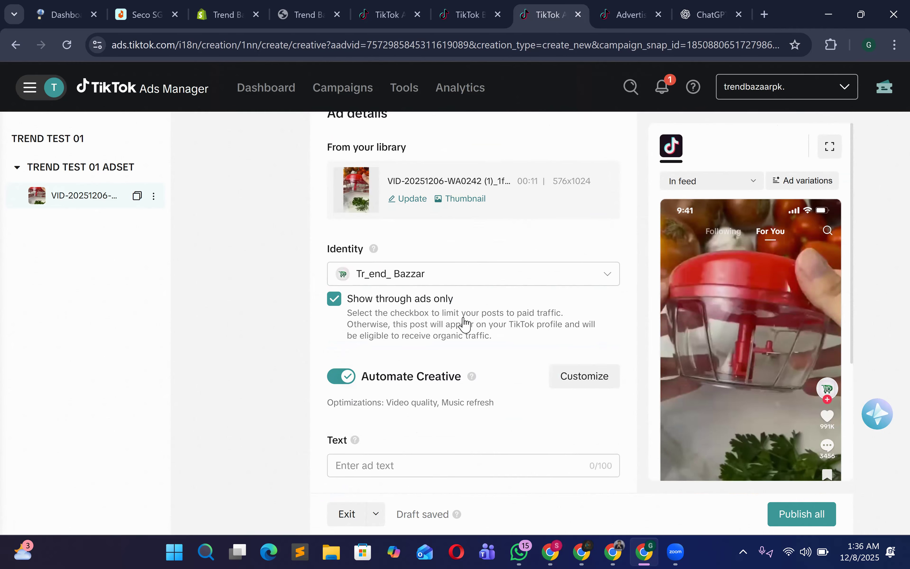
Step: Update the ad's creative by reselecting the video VID-20251206-WA0242 from the creative library
scroll(458, 331, up, 3)
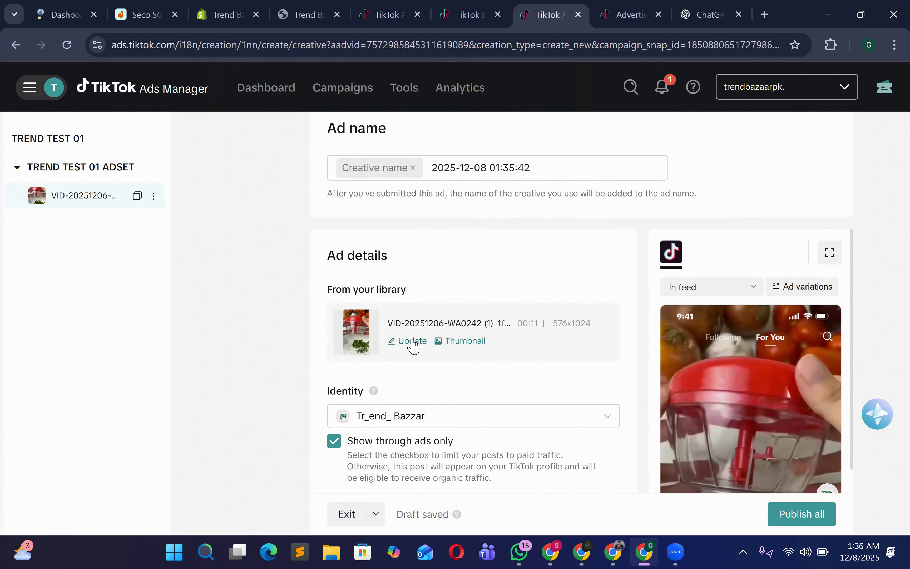
click(421, 373)
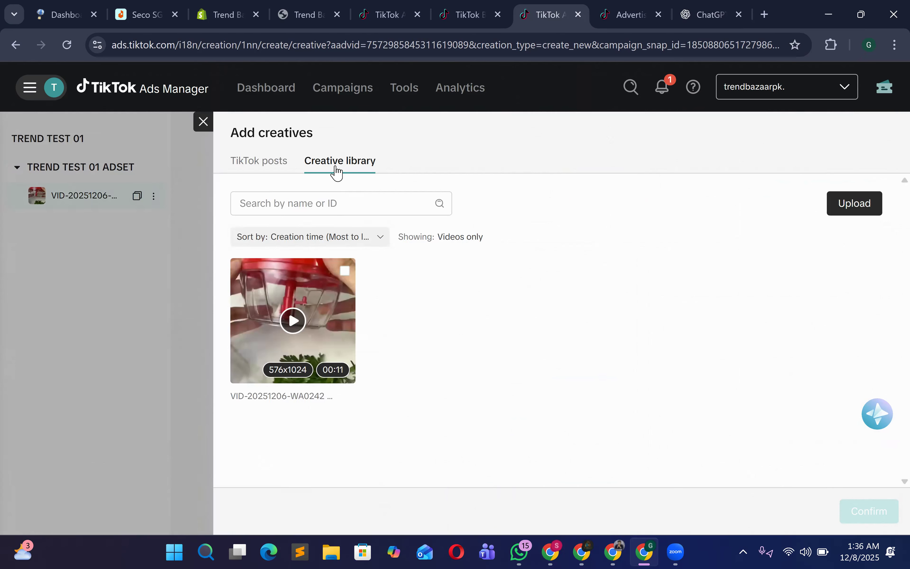
click(320, 327)
click(866, 512)
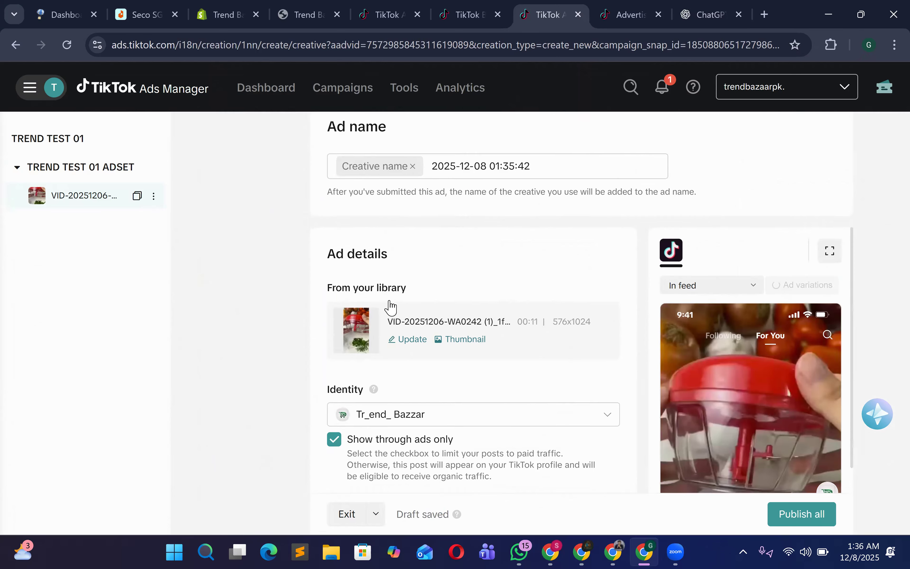
Step: Review the Automate Creative, ad text, and call-to-action settings along with the ad preview
scroll(432, 324, down, 4)
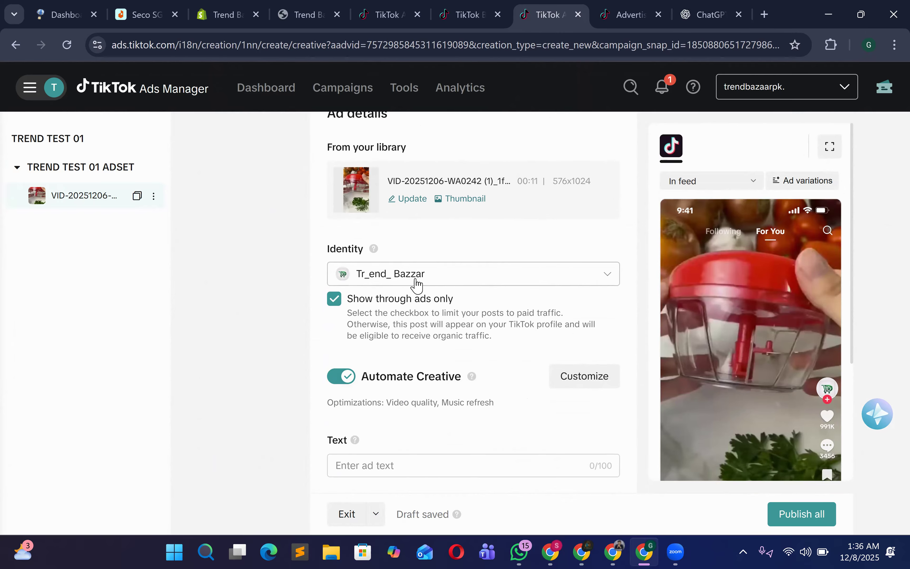
scroll(414, 276, down, 2)
scroll(436, 242, down, 2)
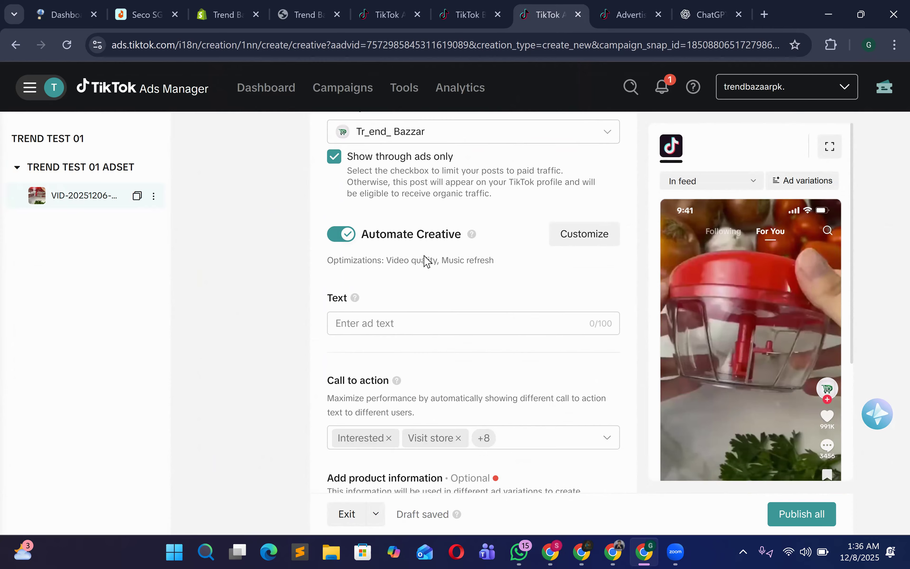
click(394, 327)
scroll(780, 370, down, 4)
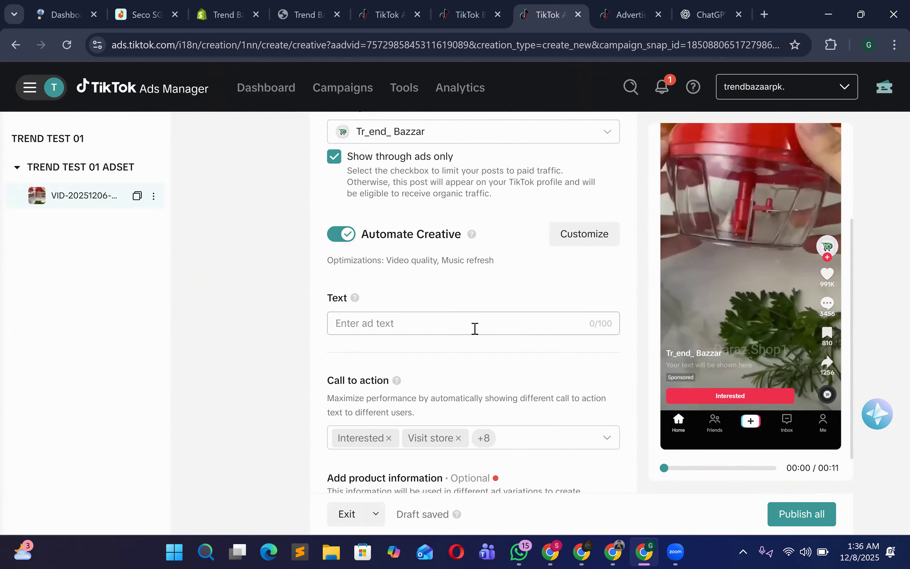
Step: Switch to ChatGPT and ask for a two-line caption for the product ad of the SPEEDY MINI COOPER
click(694, 17)
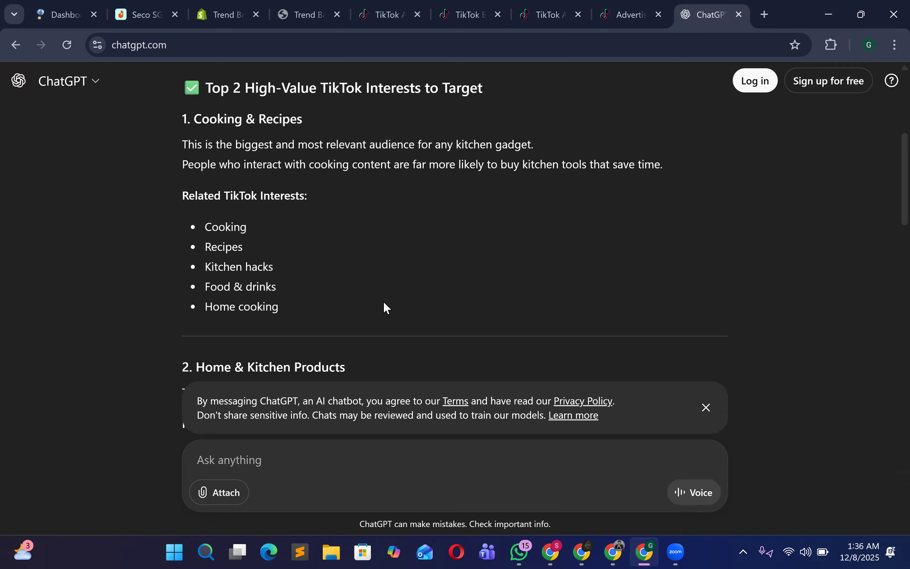
text(G)
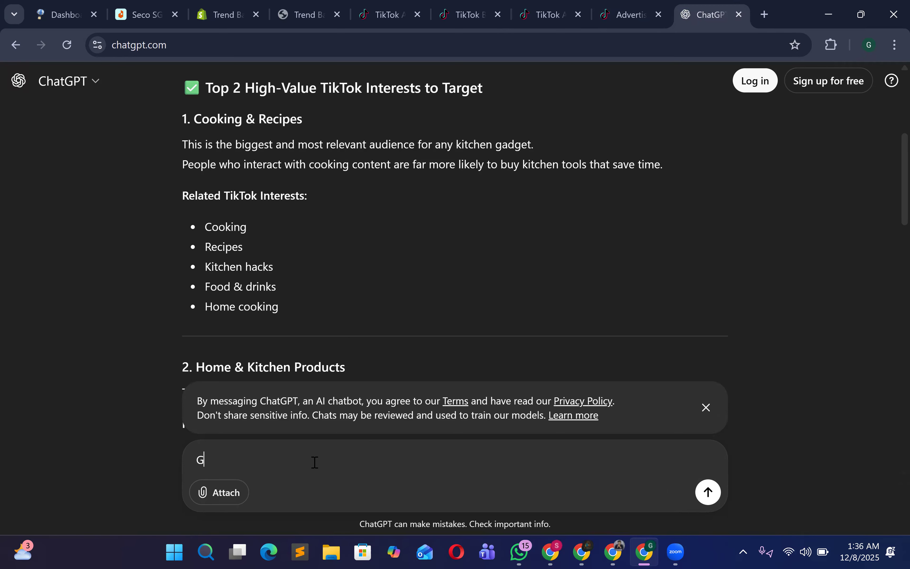
text(IVE ME CAPTION FOR)
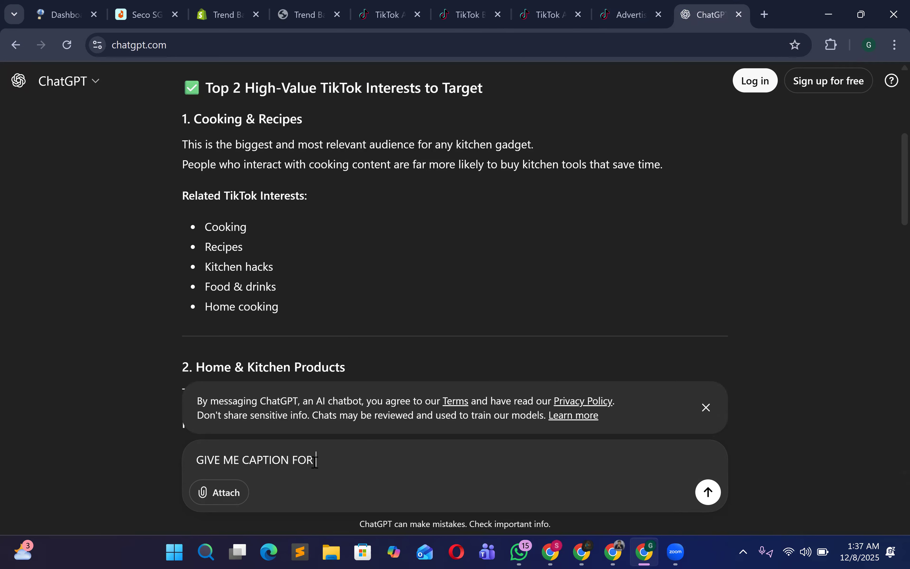
text( MY PRODUCT ADD )
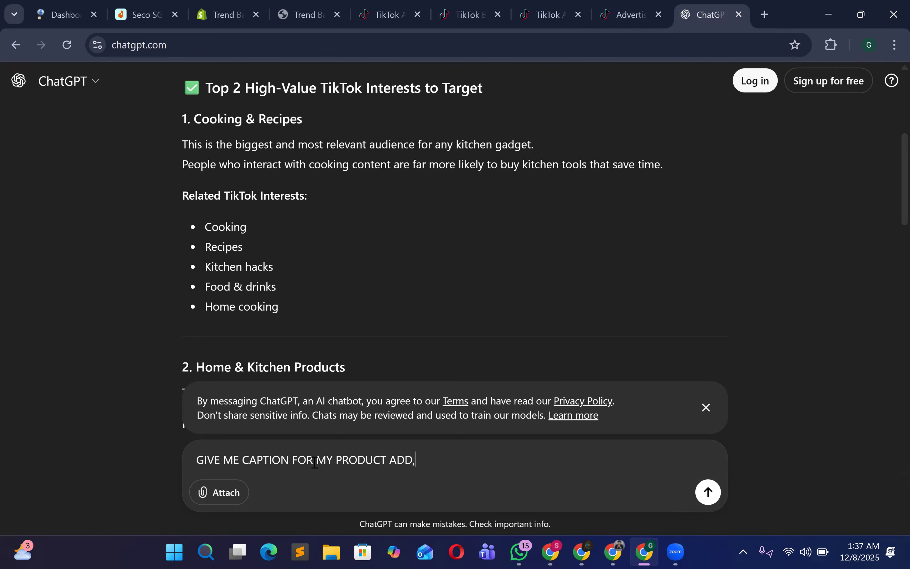
text( PRODUCT IS SPEEDY)
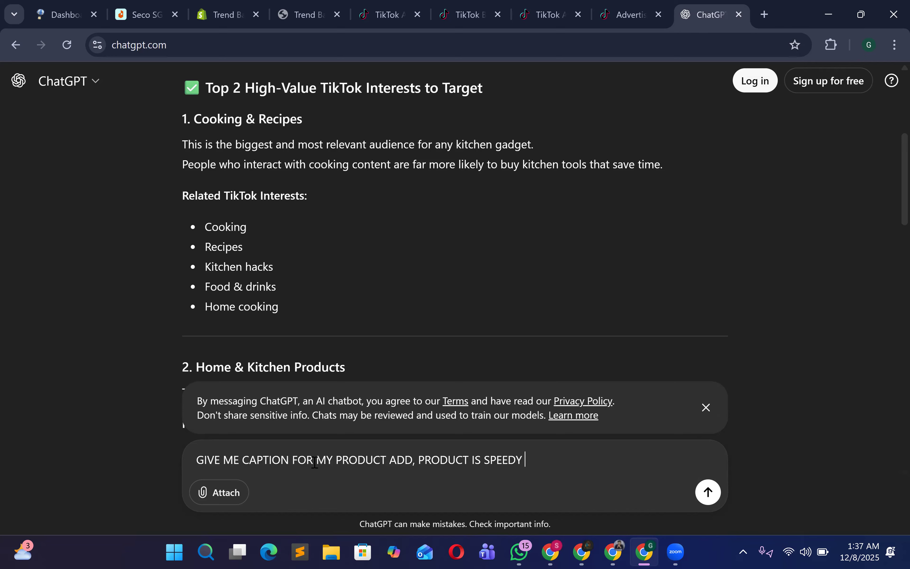
text( MINI COOPER)
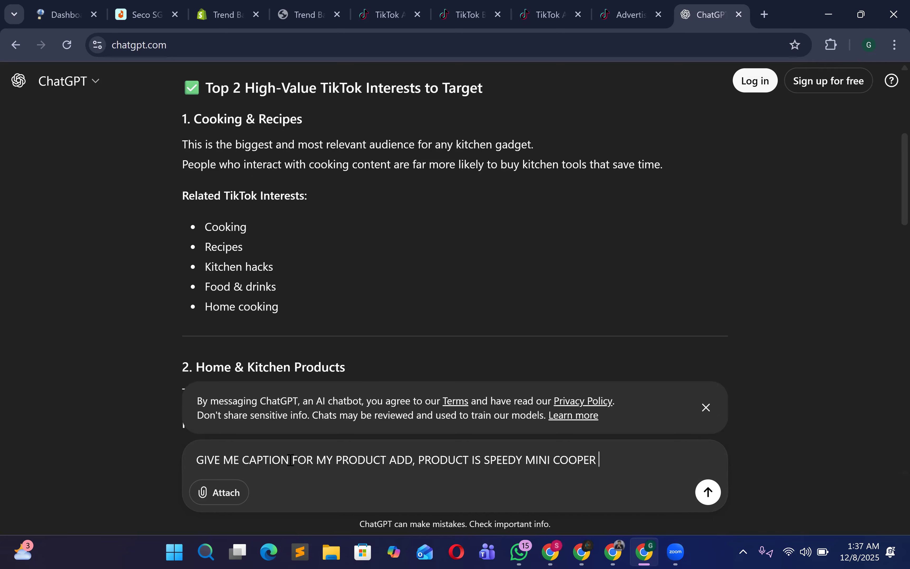
text(IN 2 LINES)
key(Return)
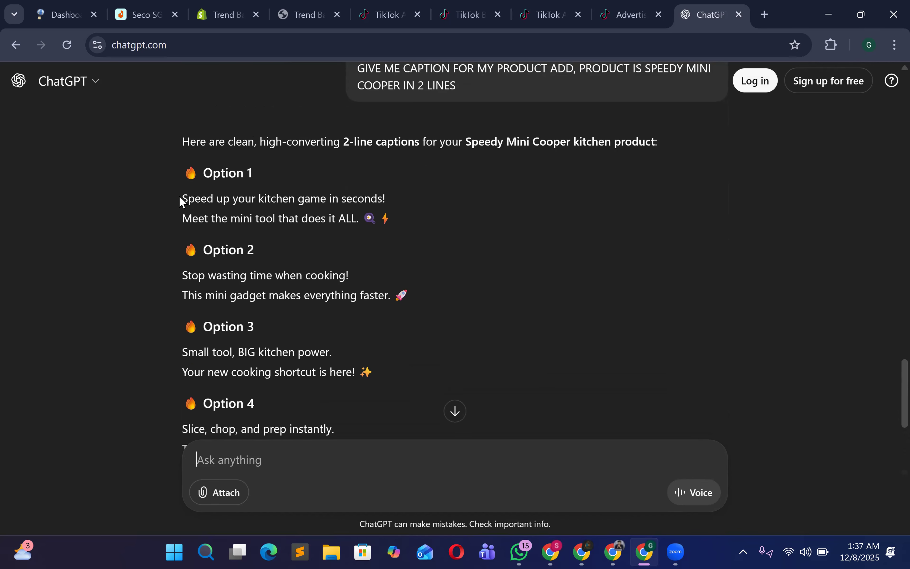
Step: Copy the caption line "Your new cooking shortcut is here! ✨" from ChatGPT's Option 3 into the ad text in TikTok Ads Manager
drag(183, 199, 432, 237)
scroll(428, 239, down, 3)
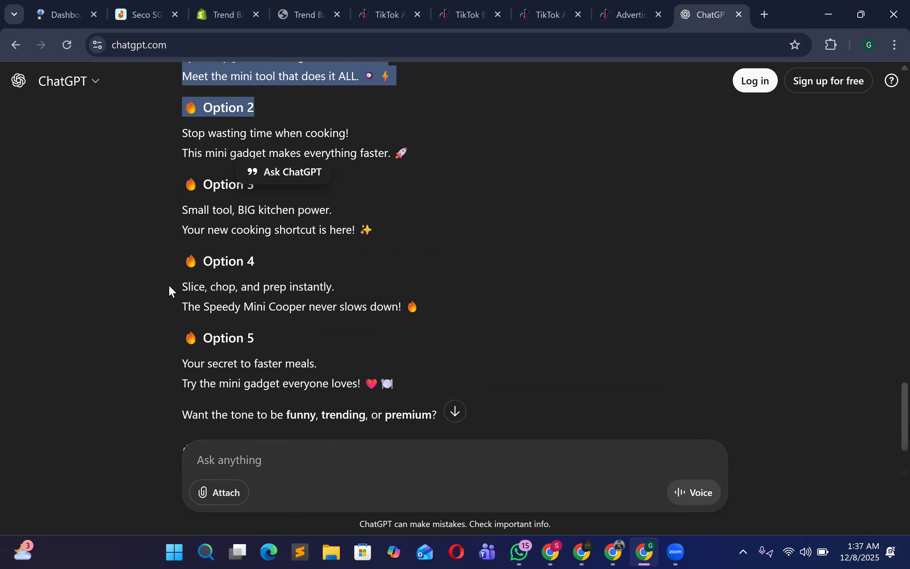
drag(172, 209, 382, 232)
right_click(367, 230)
click(393, 247)
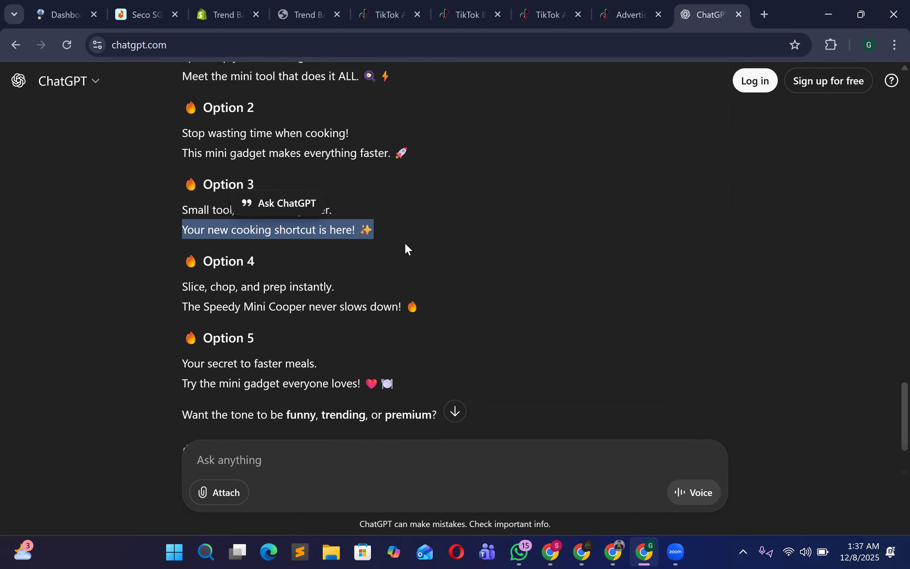
click(544, 14)
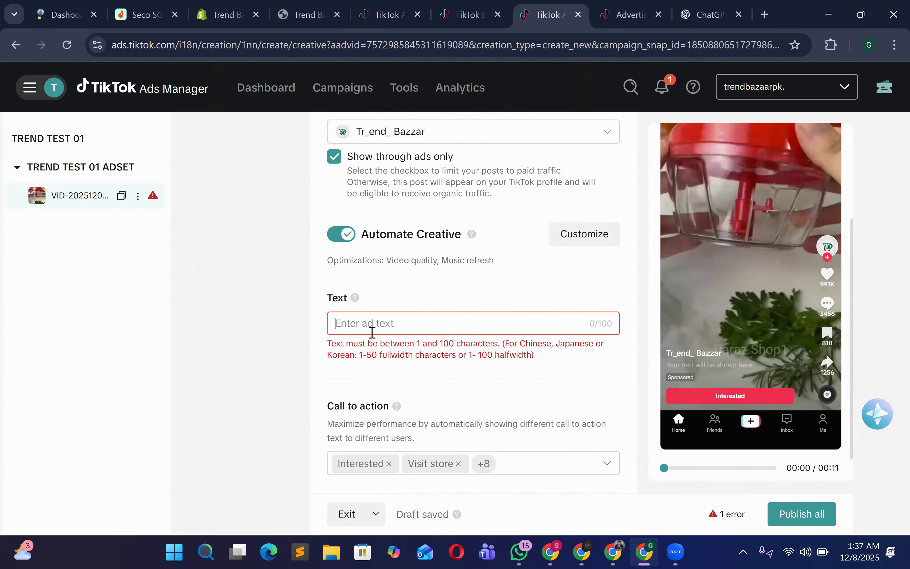
key(ctrl+v)
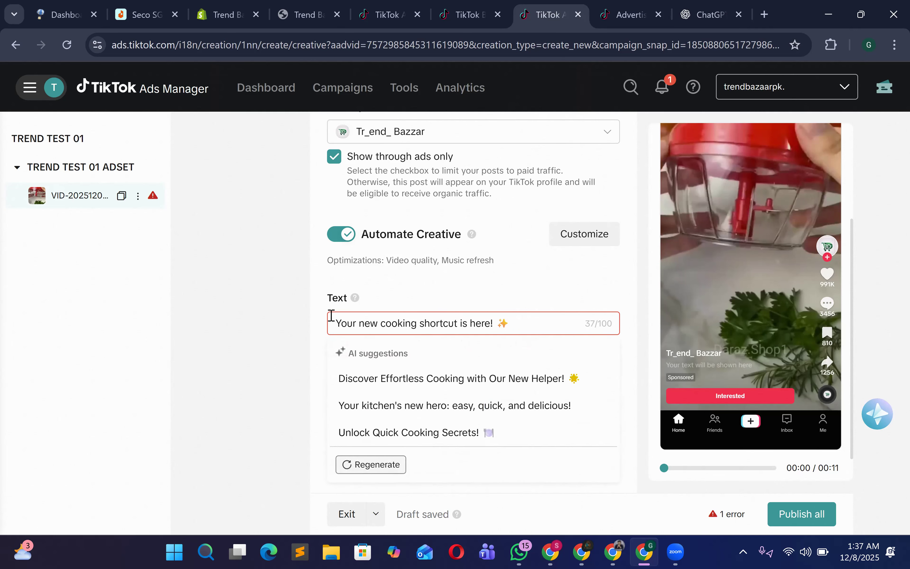
Step: Replace the ad text with "Mini Speedy Cooper Sale Live!"
key(ctrl+a)
key(BackSpace)
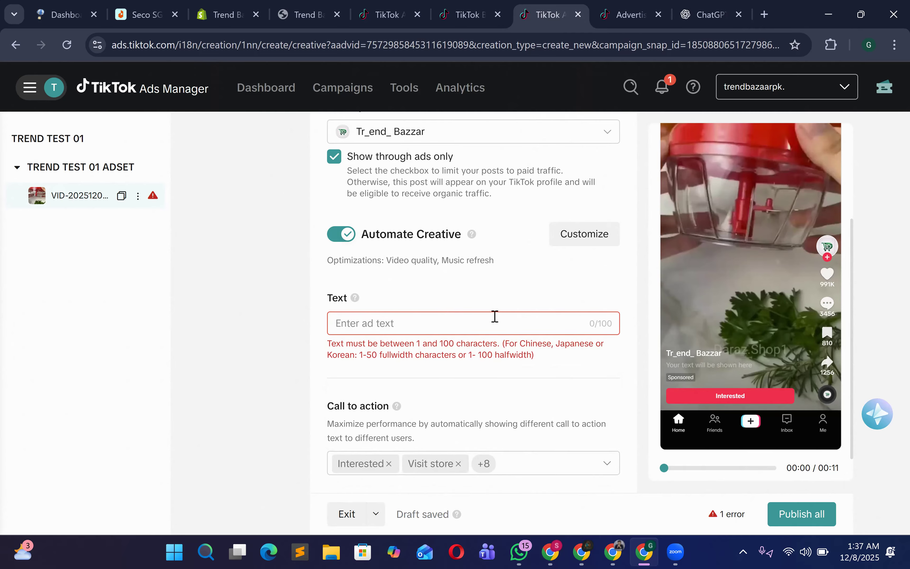
text(ini SpeeeCoop)
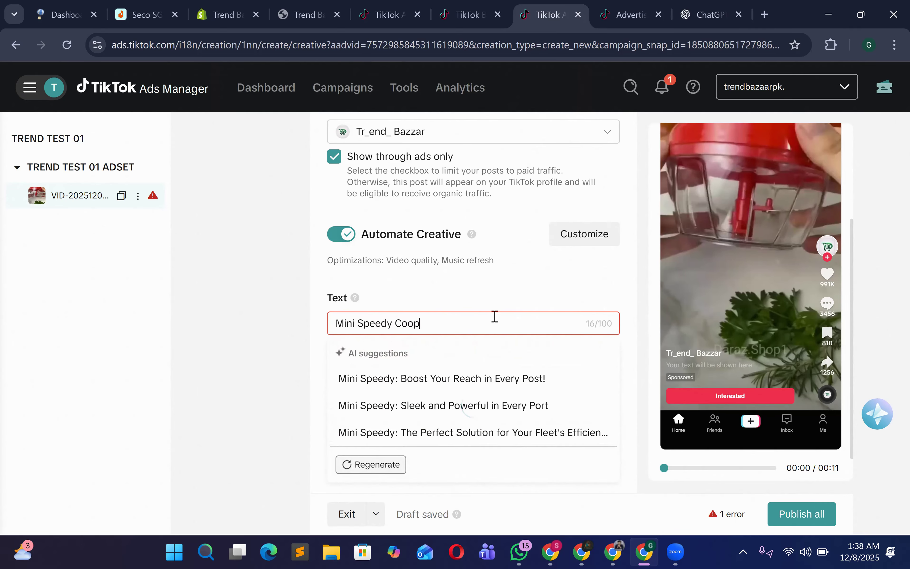
text(er Sale Live!)
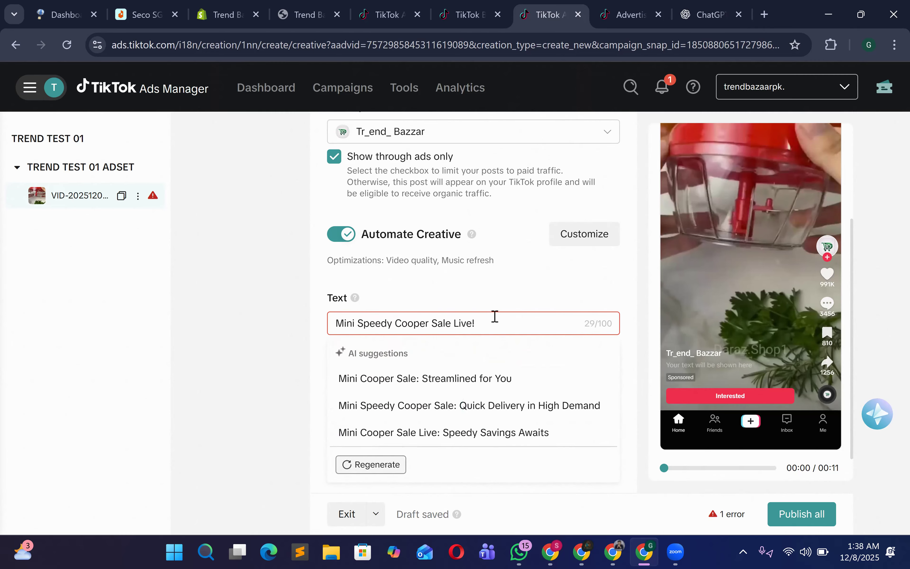
click(321, 339)
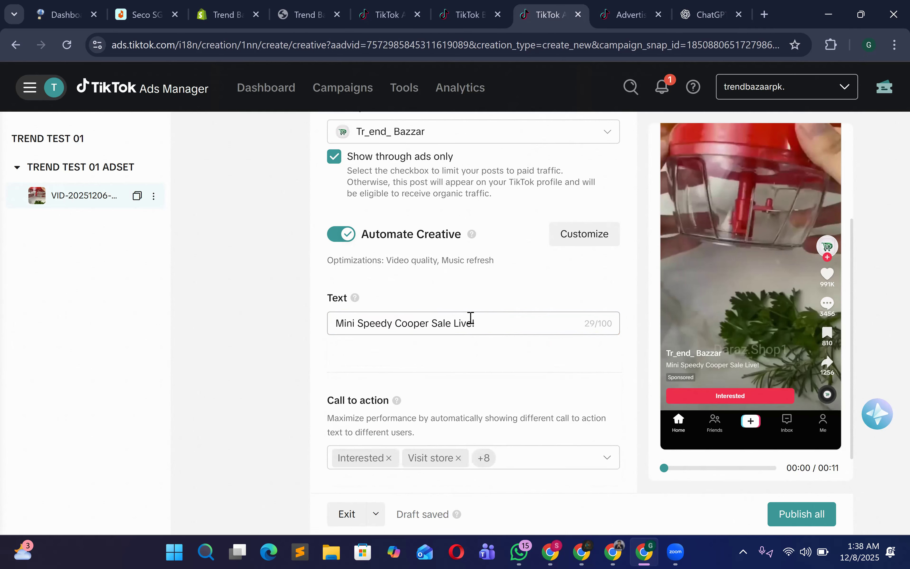
Step: Append the price phrase "Just In 1499/-" to the end of the ad text
click(484, 323)
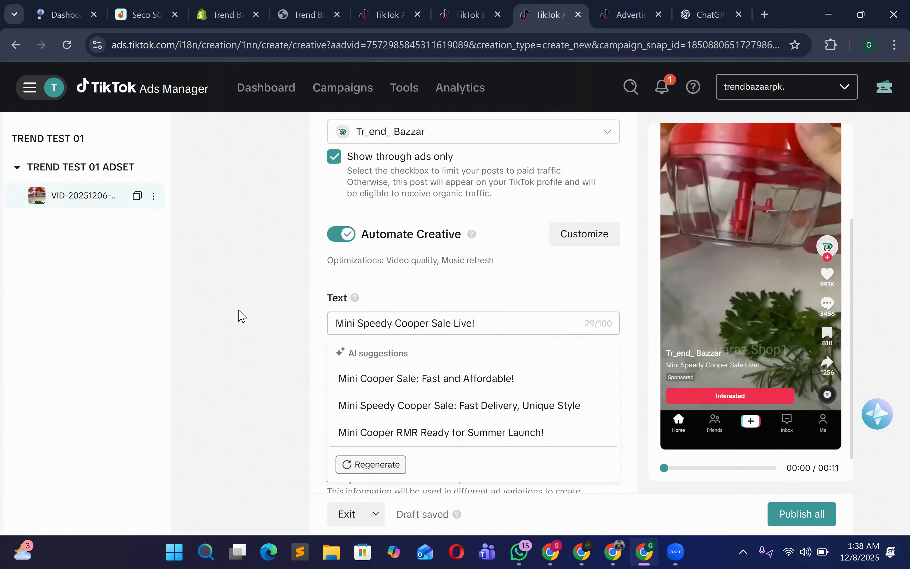
click(253, 318)
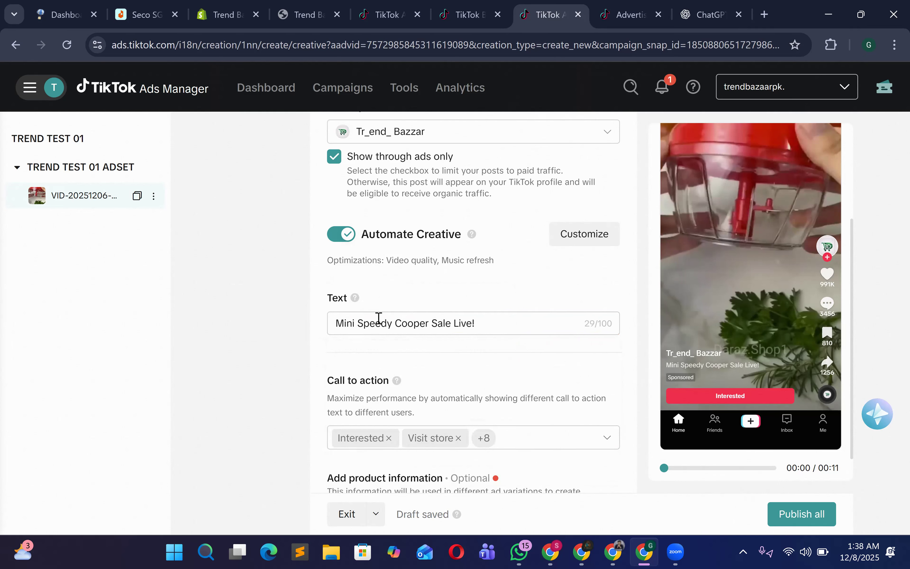
click(489, 326)
text(Just IN )
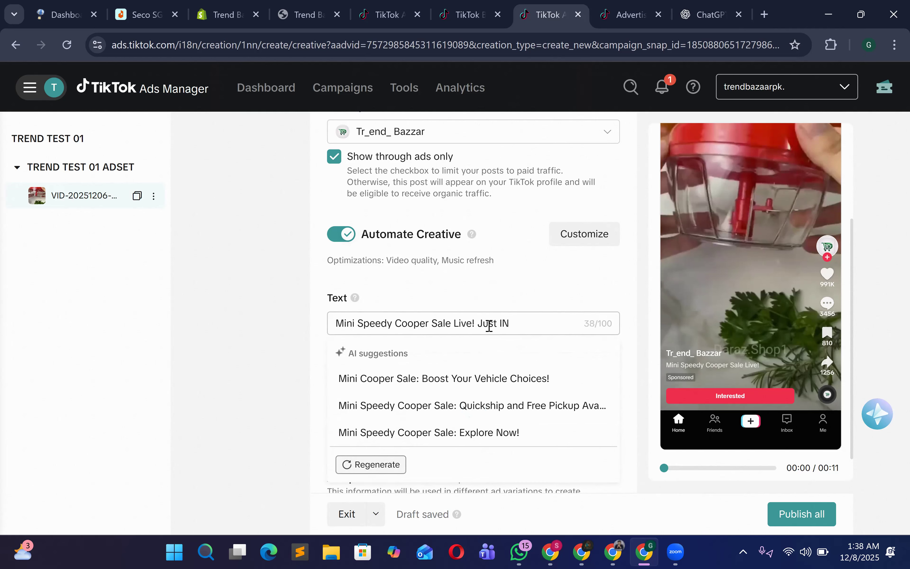
text(1499)
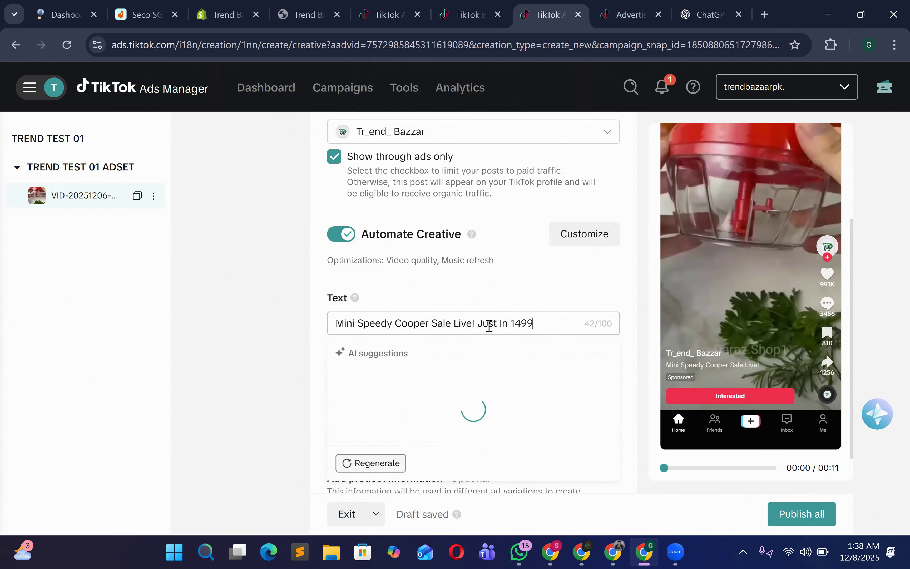
text(/1)
key(BackSpace)
text(-)
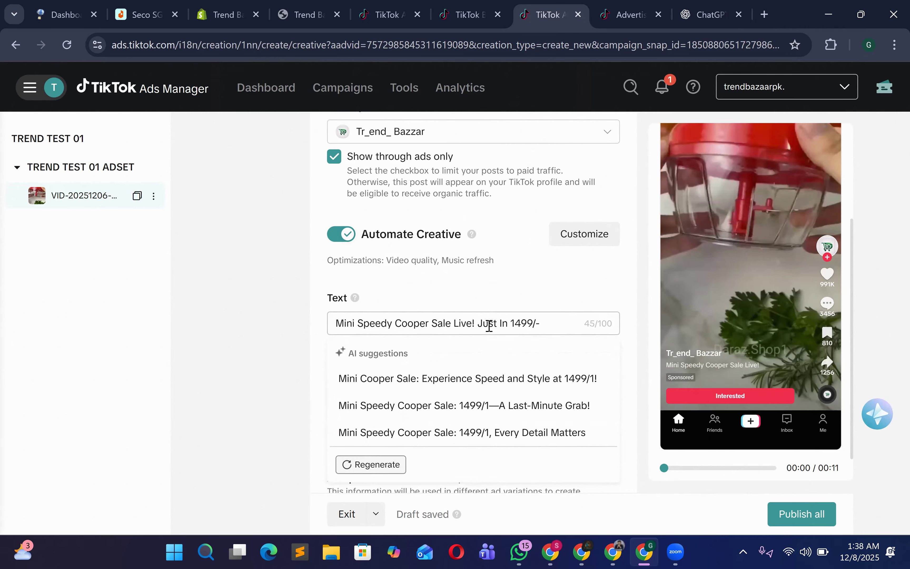
click(226, 320)
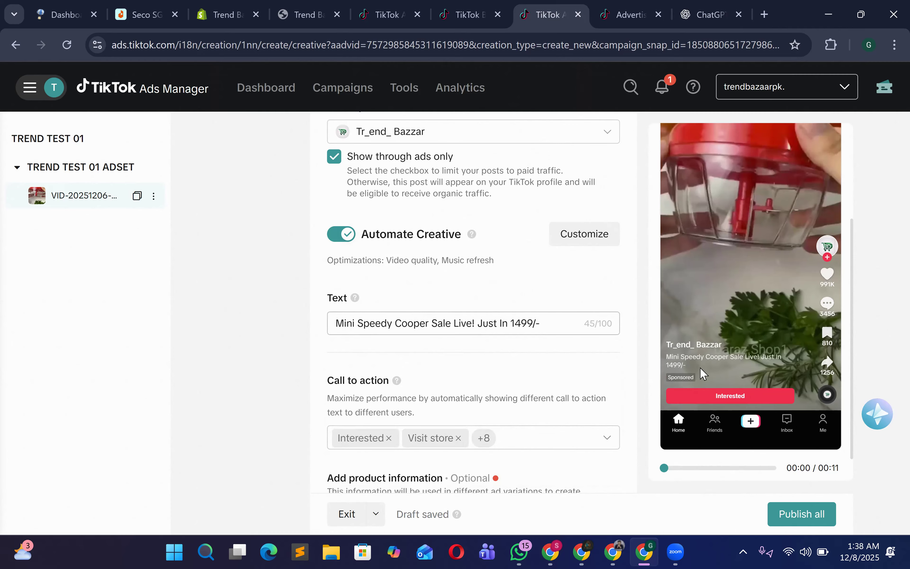
Step: Move "Just In 1499/-" to the start of the ad text in place of "Mini", leaving a single space before "Speedy"
mouse_move(747, 355)
drag(480, 327, 579, 324)
key(ctrl+c)
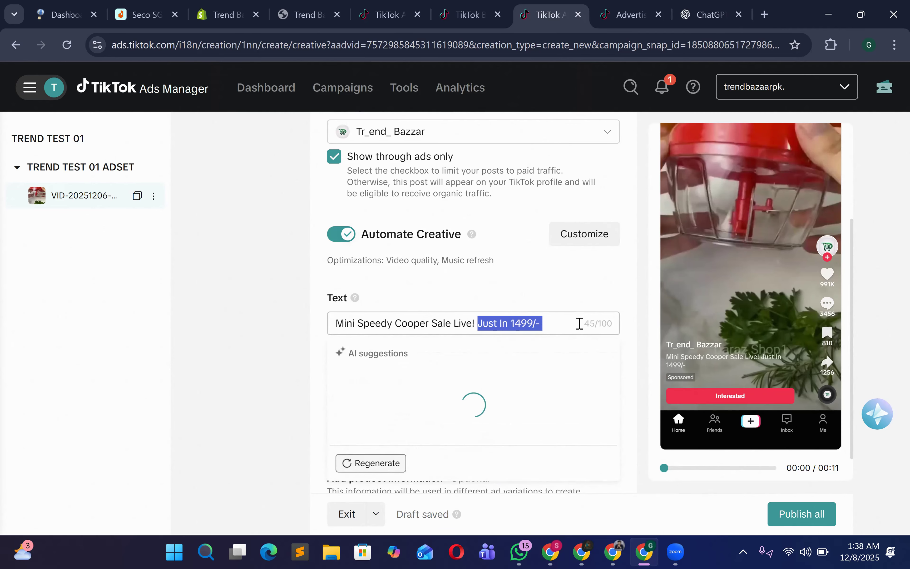
key(BackSpace)
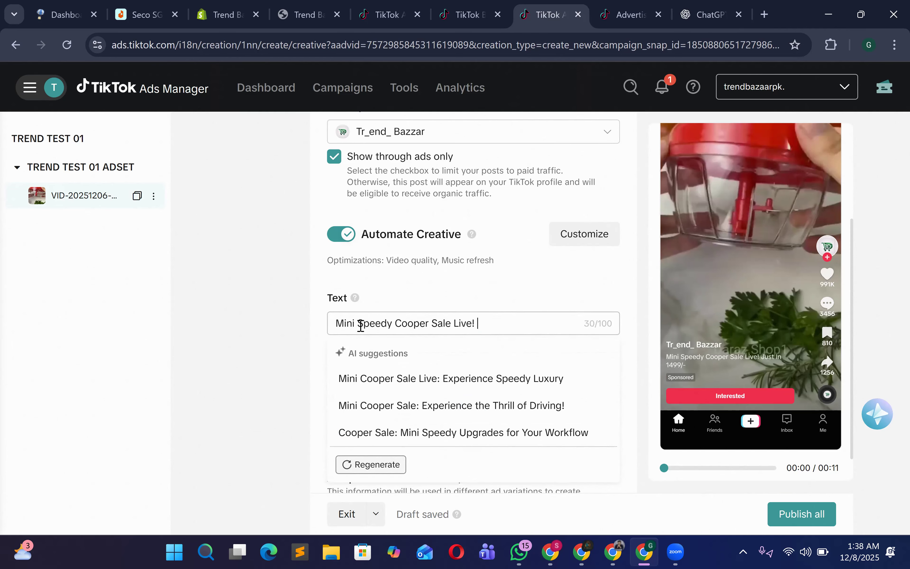
drag(356, 323, 311, 323)
key(BackSpace)
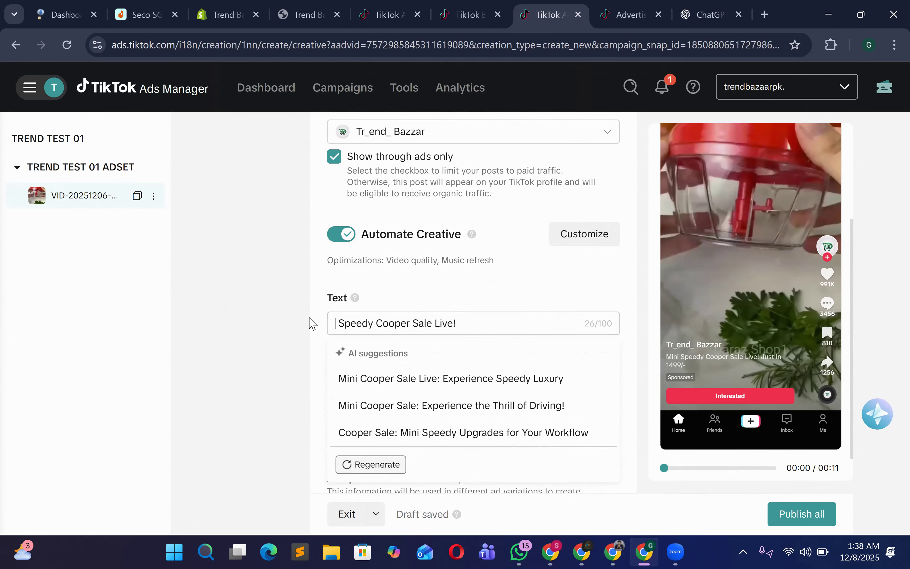
key(ctrl+v)
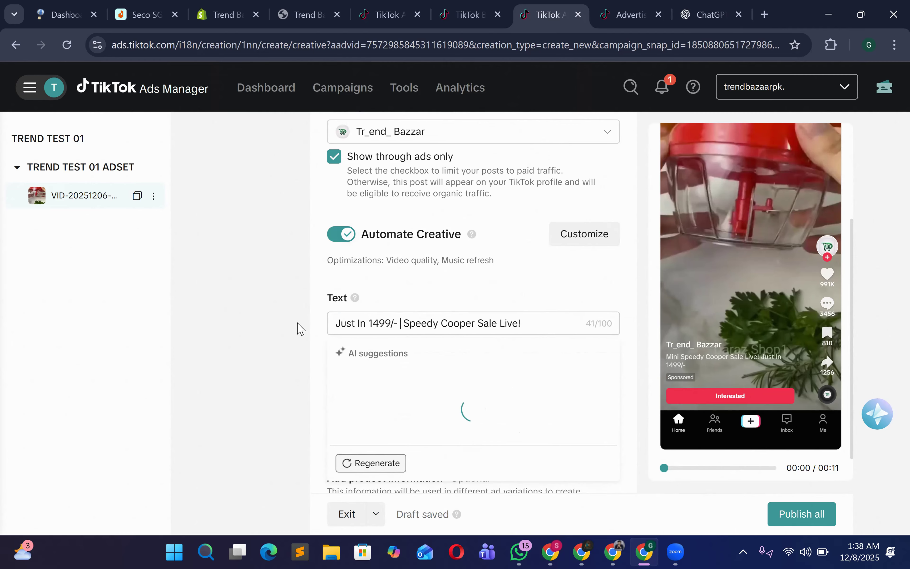
click(251, 329)
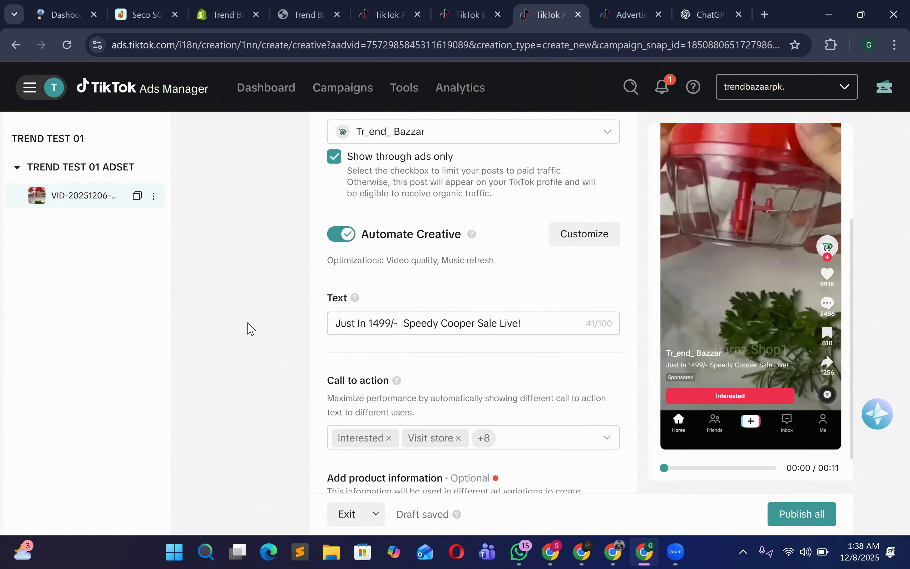
click(404, 326)
key(BackSpace)
click(199, 311)
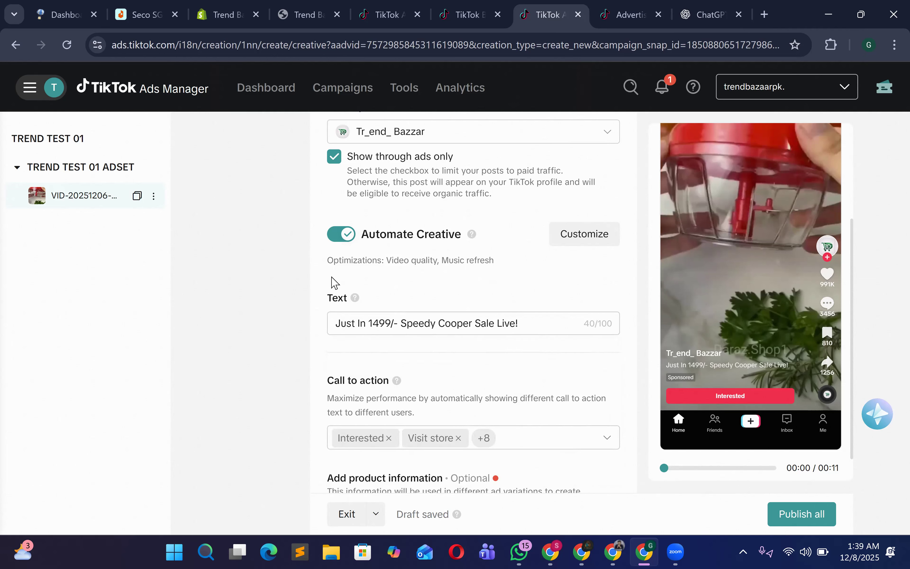
Step: Review the ad name, the library video, and the ad details alongside the ad preview
scroll(359, 252, up, 10)
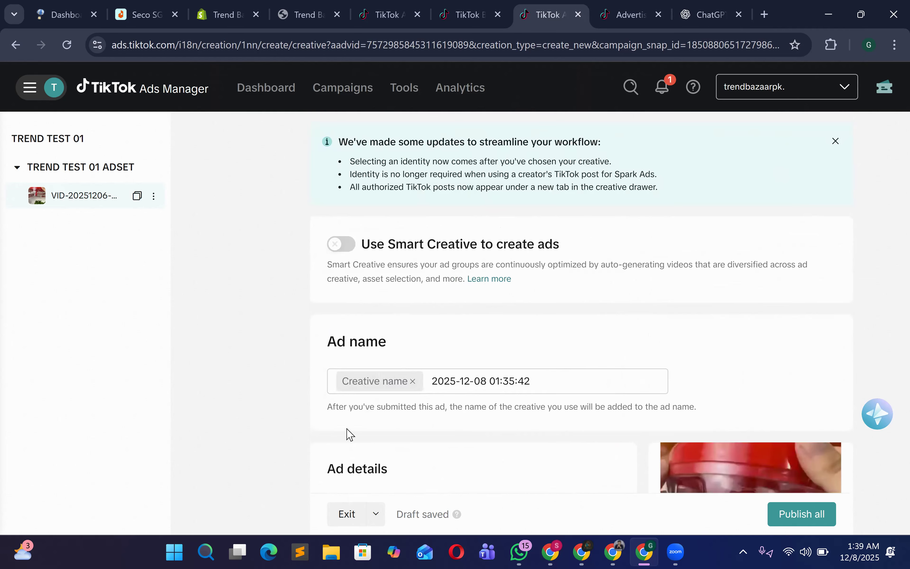
scroll(525, 400, down, 2)
drag(534, 318, 474, 320)
click(453, 344)
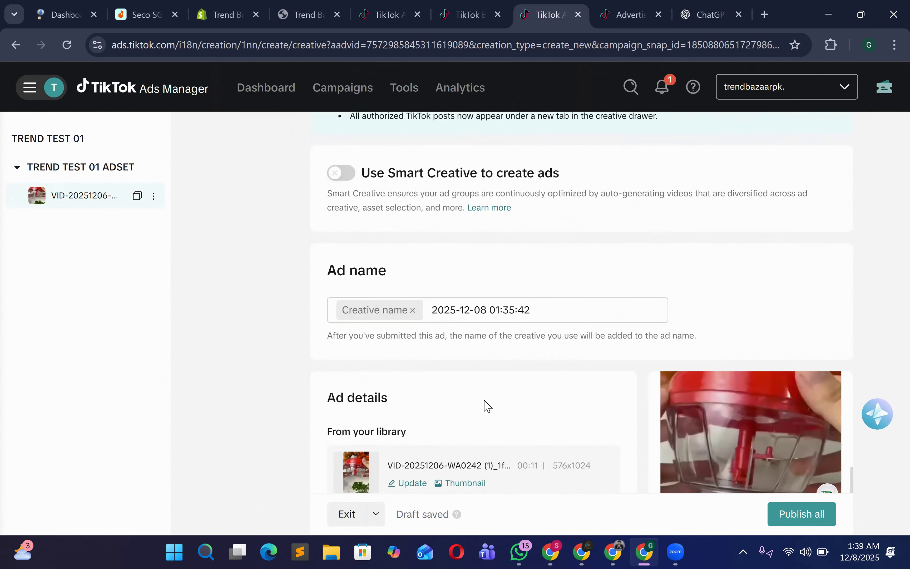
scroll(488, 405, down, 2)
scroll(457, 337, down, 2)
scroll(445, 276, up, 2)
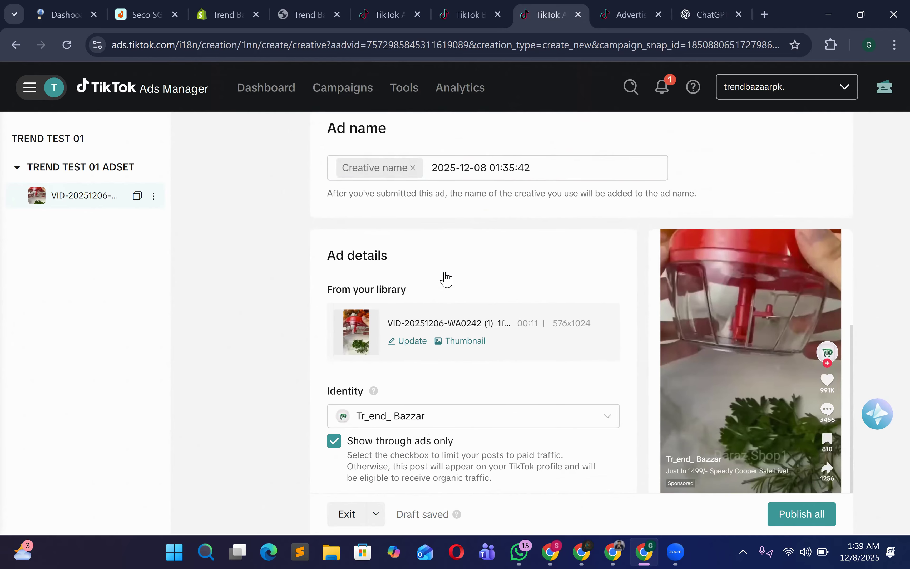
scroll(417, 376, down, 2)
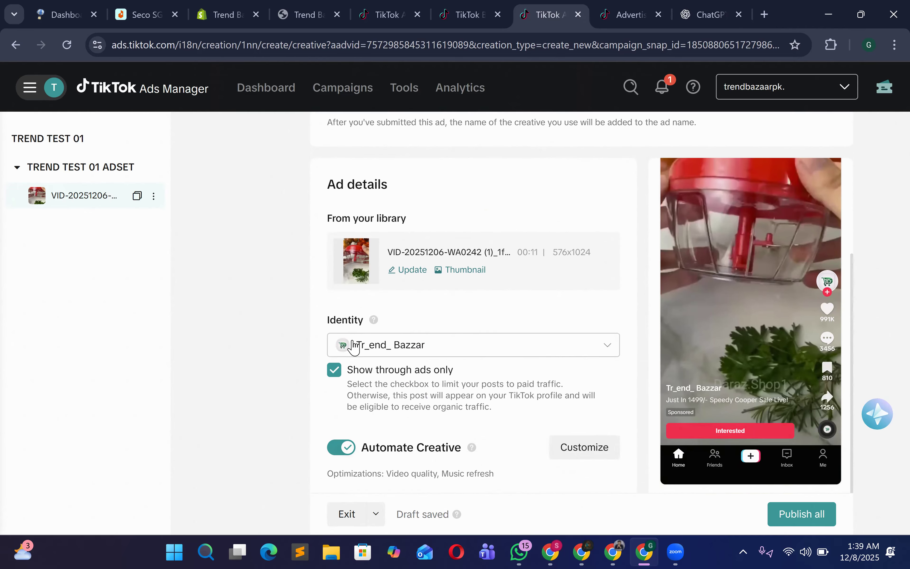
Step: Refresh the list of TikTok accounts offered as the ad's identity, keeping Tr_end_ Bazzar selected
click(458, 351)
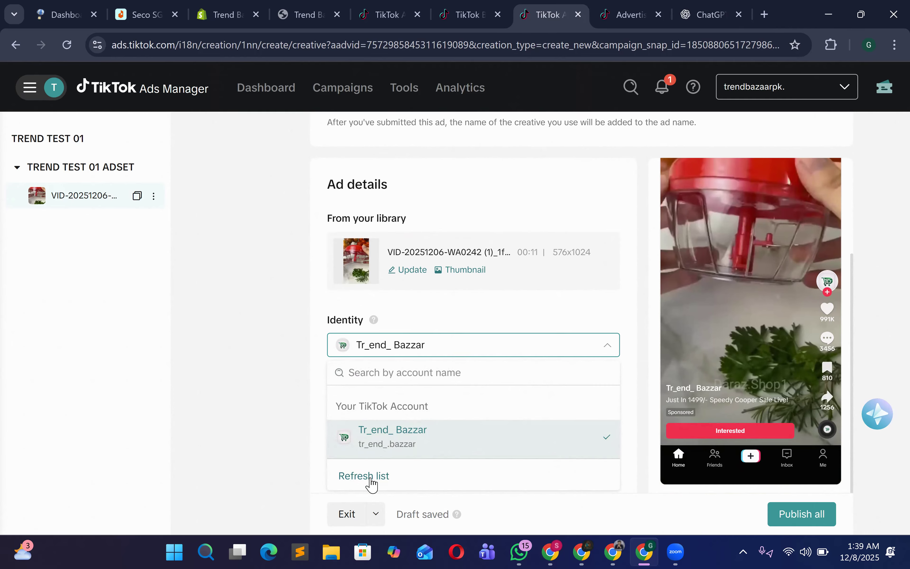
click(372, 477)
scroll(419, 333, down, 4)
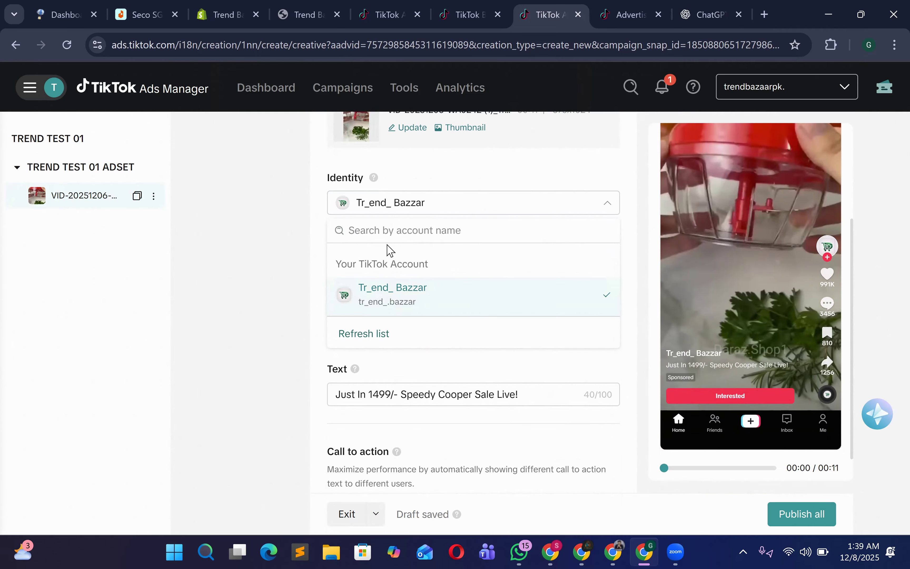
click(308, 259)
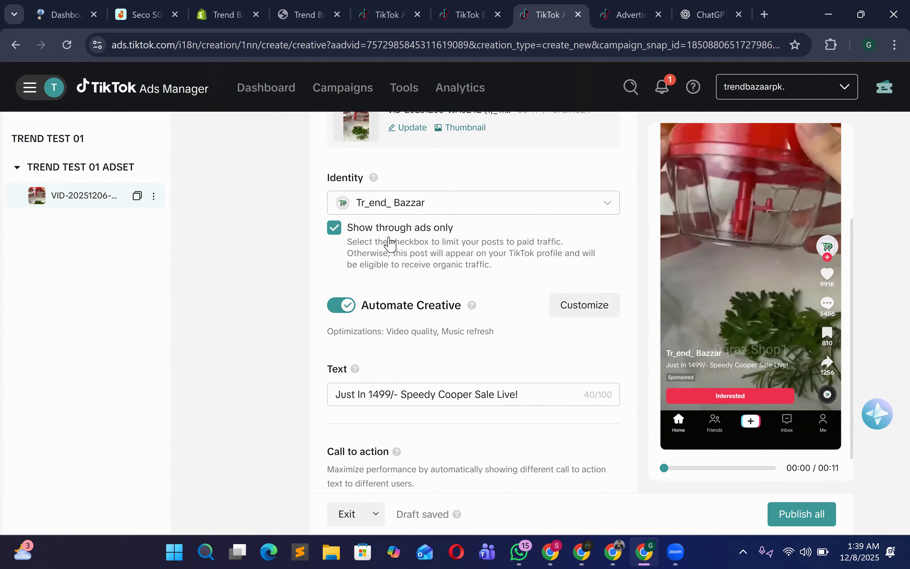
scroll(448, 183, down, 2)
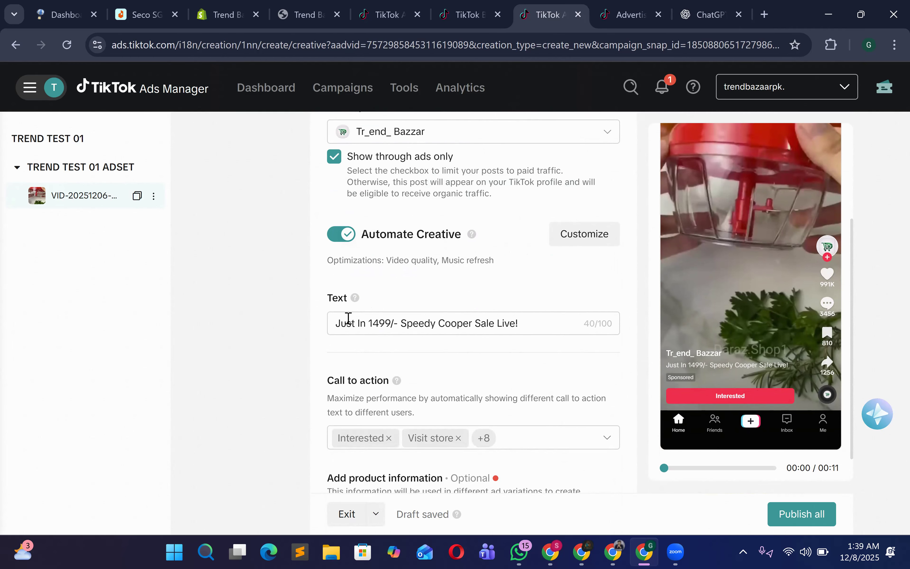
Step: Review the ad text, the selected call-to-action options, and the Automate Creative settings
drag(565, 321, 331, 325)
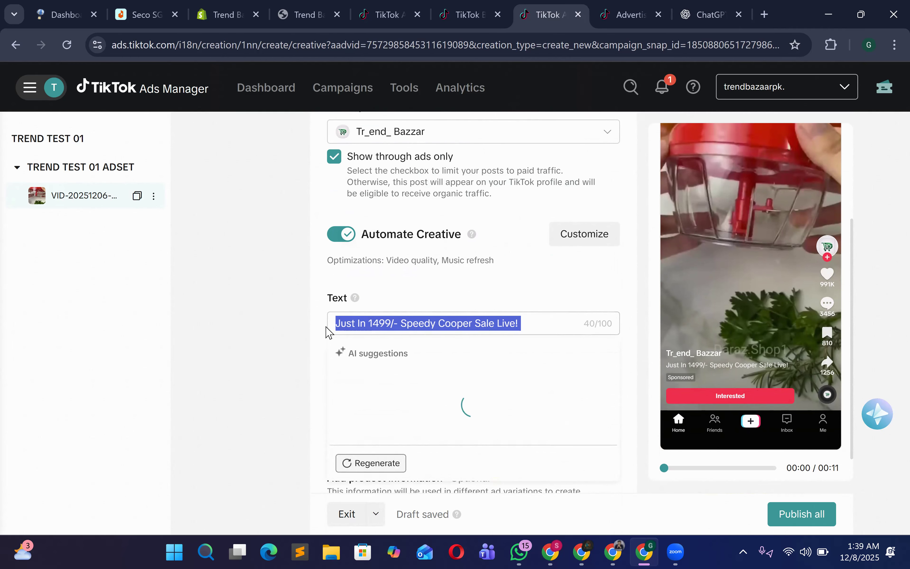
click(285, 320)
scroll(449, 315, down, 2)
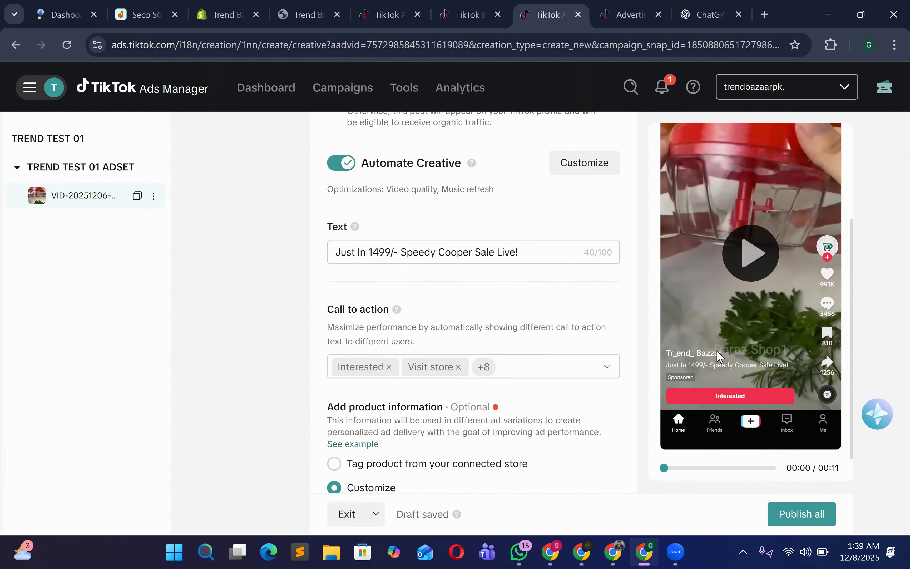
click(526, 372)
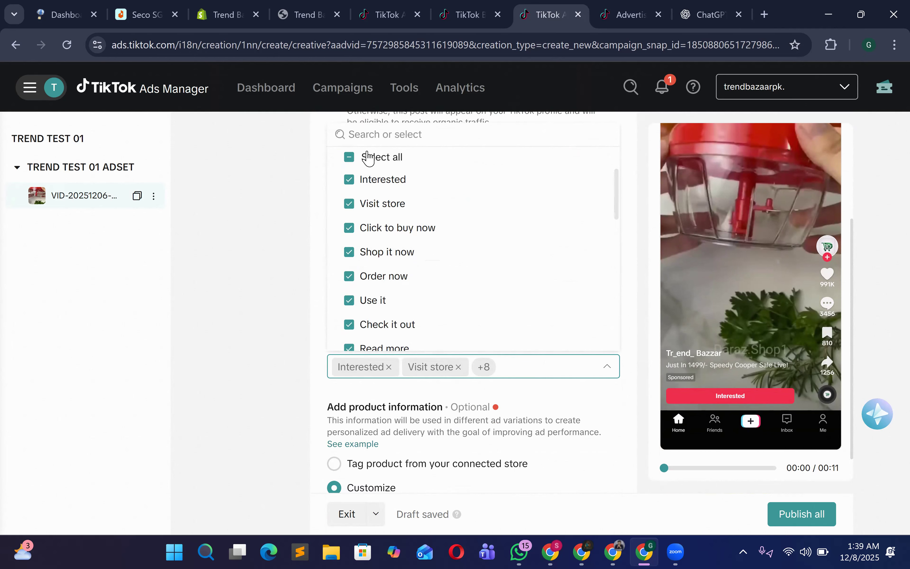
scroll(422, 274, down, 3)
scroll(416, 284, up, 8)
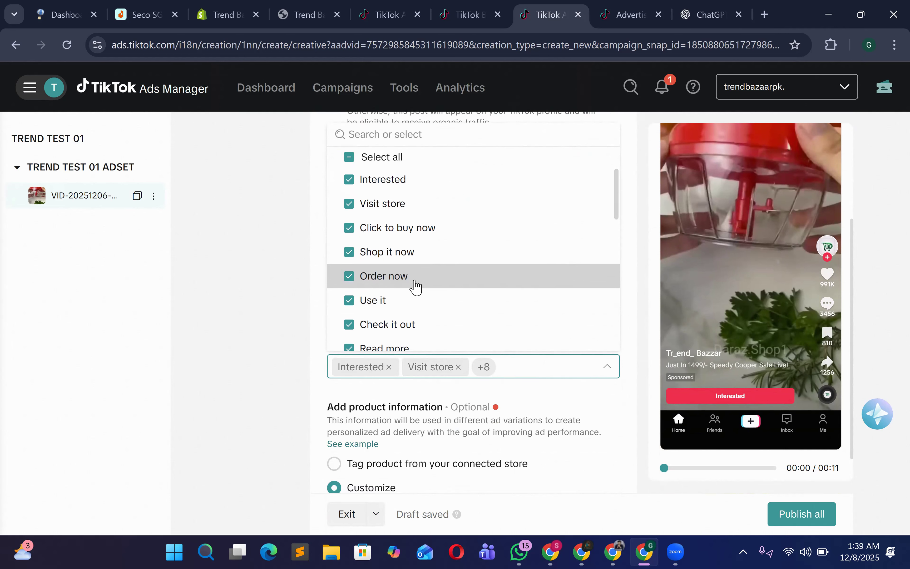
click(293, 330)
scroll(471, 359, down, 2)
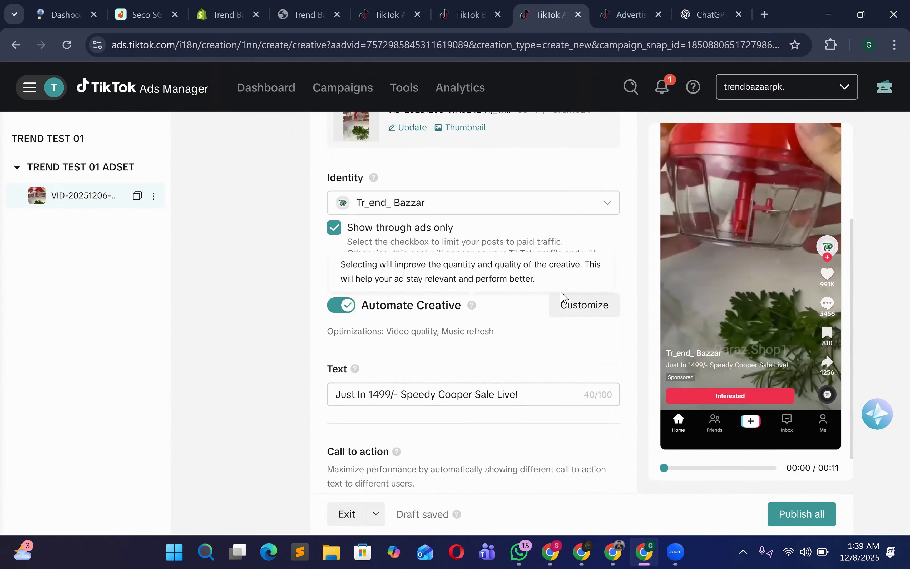
scroll(476, 380, down, 4)
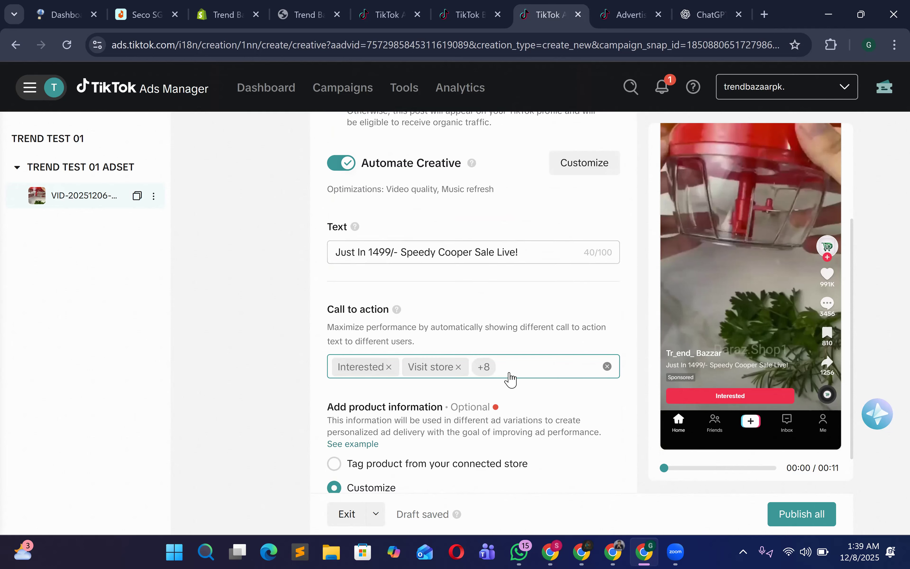
Step: Clear all selected calls to action and choose only Order now and Shop now
click(510, 373)
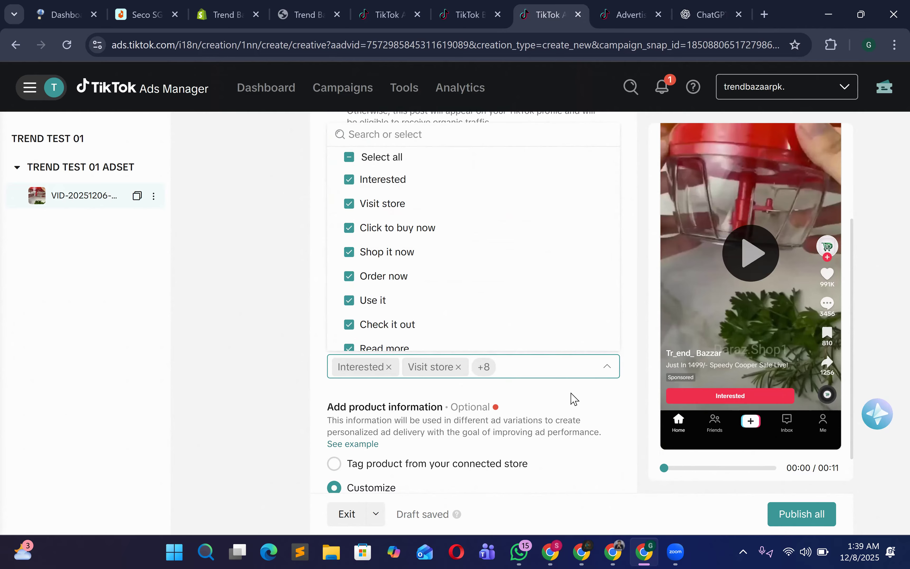
scroll(445, 350, up, 2)
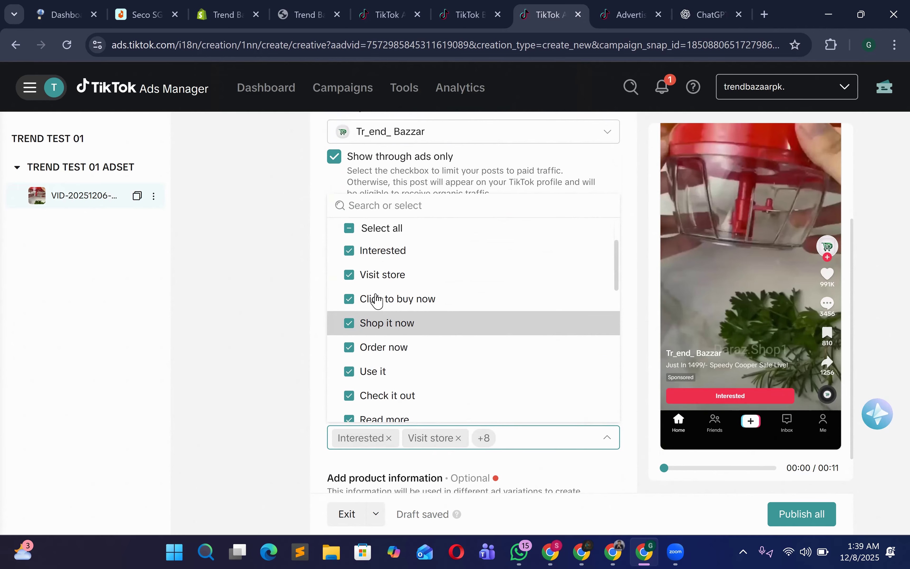
click(350, 228)
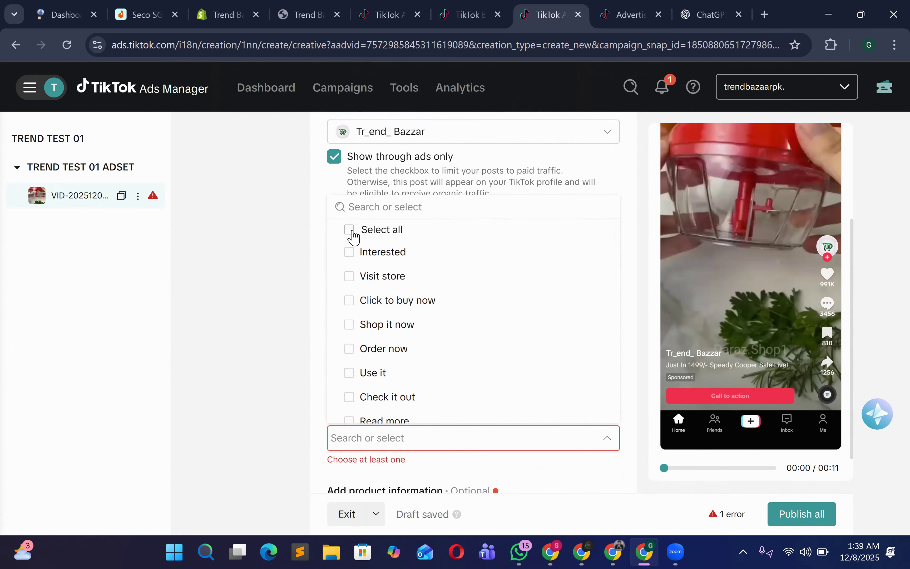
click(391, 350)
scroll(393, 348, down, 6)
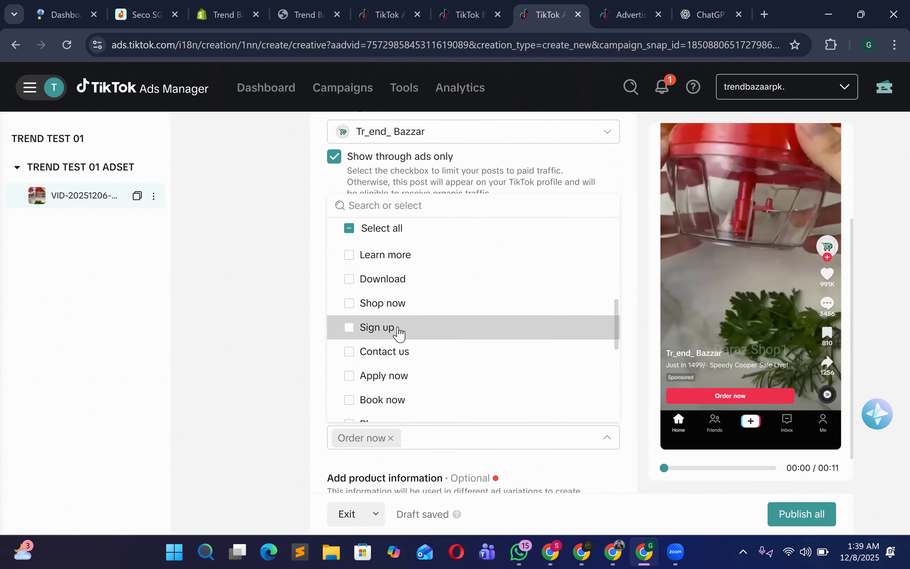
click(393, 305)
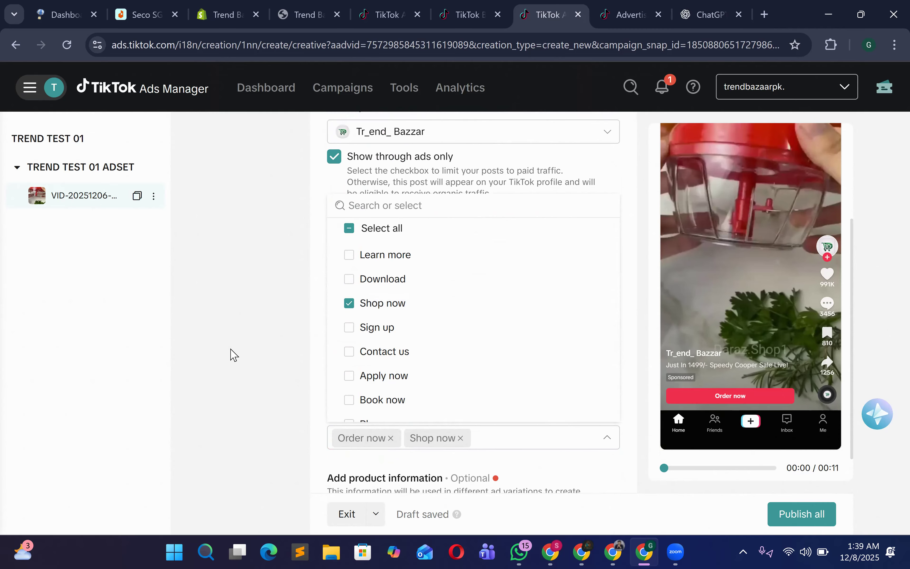
click(726, 408)
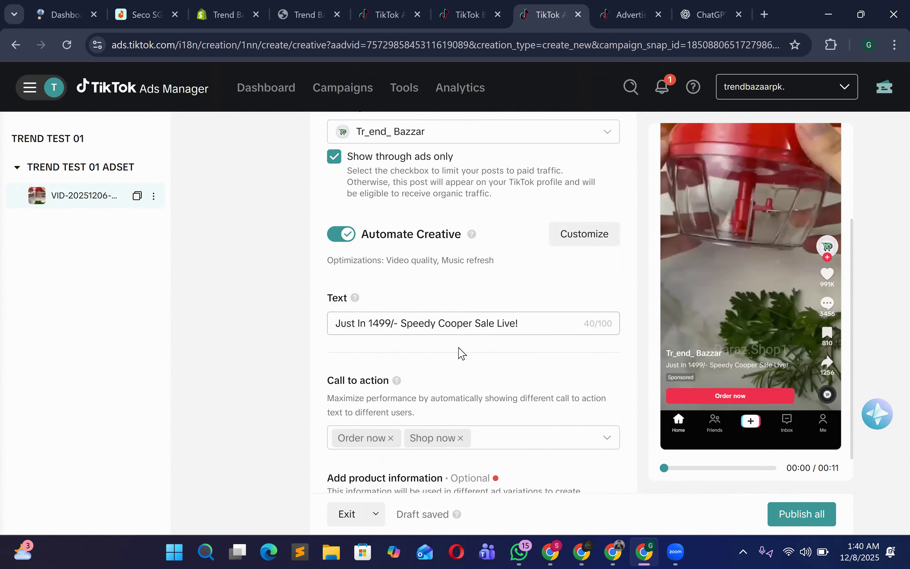
Step: Look through the ad's optional product information and the website destination settings below it
scroll(385, 336, down, 2)
scroll(462, 350, down, 2)
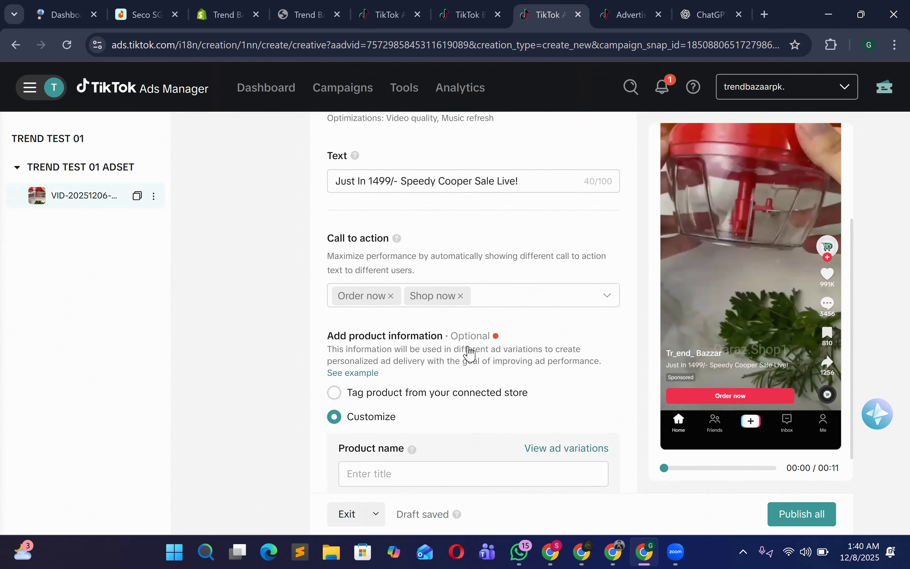
scroll(468, 354, down, 8)
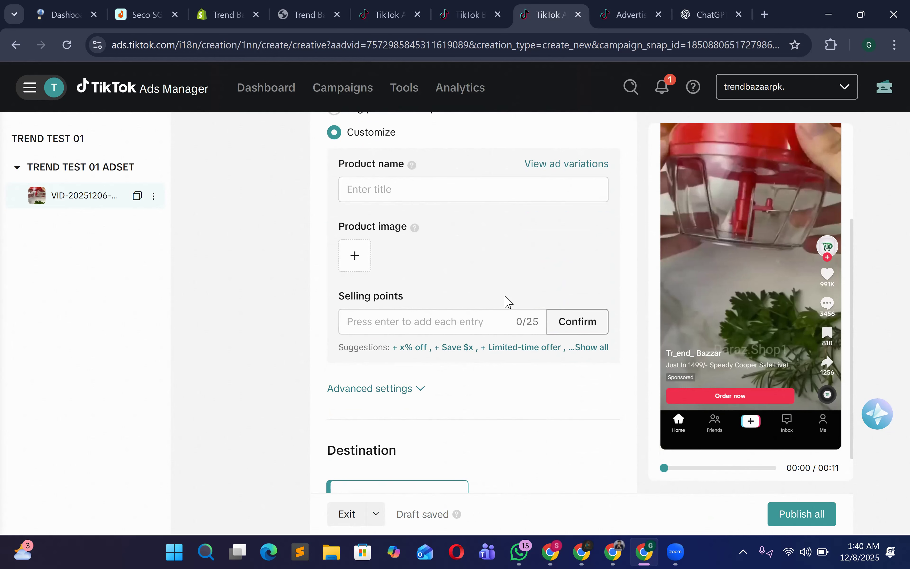
scroll(373, 299, down, 8)
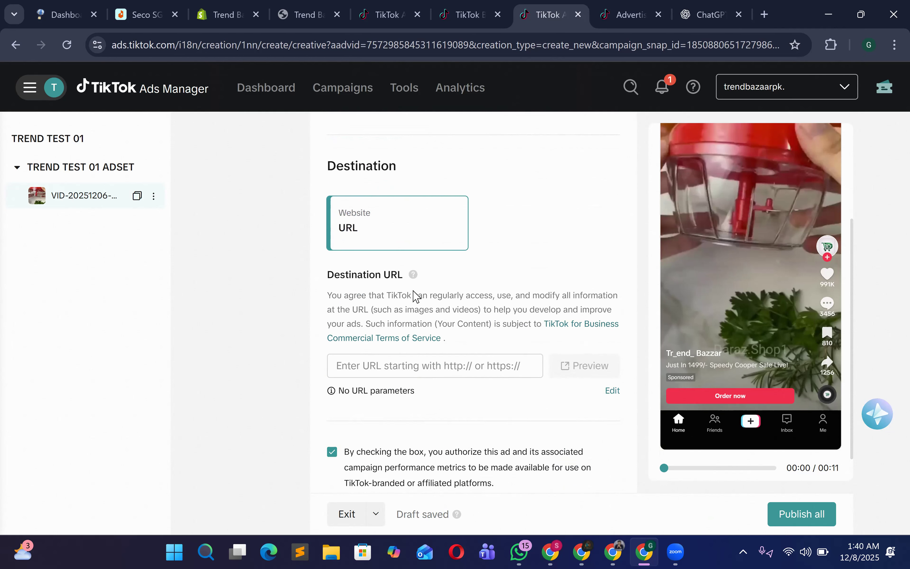
scroll(444, 365, down, 2)
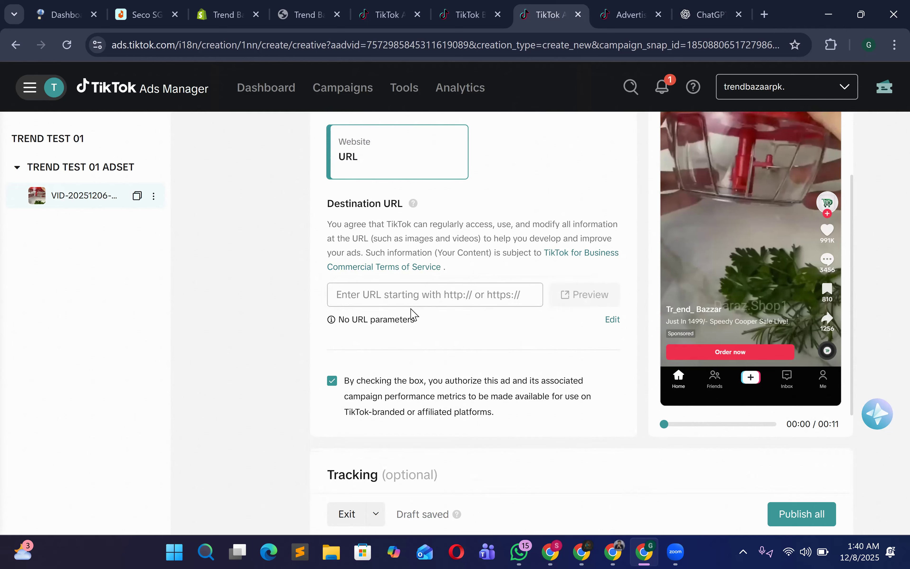
click(441, 304)
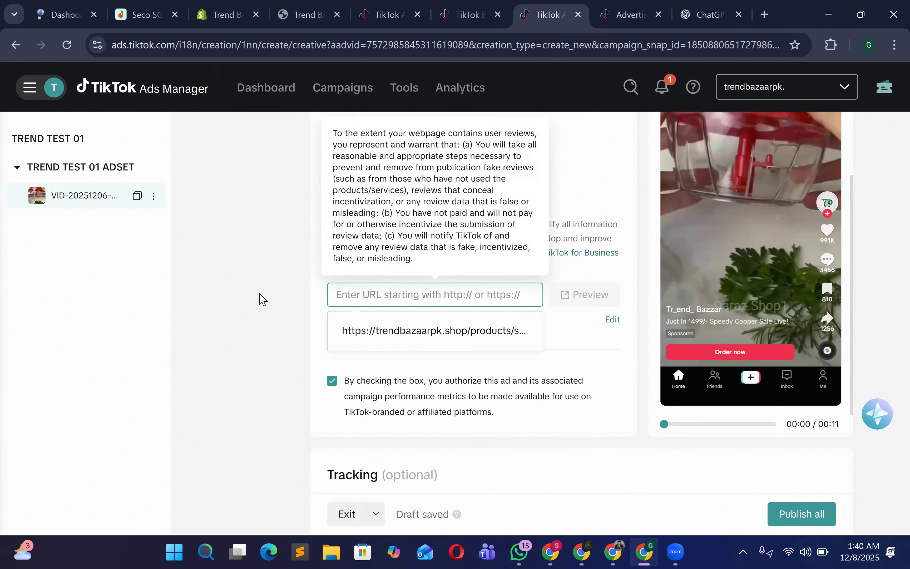
click(263, 299)
click(349, 286)
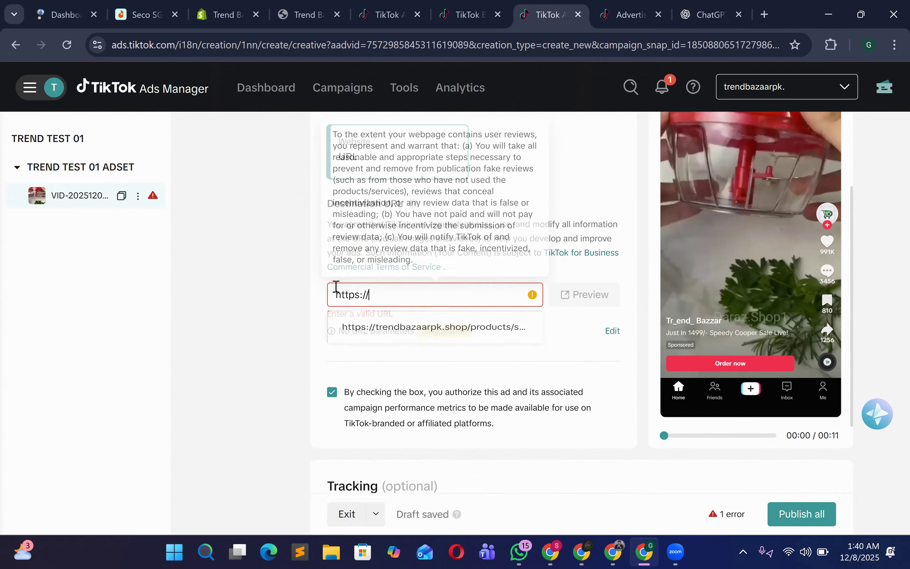
key(ctrl+a)
key(BackSpace)
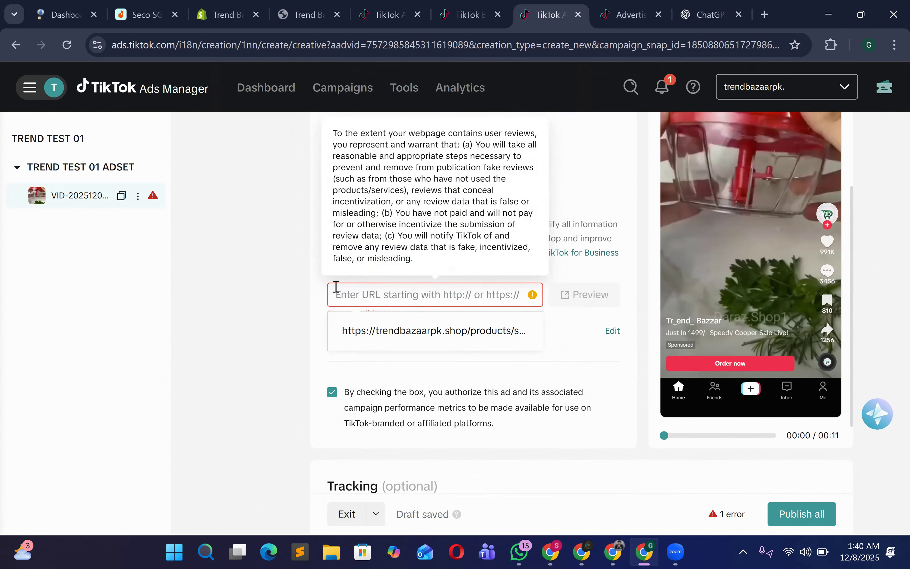
Step: Switch to the Trend Bazaar storefront and look through its home page for the advertised product
click(306, 14)
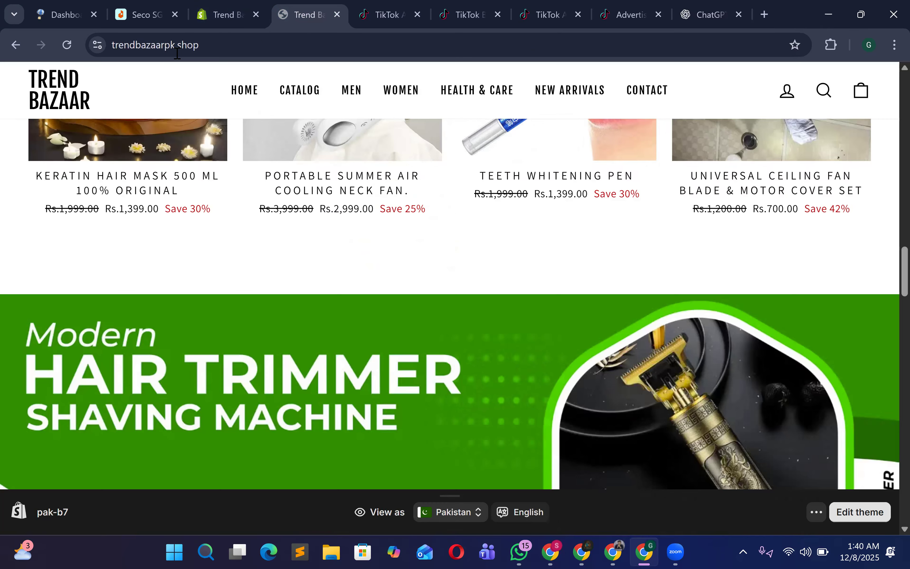
scroll(172, 132, up, 10)
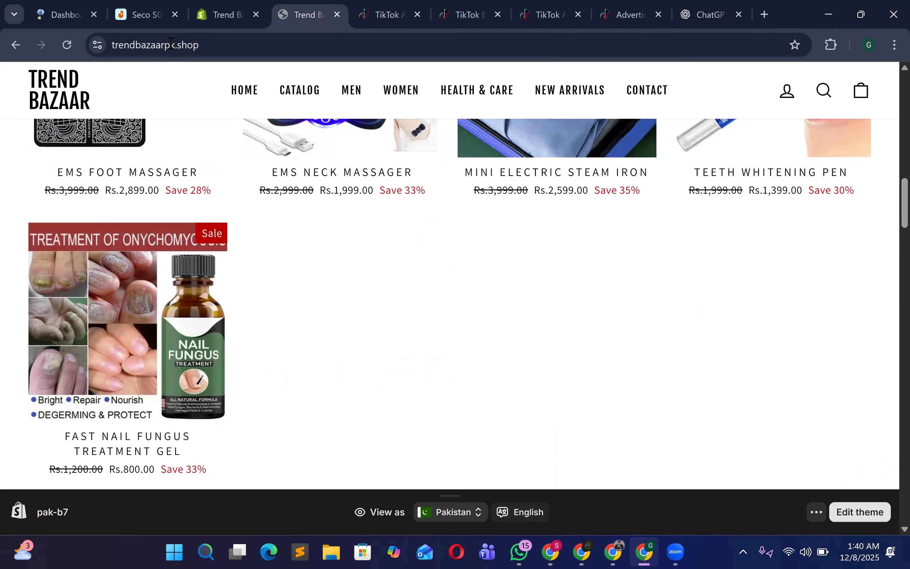
scroll(365, 110, up, 5)
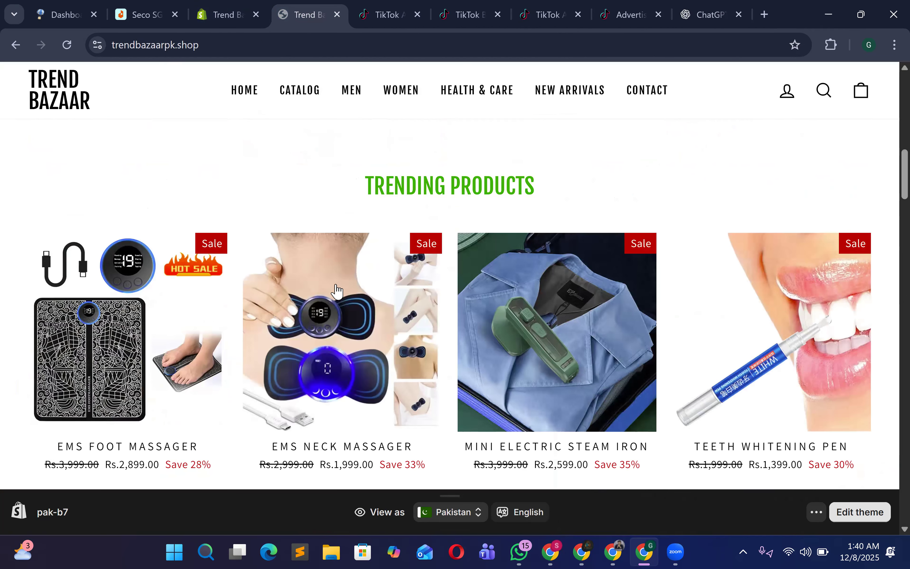
scroll(338, 289, up, 5)
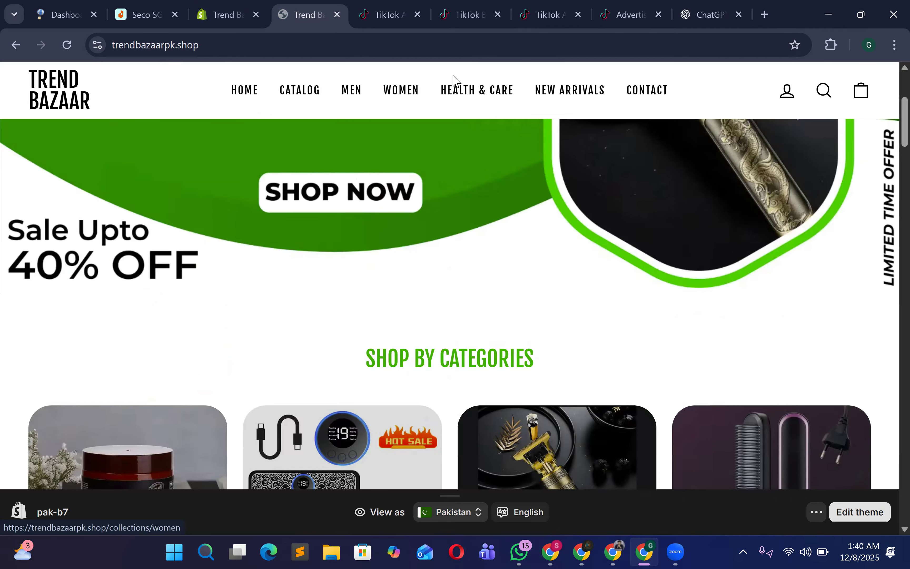
scroll(455, 81, up, 4)
scroll(276, 227, down, 7)
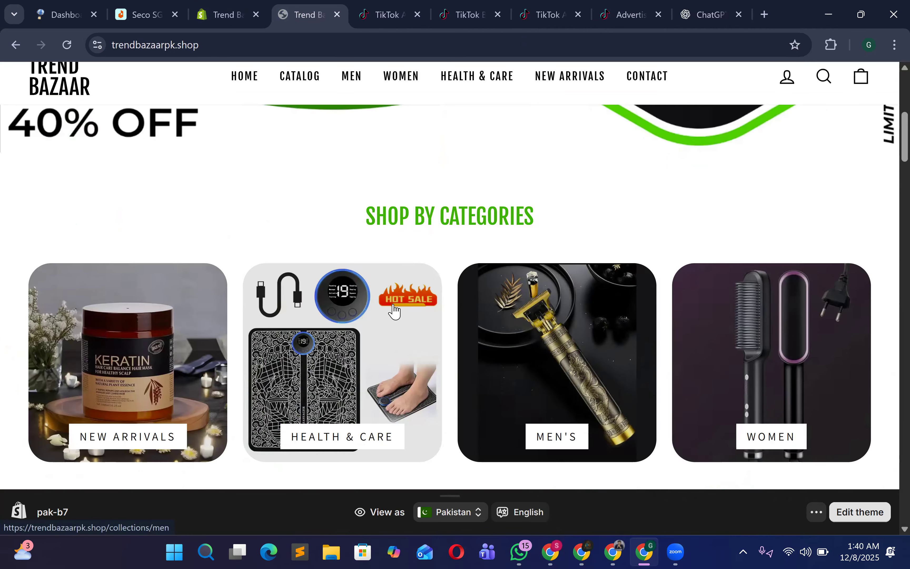
scroll(394, 313, down, 5)
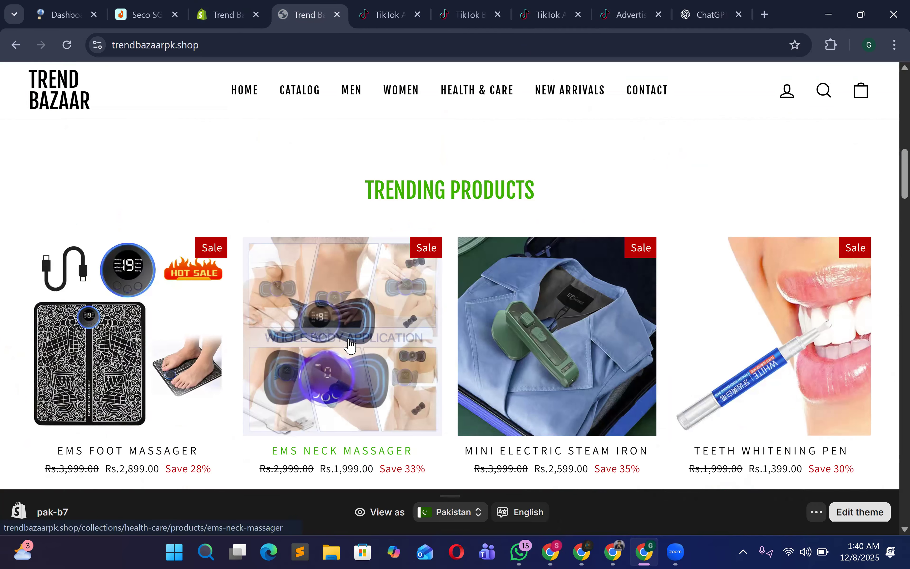
scroll(416, 345, down, 8)
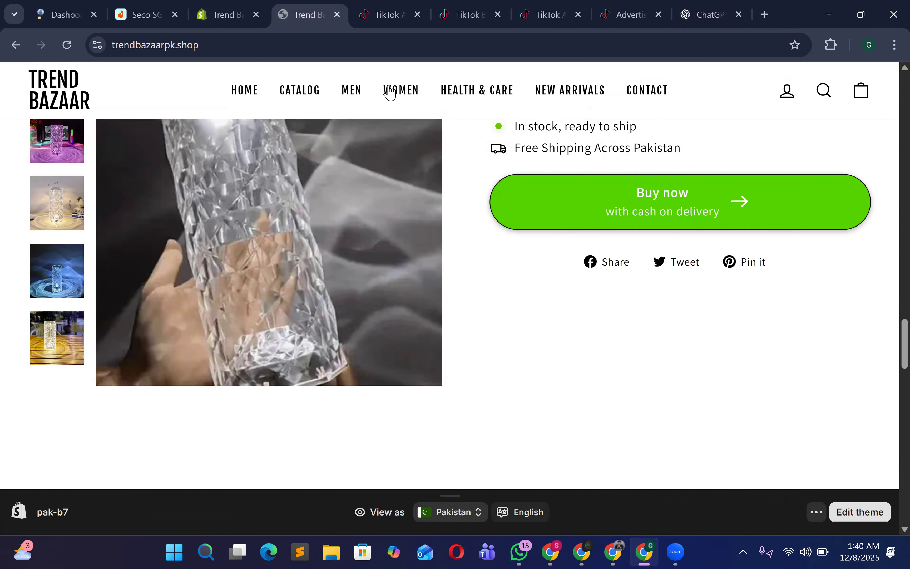
scroll(602, 92, down, 2)
Step: Search the store for "cooper" and open the Speedy Copper Original product page
click(812, 97)
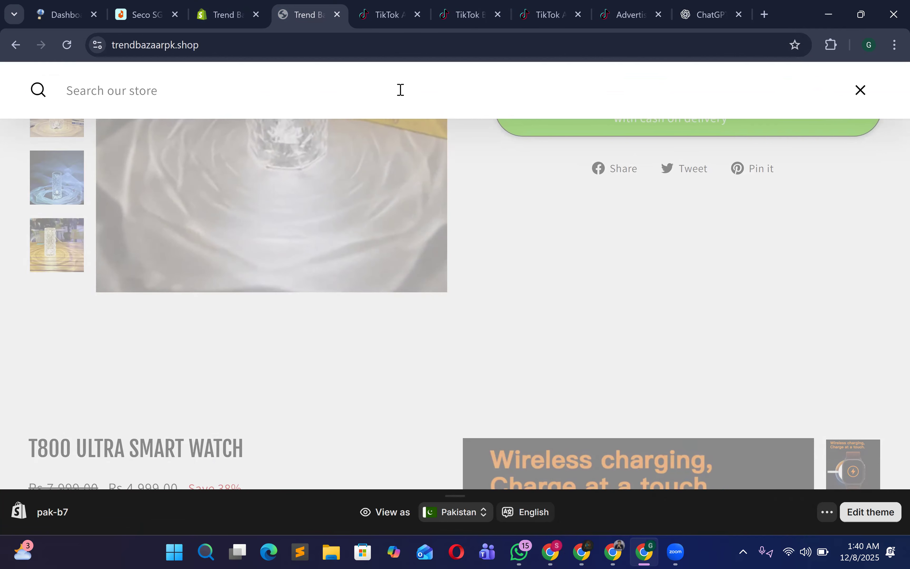
text(cooper)
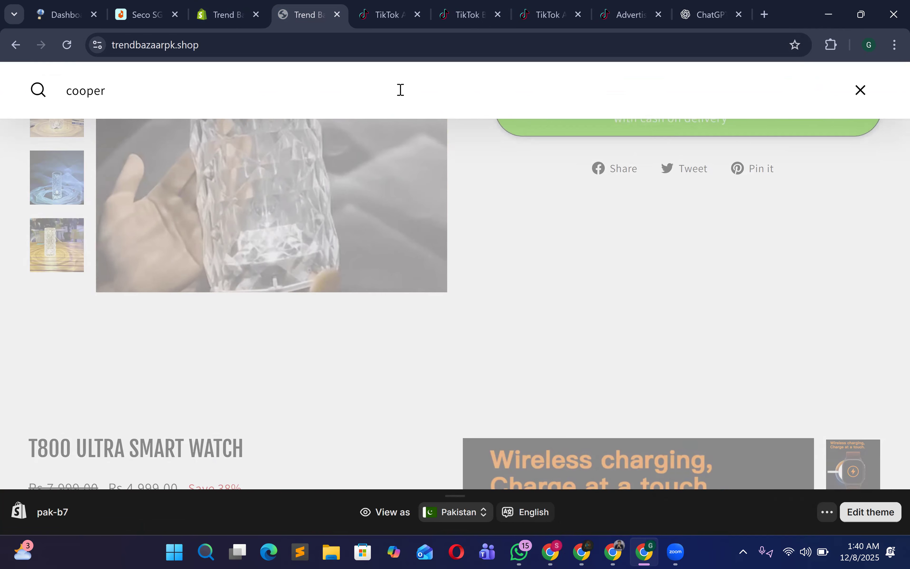
key(Return)
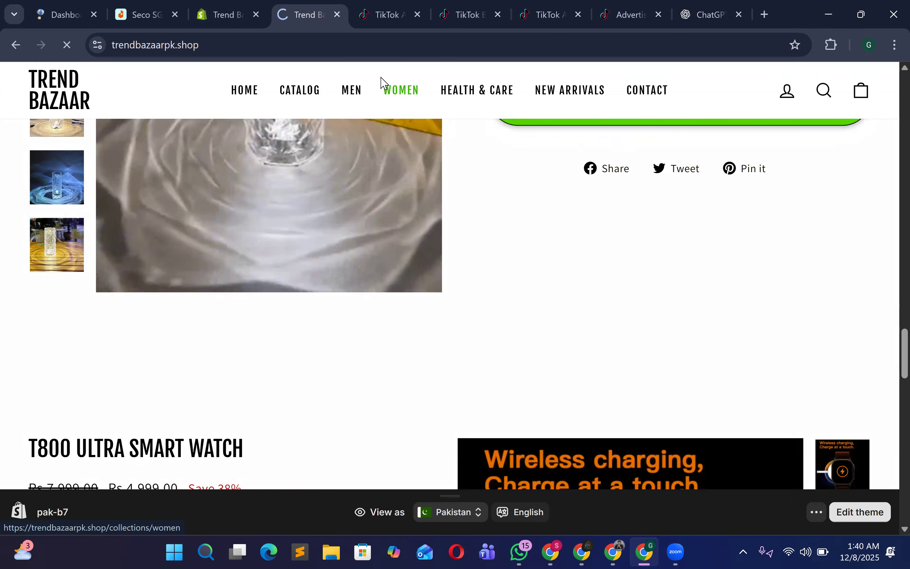
scroll(386, 313, down, 4)
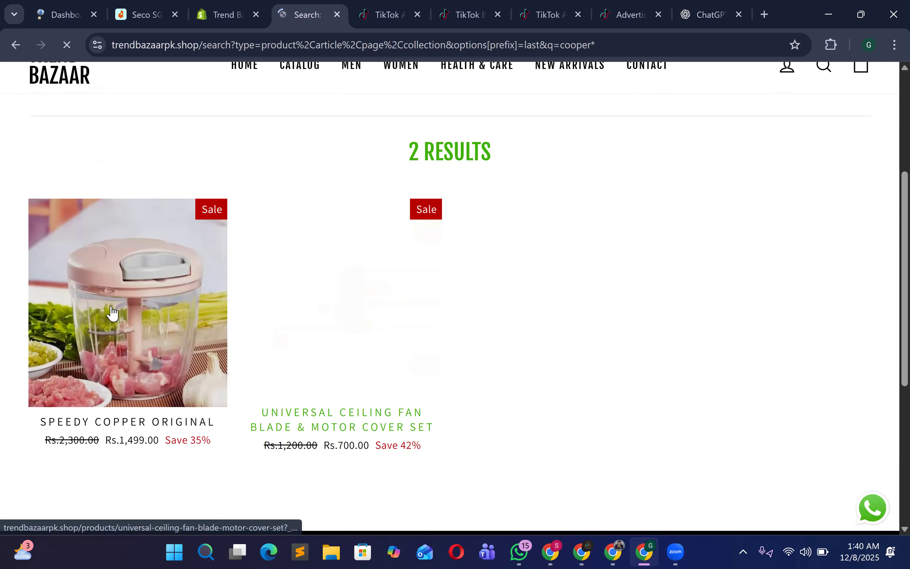
click(112, 353)
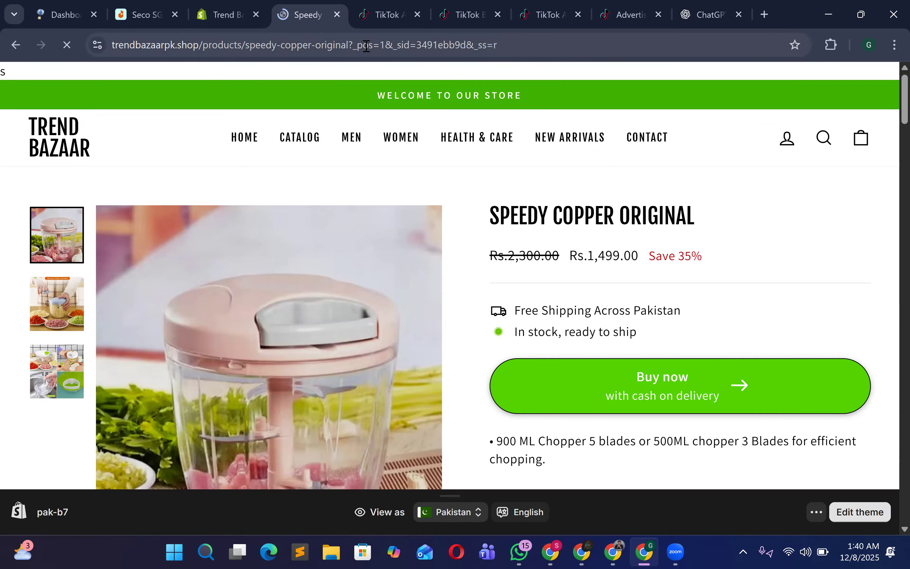
Step: Copy the Speedy Copper Original page address and enter it as the ad's destination URL in TikTok Ads Manager
click(317, 46)
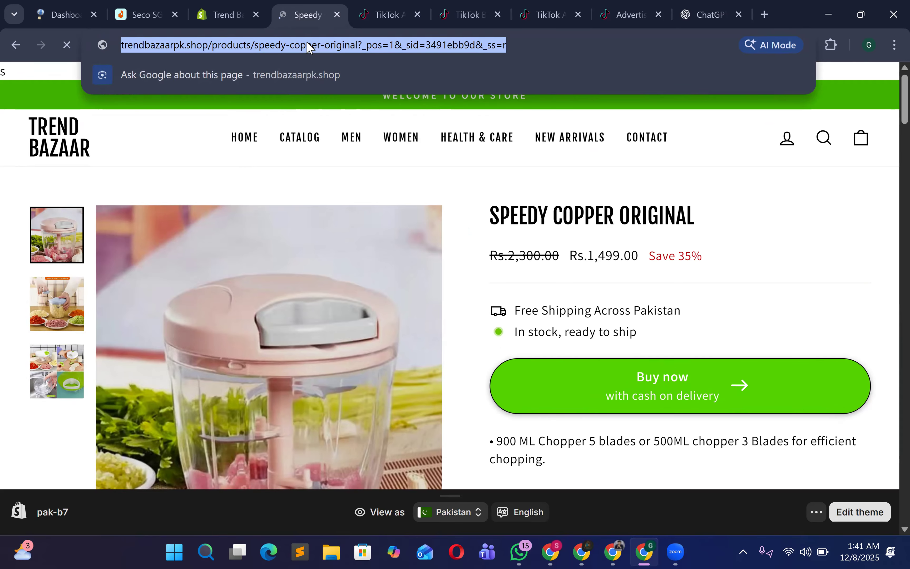
click(550, 13)
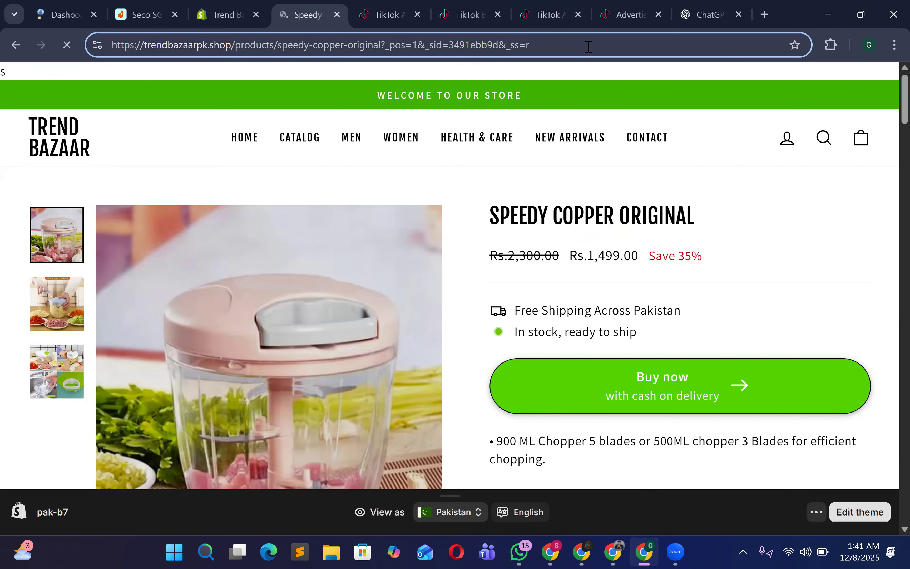
click(422, 45)
click(526, 17)
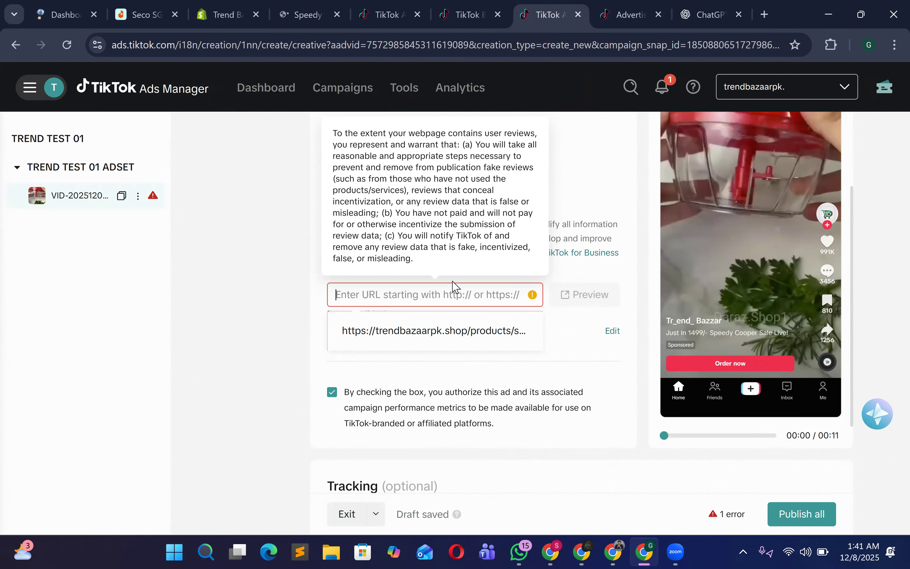
key(ctrl+v)
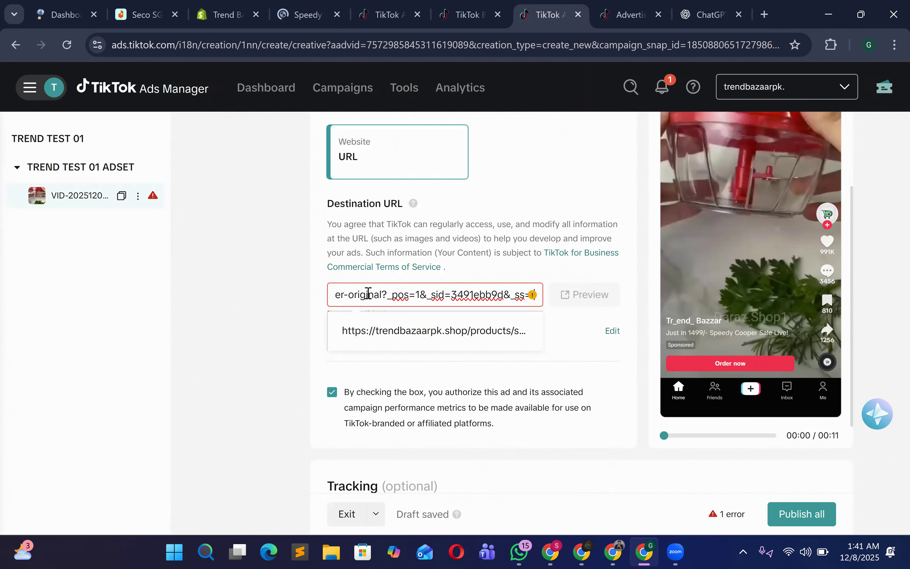
Step: Apply the destination URL, preview the landing page it opens, and return to the ad settings
click(288, 304)
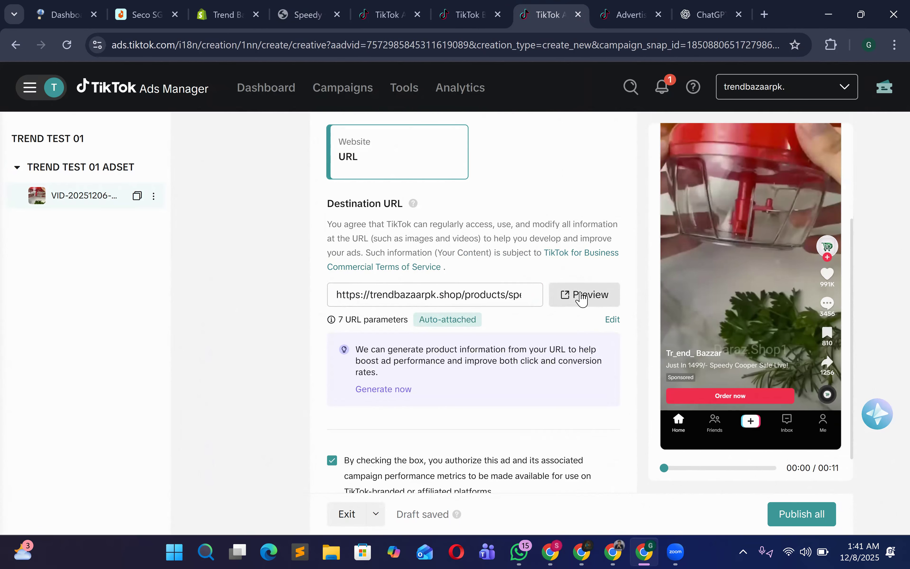
click(566, 301)
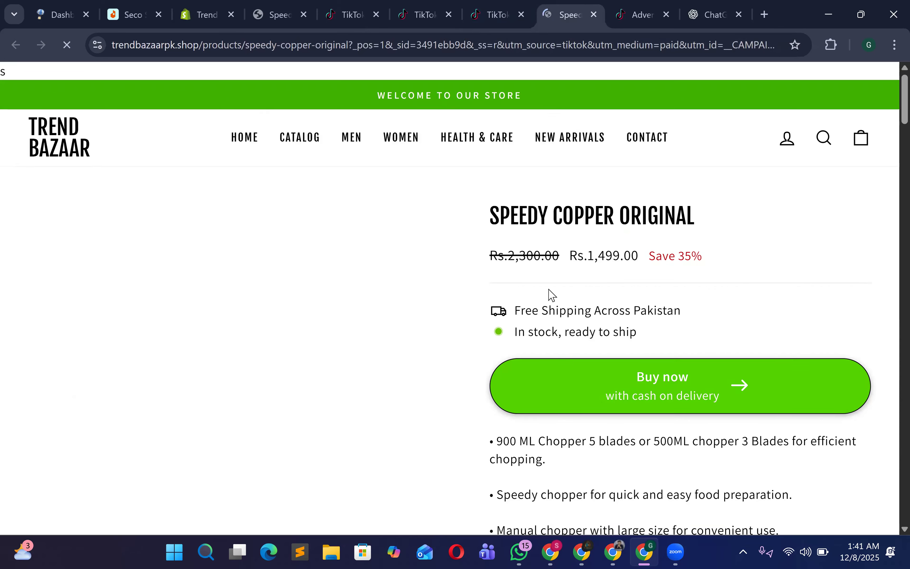
click(497, 17)
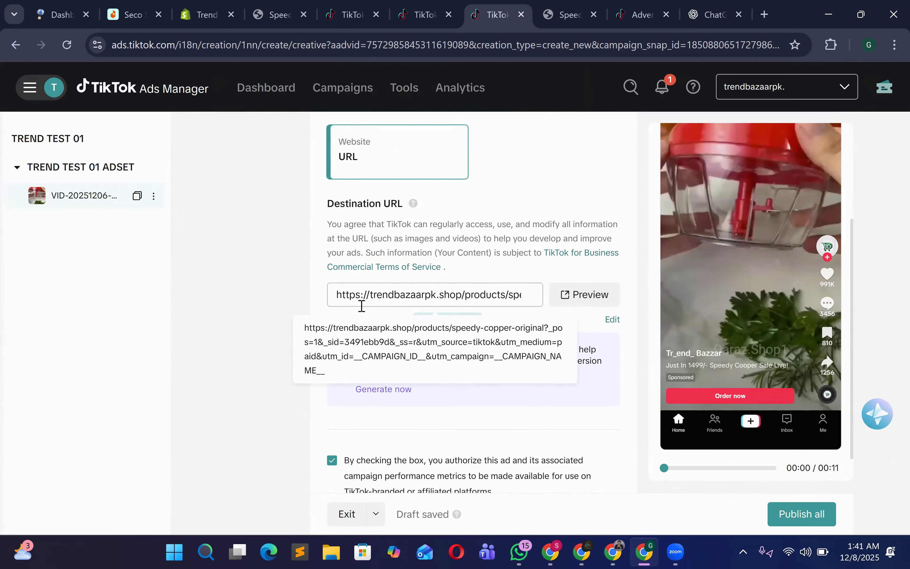
Step: Set the text after the creative name in the ad name to TREND TEST 01 ADD
scroll(467, 203, down, 10)
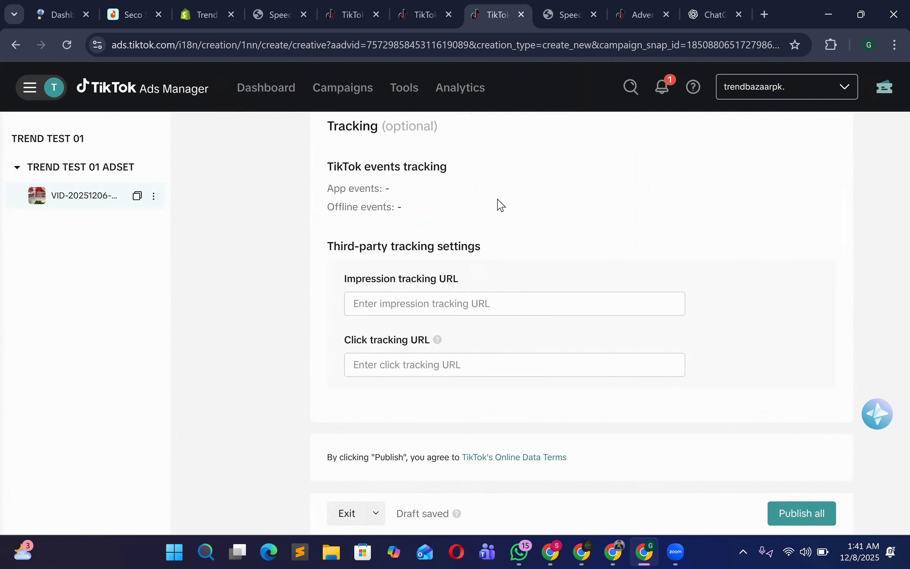
scroll(498, 205, up, 10)
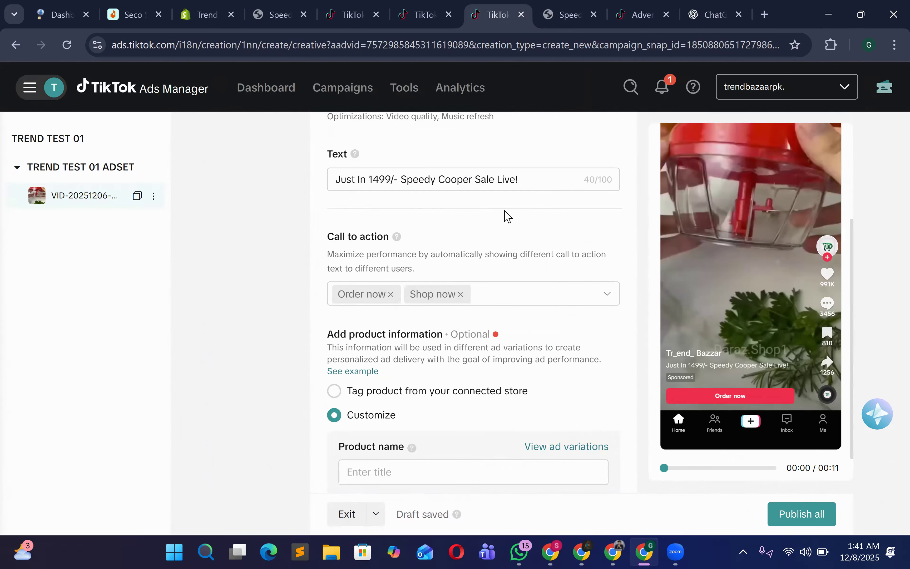
scroll(505, 225, up, 10)
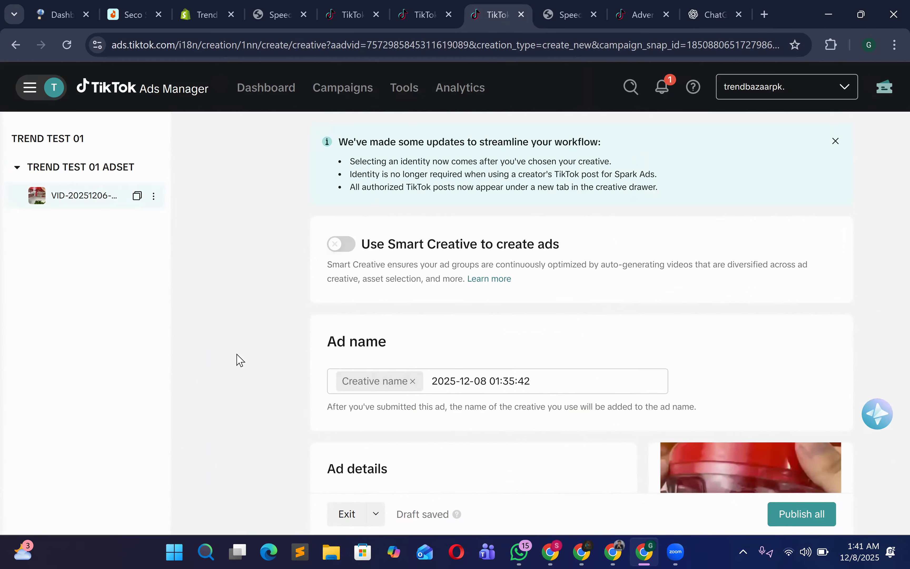
drag(610, 380, 397, 354)
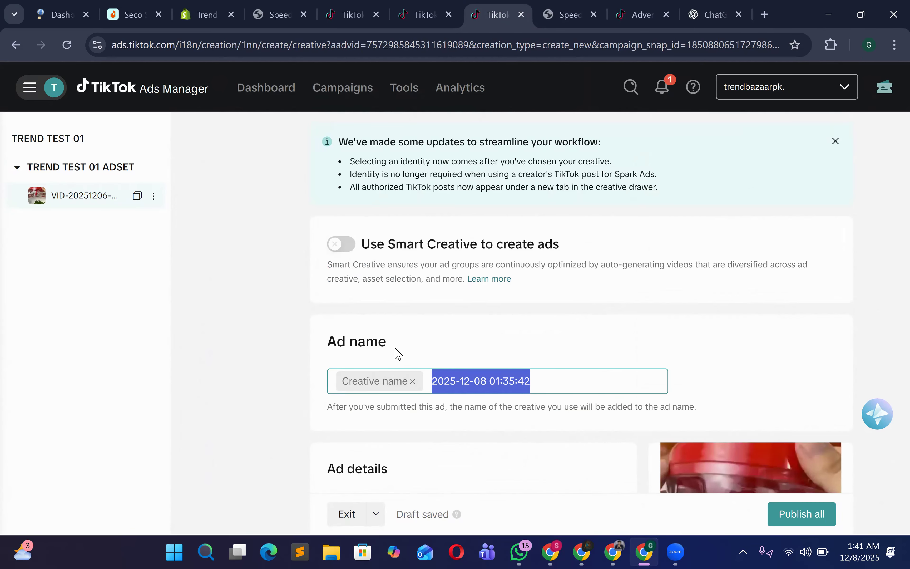
text(t)
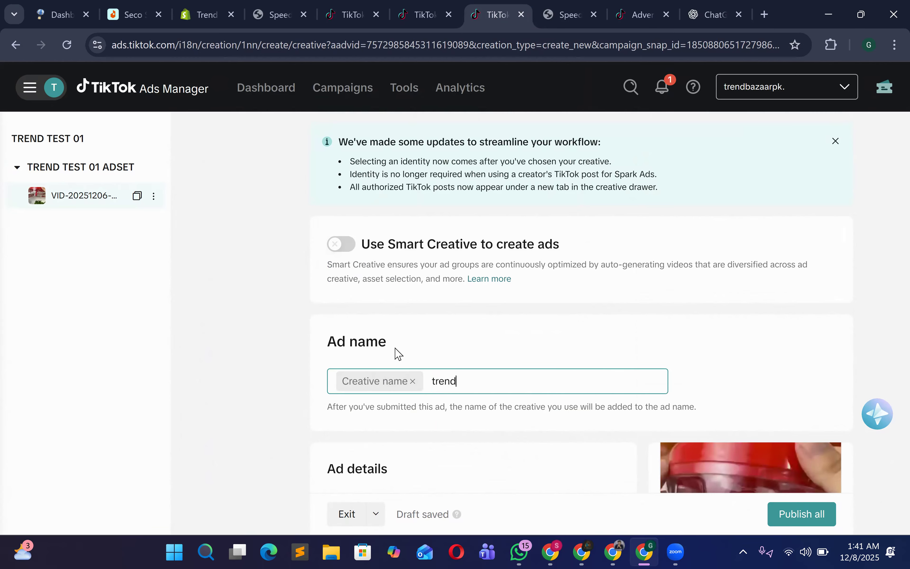
text(TREN)
key(ctrl+BackSpace)
text(TEST 01 ADD)
click(290, 361)
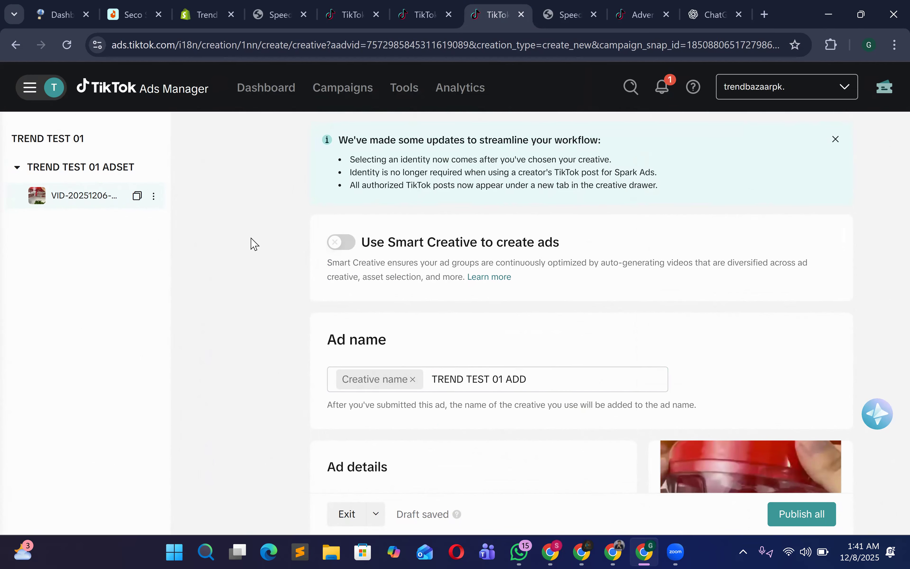
Step: Look over the ad's name, video and identity settings and play the ad's video preview
scroll(354, 263, down, 2)
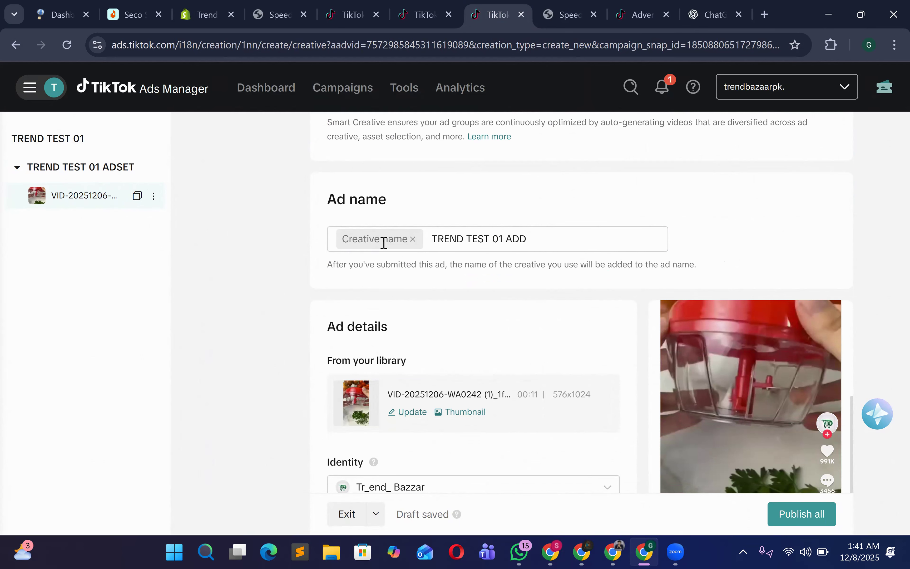
scroll(461, 248, up, 2)
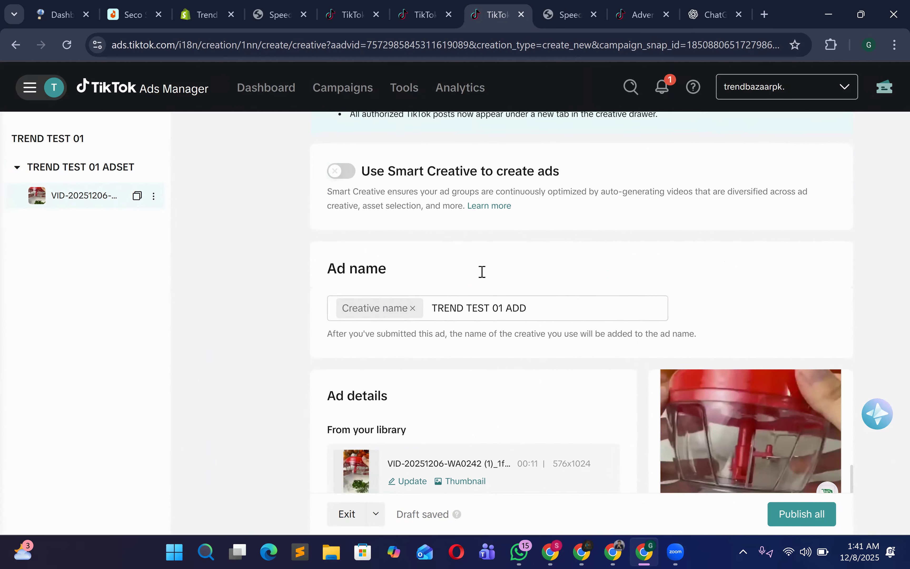
scroll(482, 272, down, 4)
scroll(380, 235, down, 2)
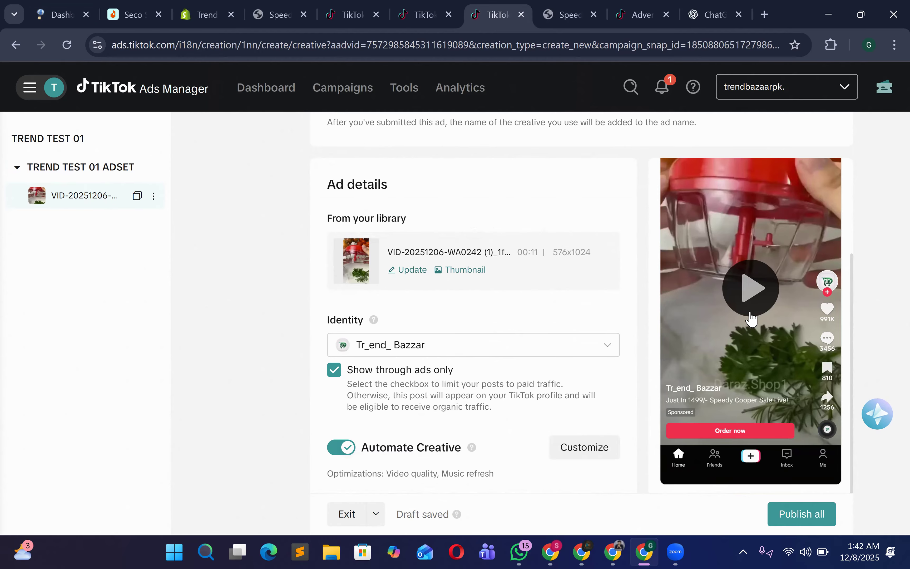
click(749, 298)
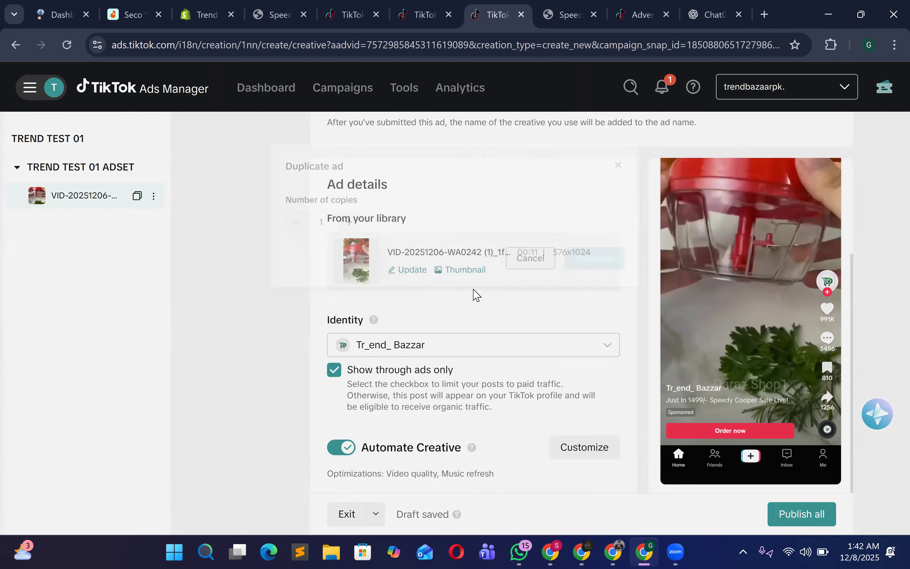
Step: Add another ad to TREND TEST 01 ADSET and look through its blank creative, call to action and product settings
click(596, 272)
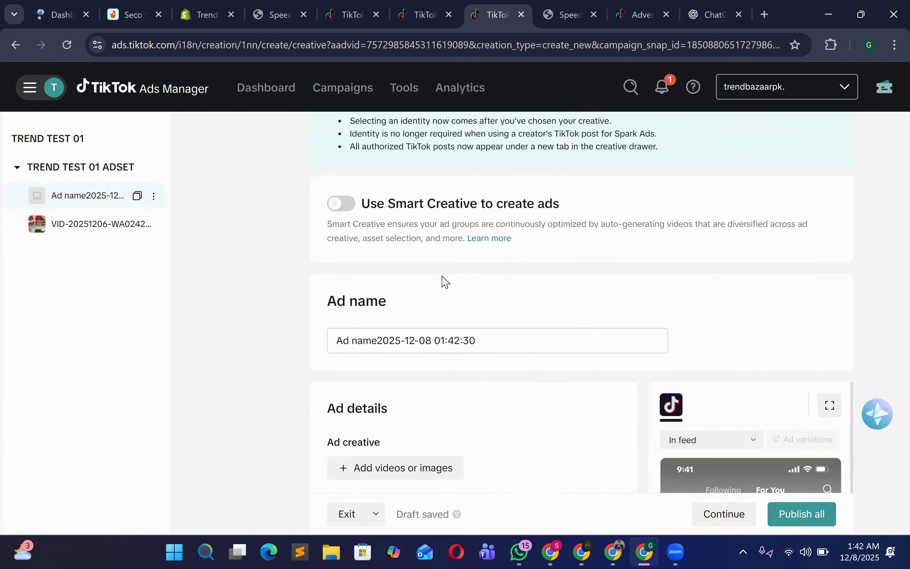
scroll(402, 333, down, 2)
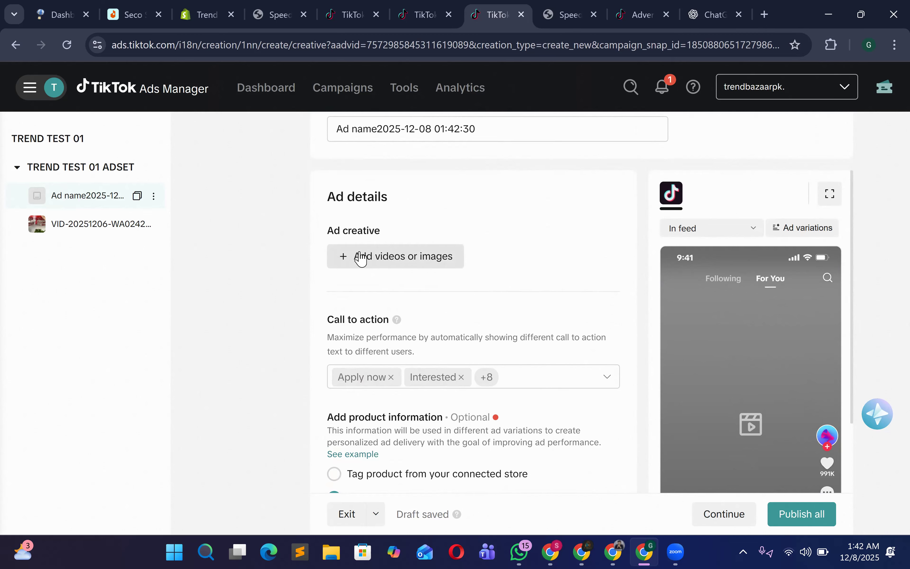
scroll(449, 328, down, 4)
scroll(461, 314, down, 14)
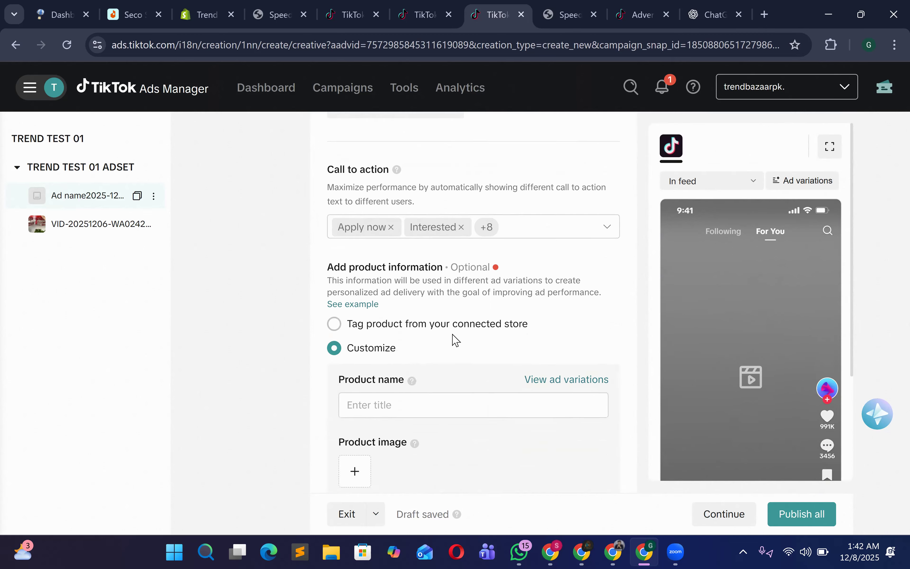
scroll(426, 375, up, 18)
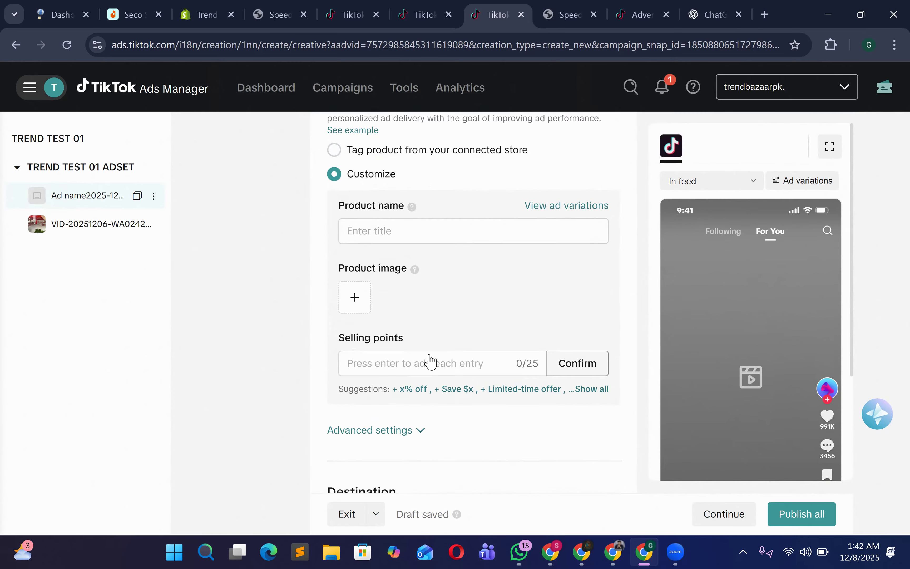
scroll(599, 442, down, 6)
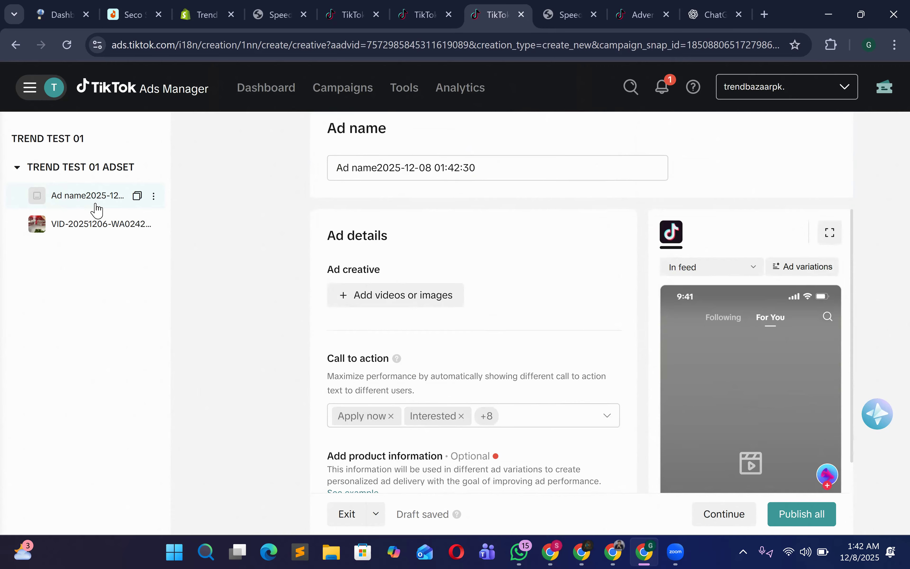
Step: Delete the blank additional ad from TREND TEST 01 ADSET and confirm its permanent removal
click(150, 196)
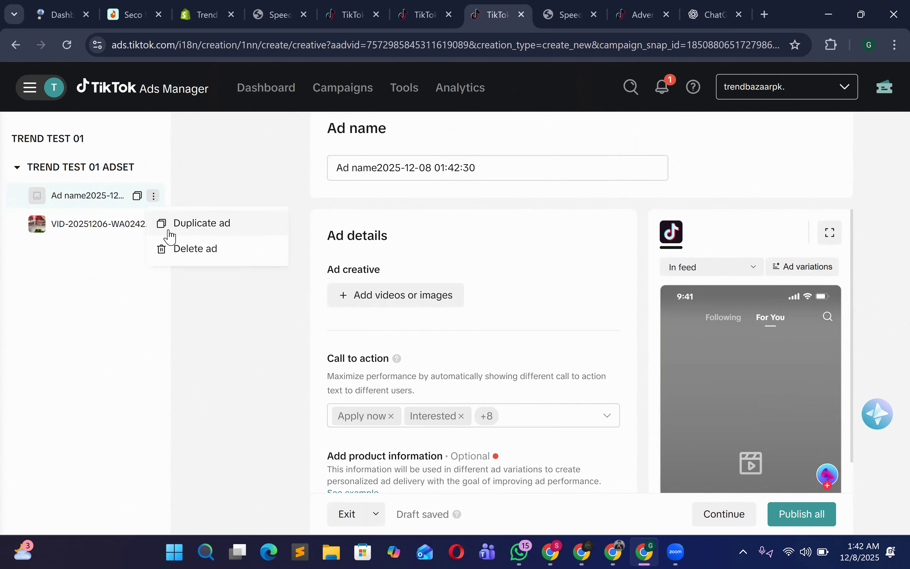
click(204, 248)
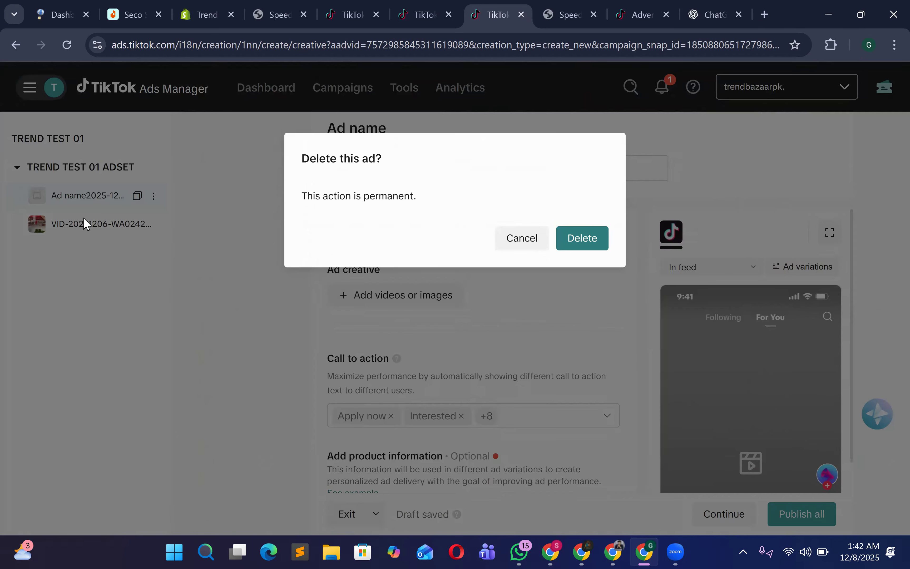
key(Return)
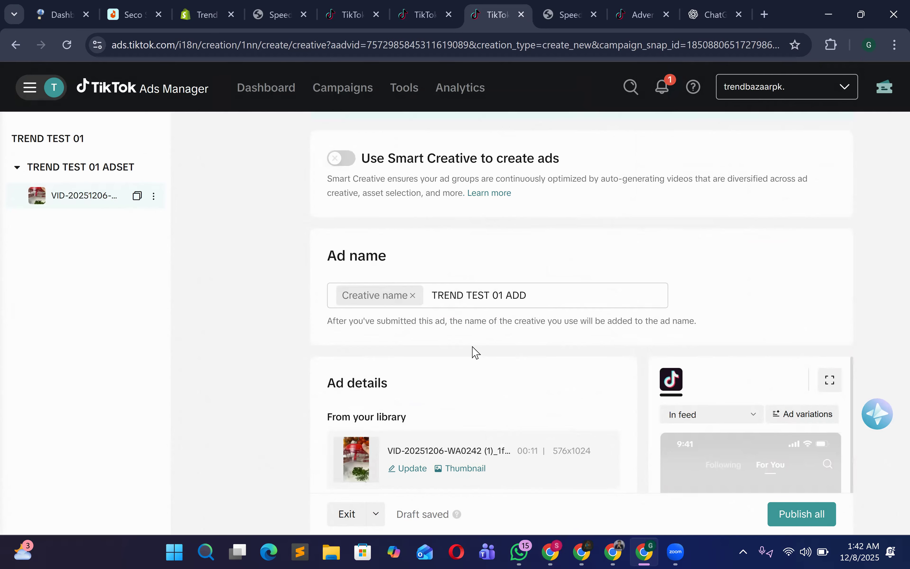
Step: Review the completed ad from its video and caption down to the tracking settings, and publish the whole campaign
scroll(438, 331, down, 2)
scroll(439, 335, down, 8)
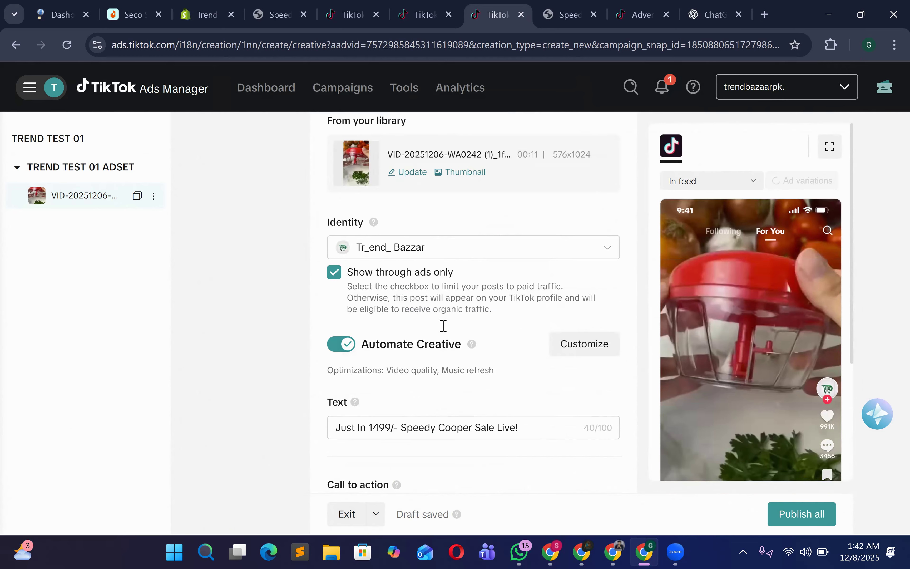
scroll(471, 258, up, 5)
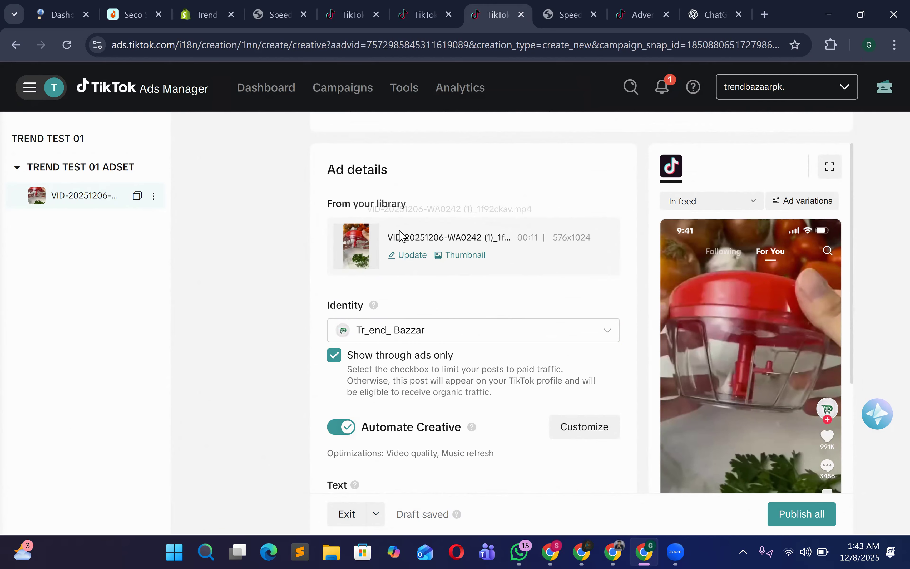
scroll(414, 323, down, 4)
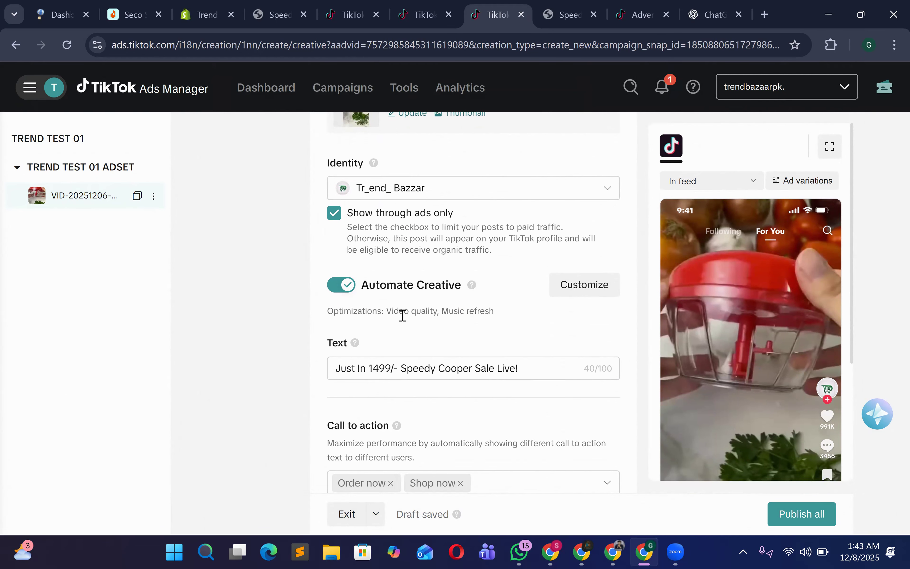
scroll(407, 368, down, 4)
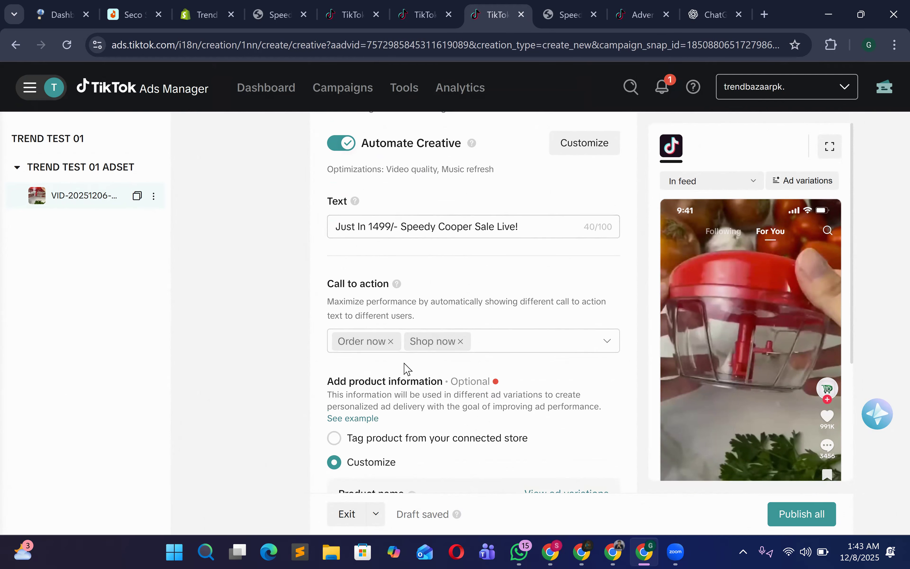
scroll(445, 366, down, 4)
scroll(406, 366, down, 11)
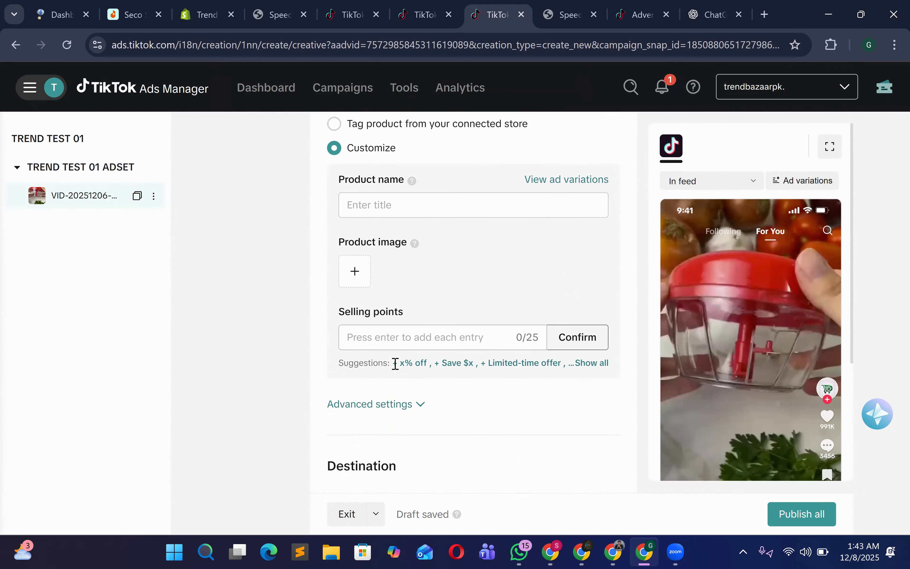
scroll(480, 416, down, 6)
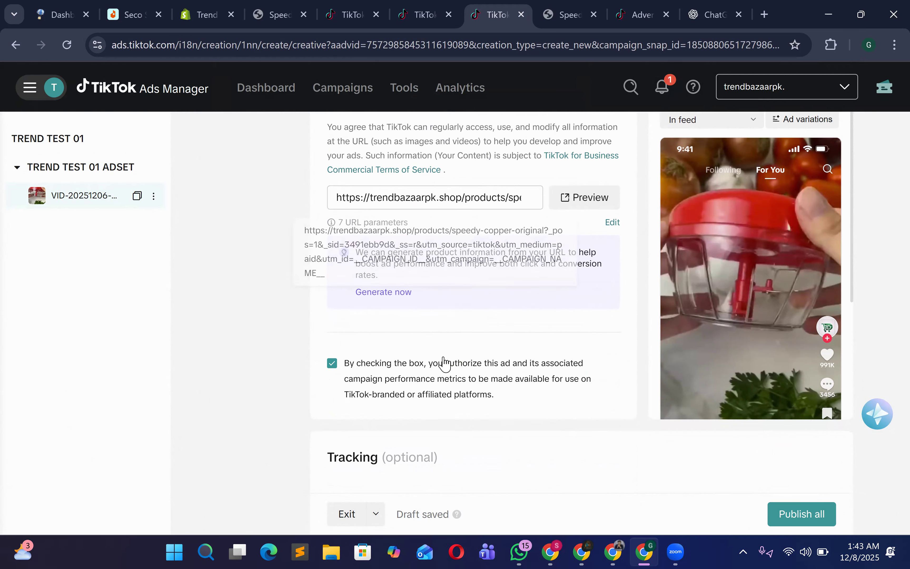
scroll(748, 468, down, 4)
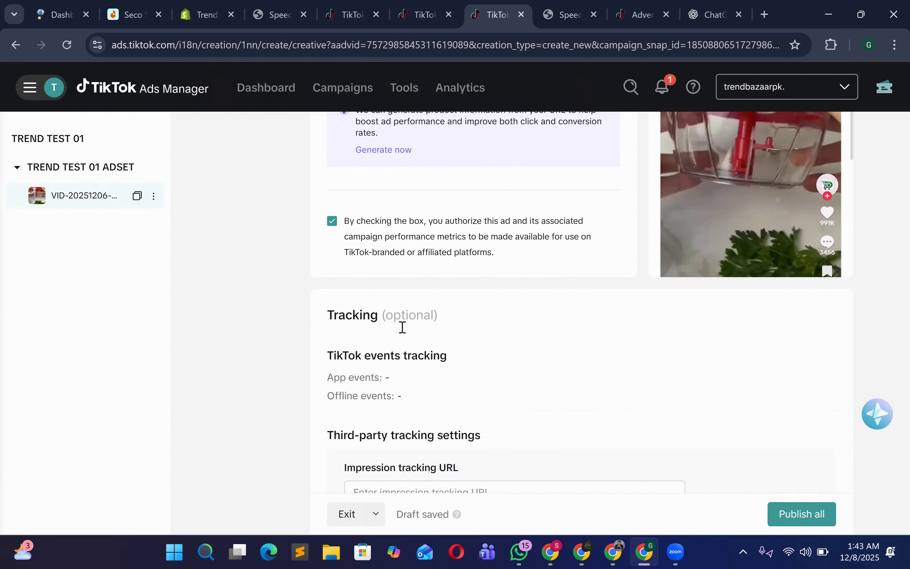
click(809, 523)
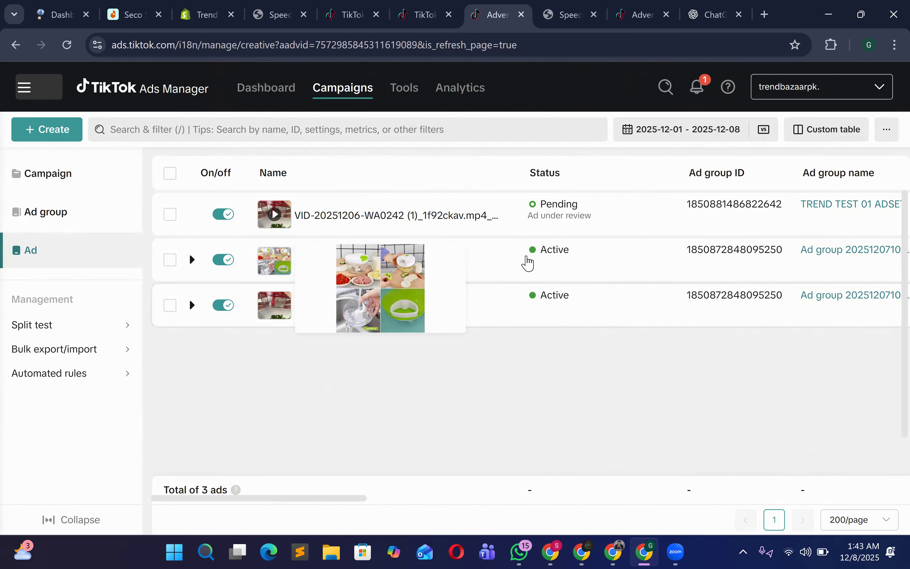
Step: Look across the ad list's status and performance columns, dismissing the two feedback surveys that cover them
drag(277, 497, 519, 446)
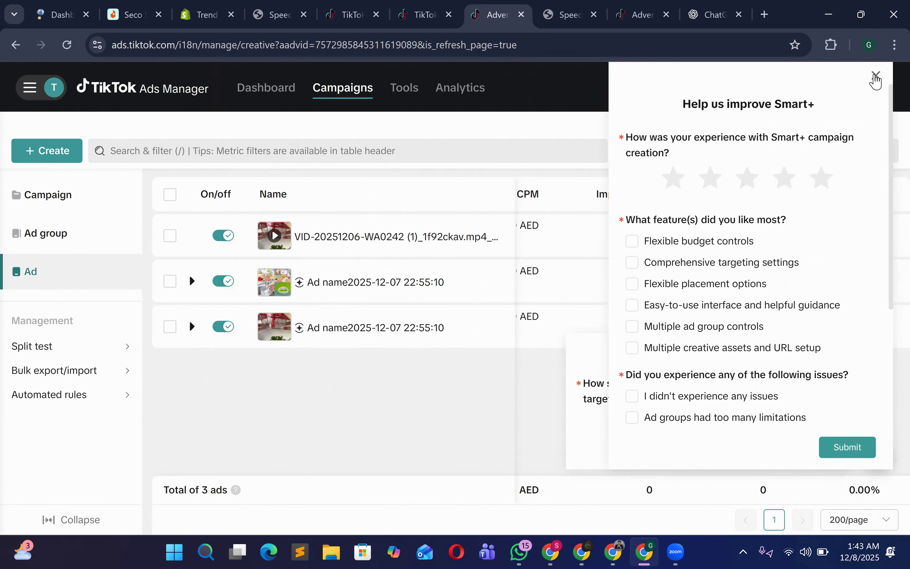
click(876, 75)
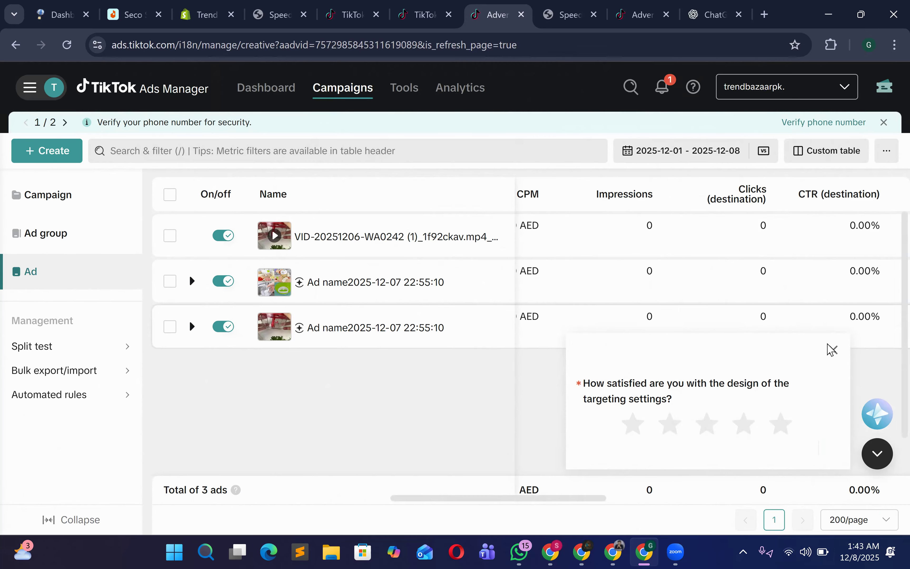
click(833, 351)
drag(551, 499, 150, 280)
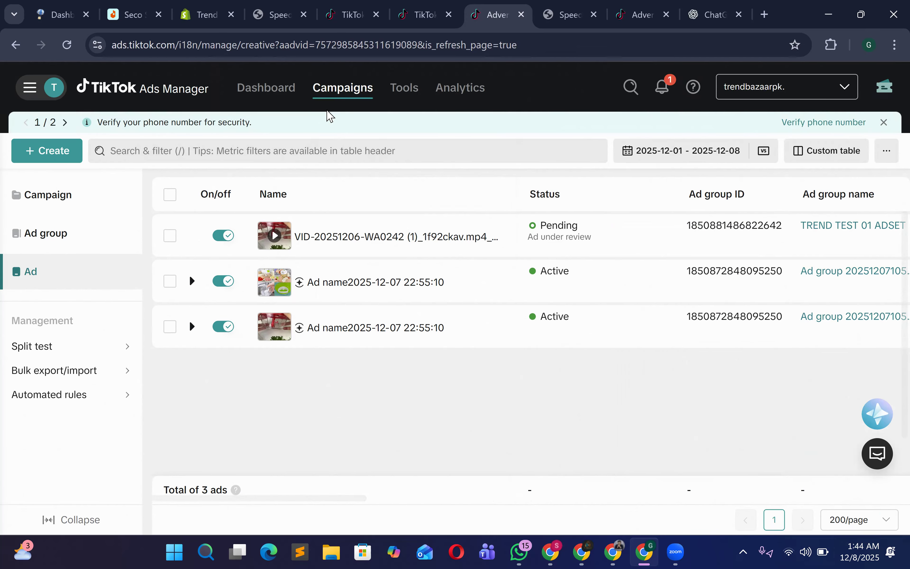
Step: Open the Ads Manager dashboard, dismiss its feedback survey, and look through the recommendations and insights
click(267, 88)
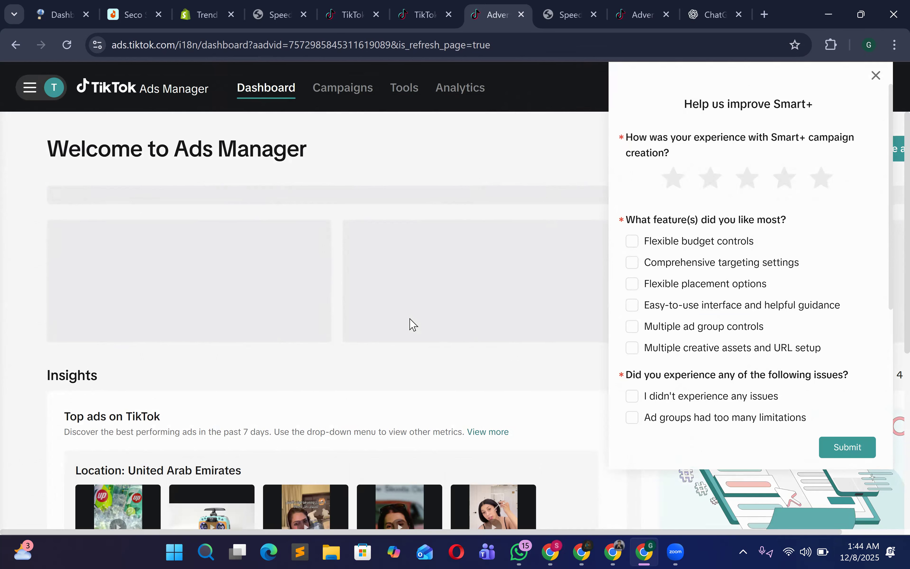
click(877, 75)
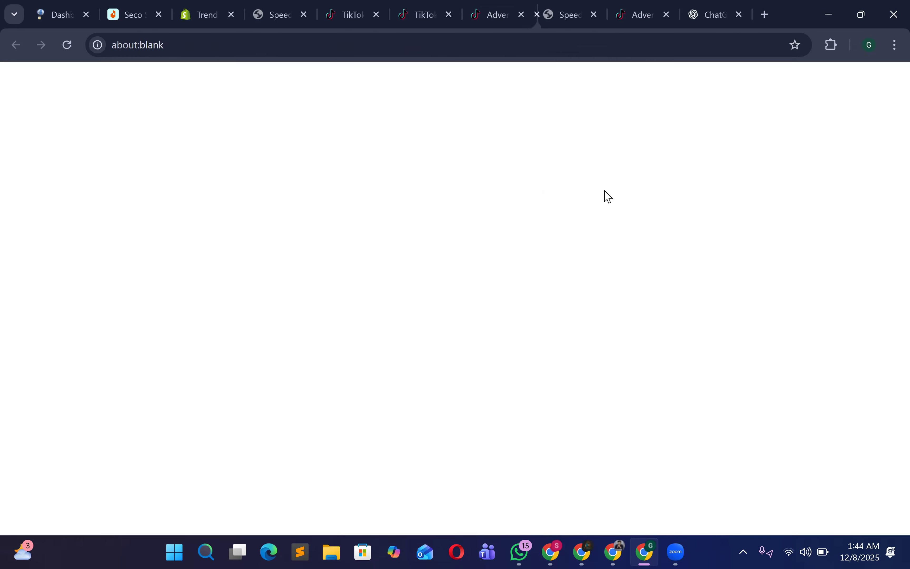
click(456, 10)
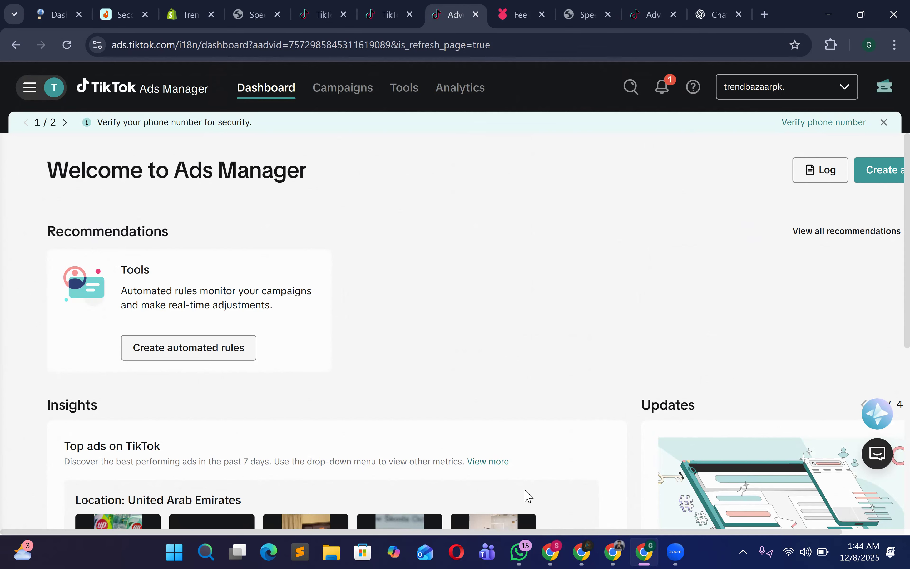
scroll(529, 496, down, 2)
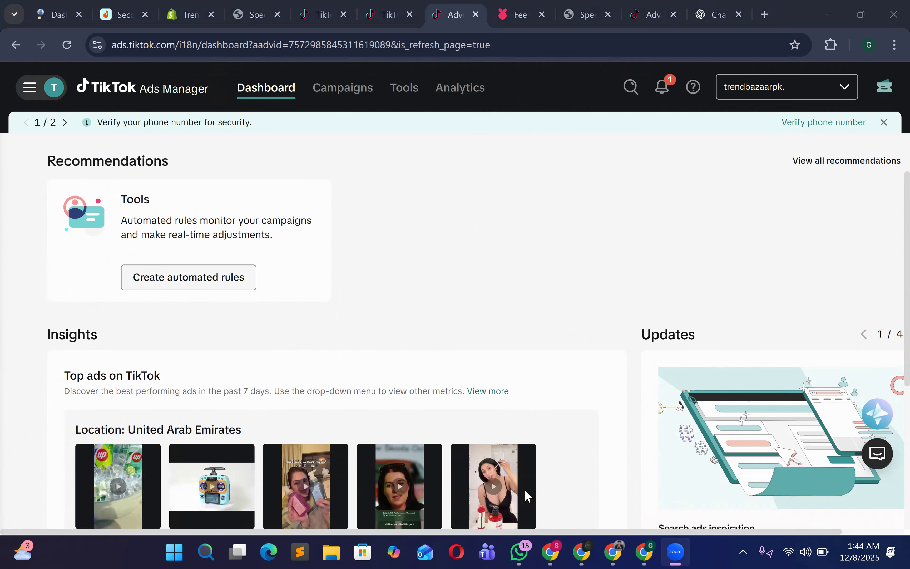